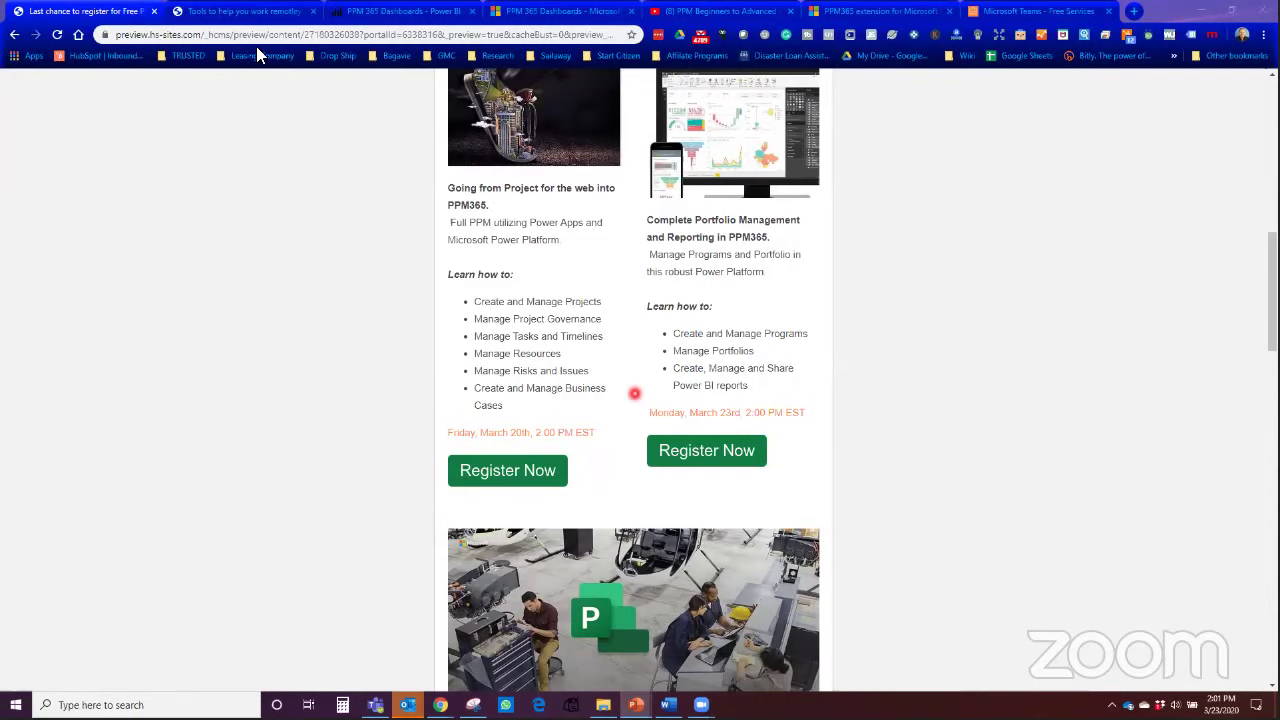
Step: Review the open webinar registration, free Teams support, PPM365 AppSource listing, PPM 365 dashboard and YouTube webinar playlist pages
click(254, 18)
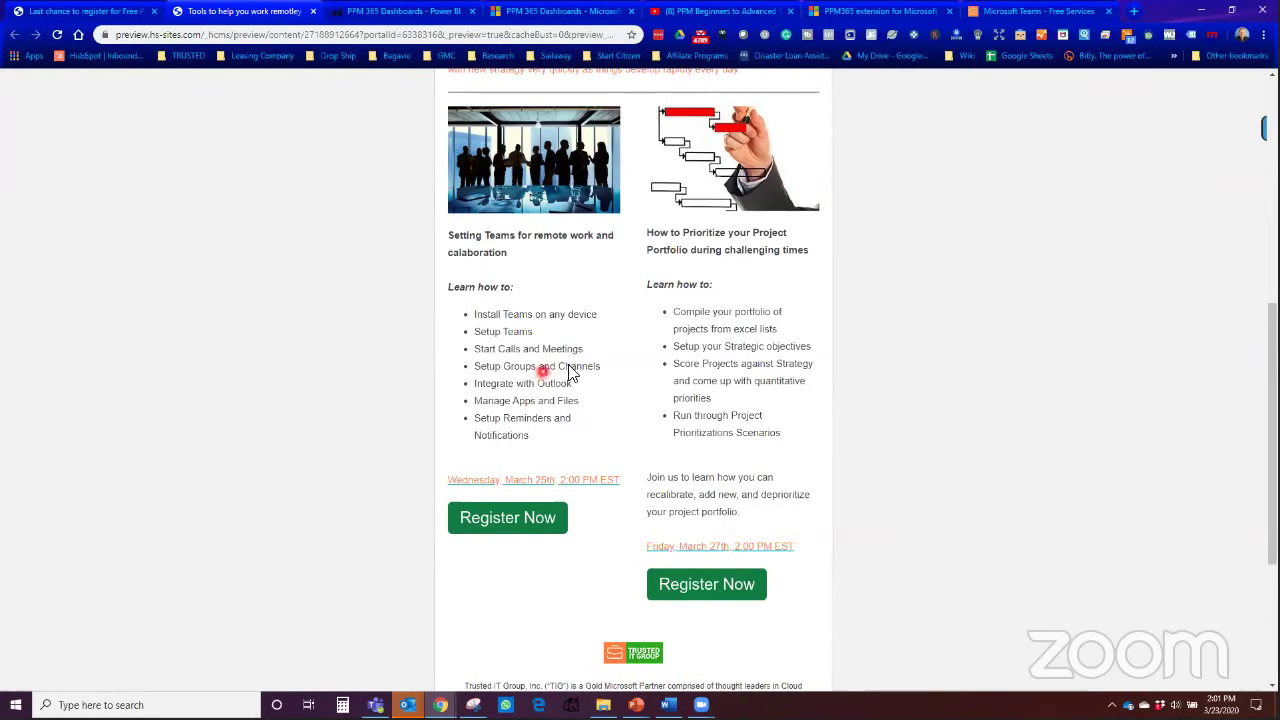
click(1016, 11)
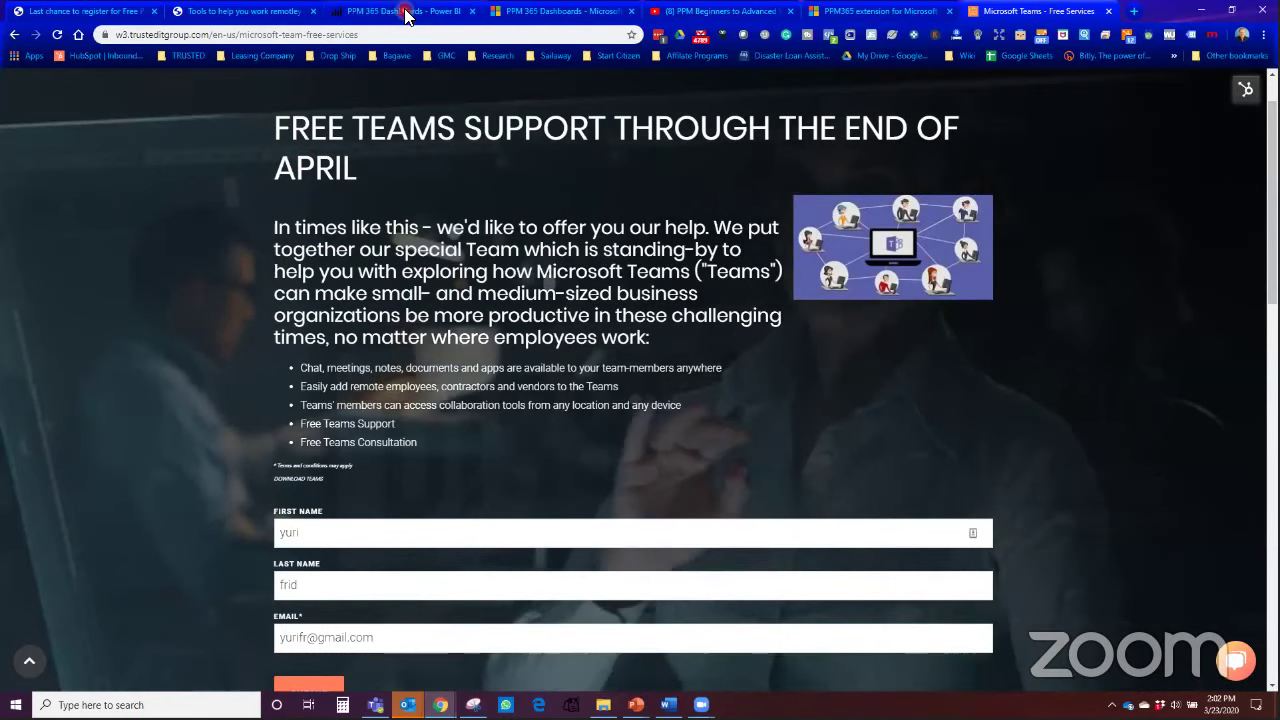
click(405, 14)
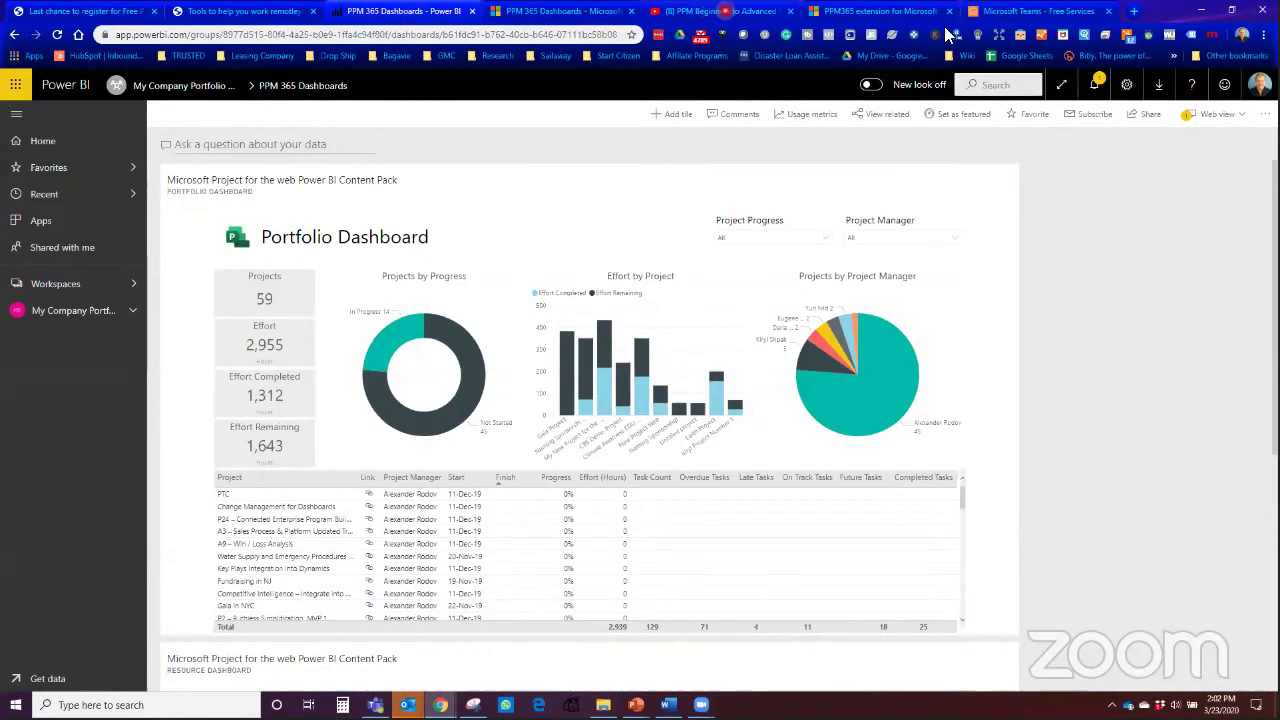
click(866, 12)
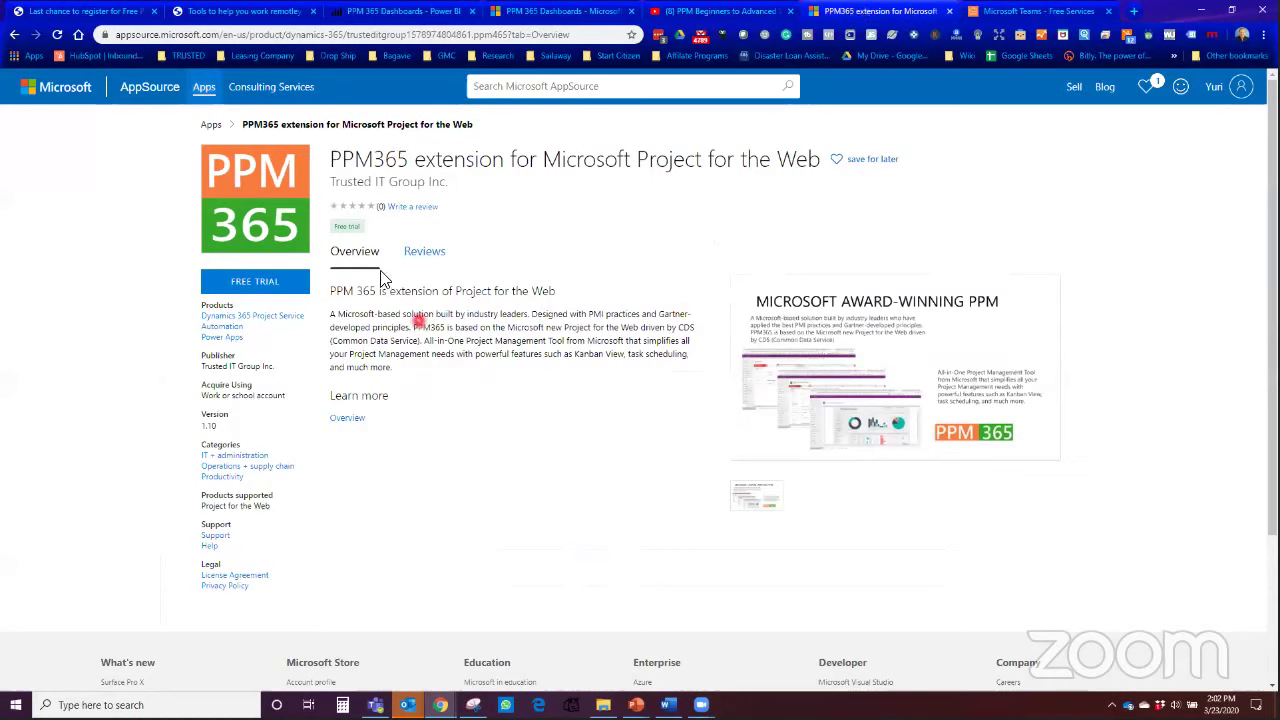
click(250, 308)
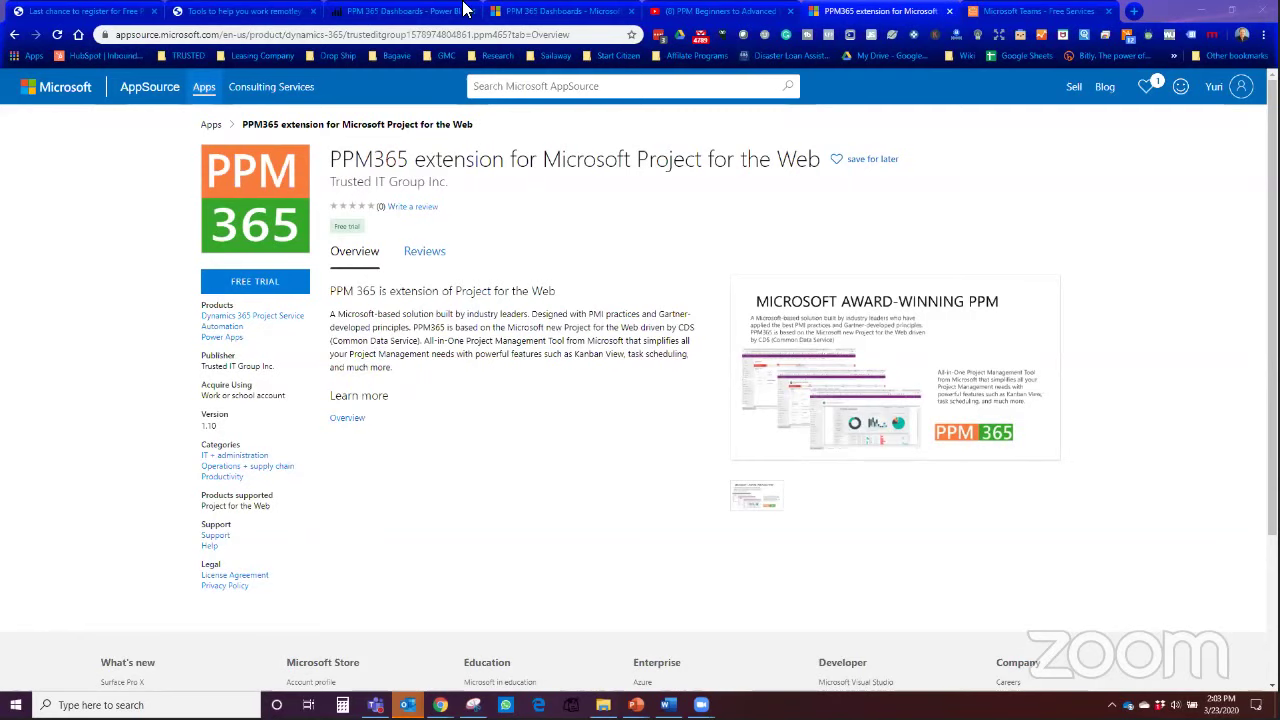
click(553, 11)
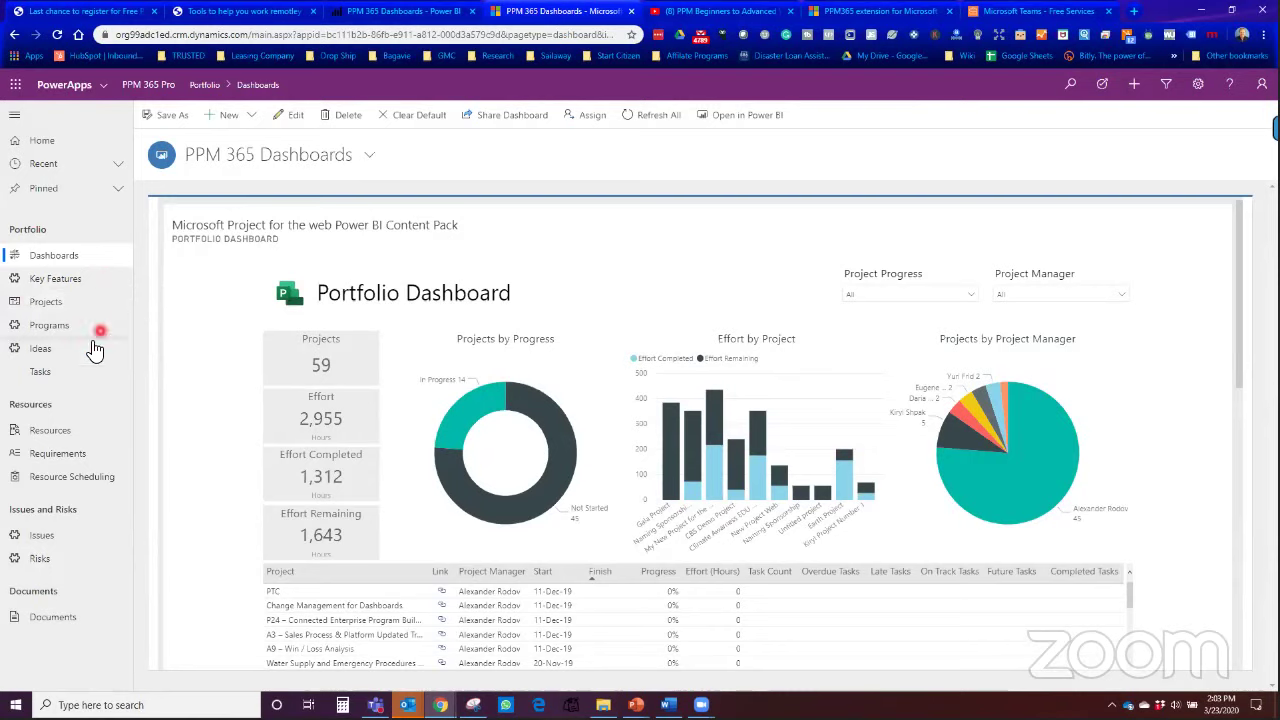
click(736, 11)
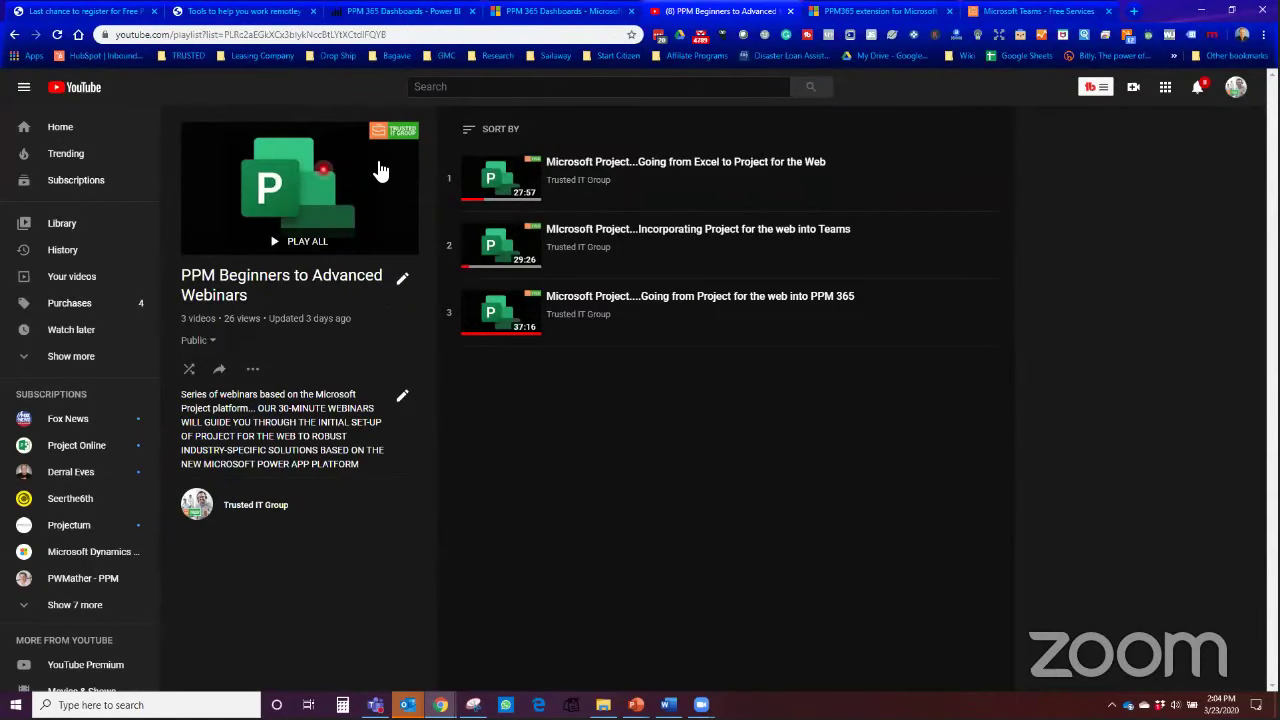
click(645, 236)
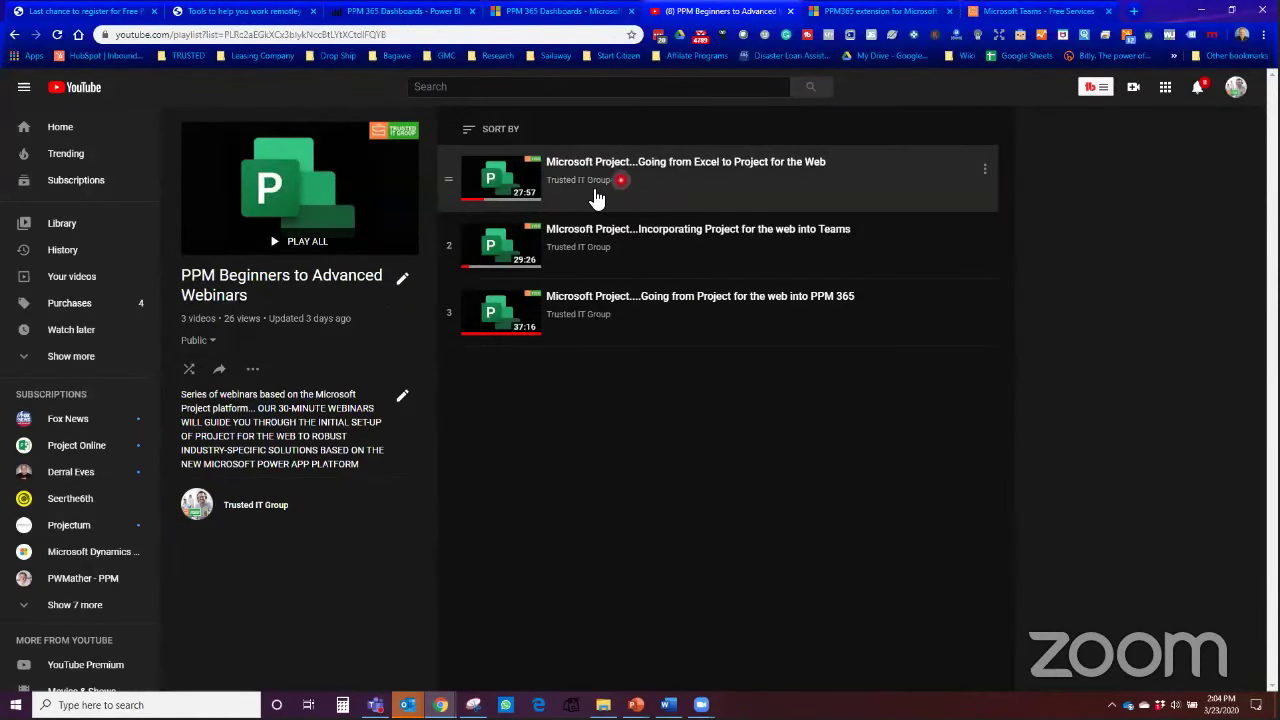
click(416, 12)
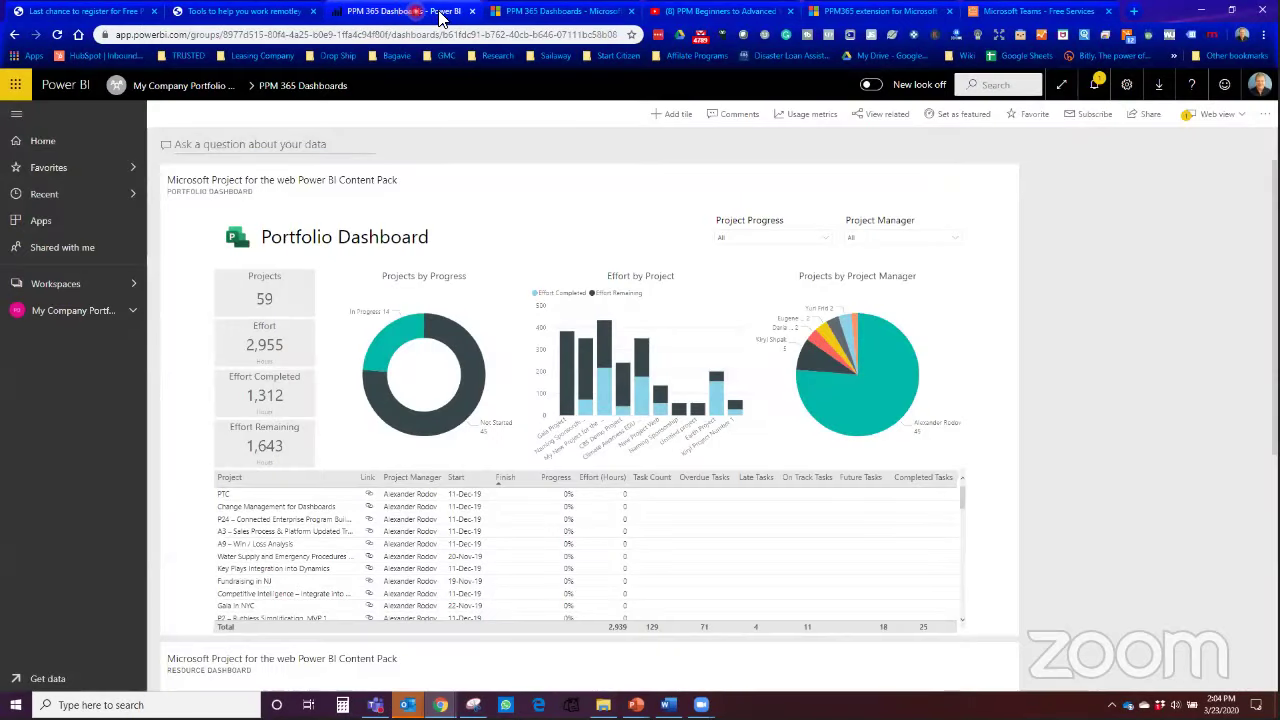
Step: Start a new program record from the Programs list of the PPM 365 Pro app
click(526, 12)
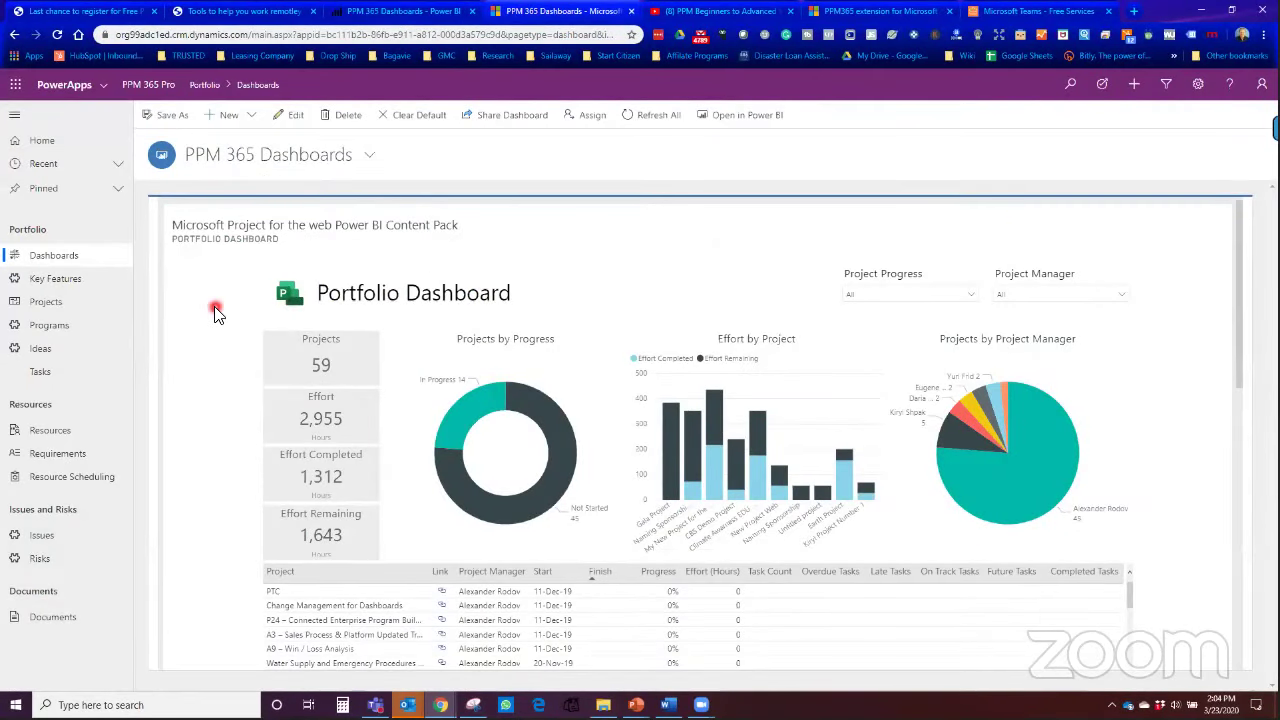
click(58, 327)
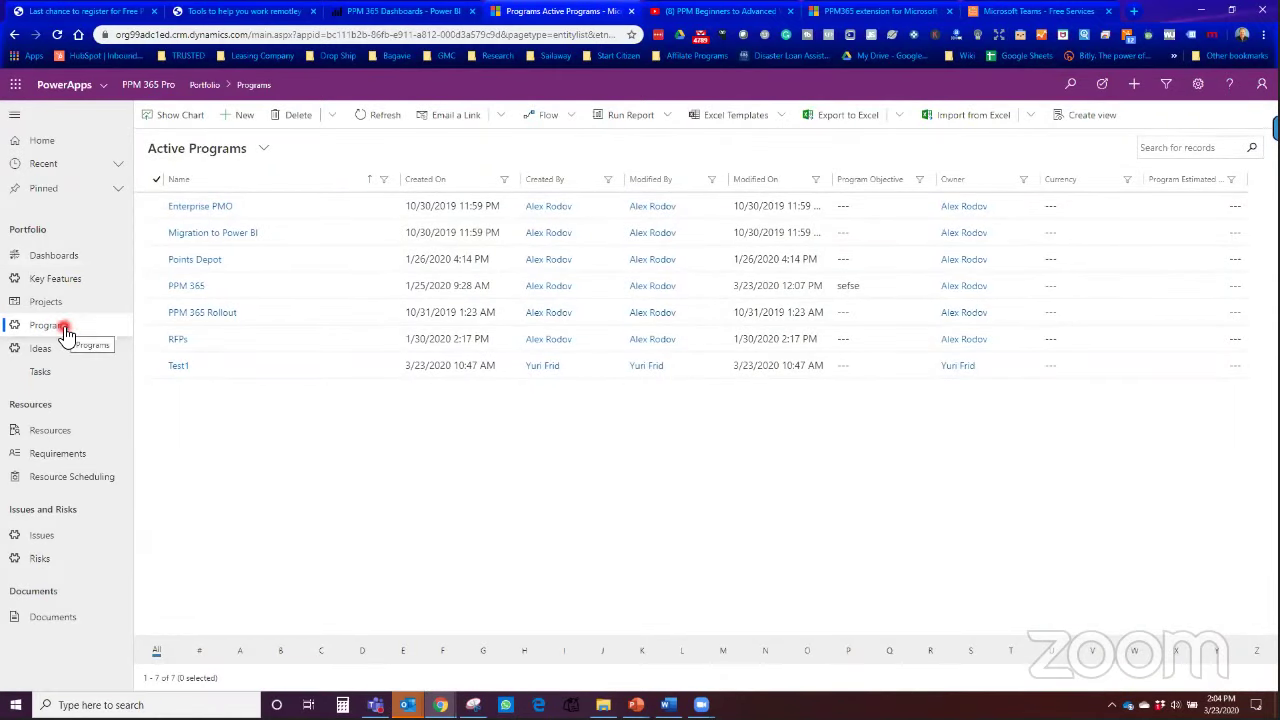
click(240, 118)
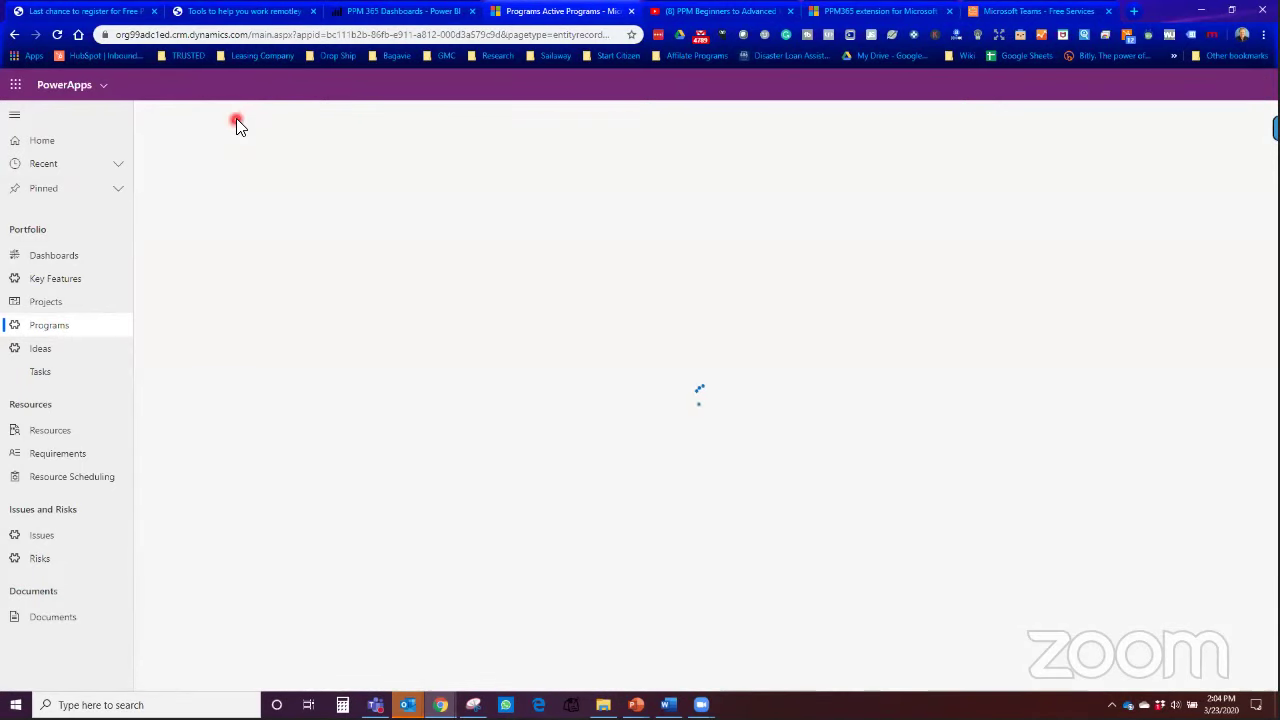
drag(223, 223, 306, 557)
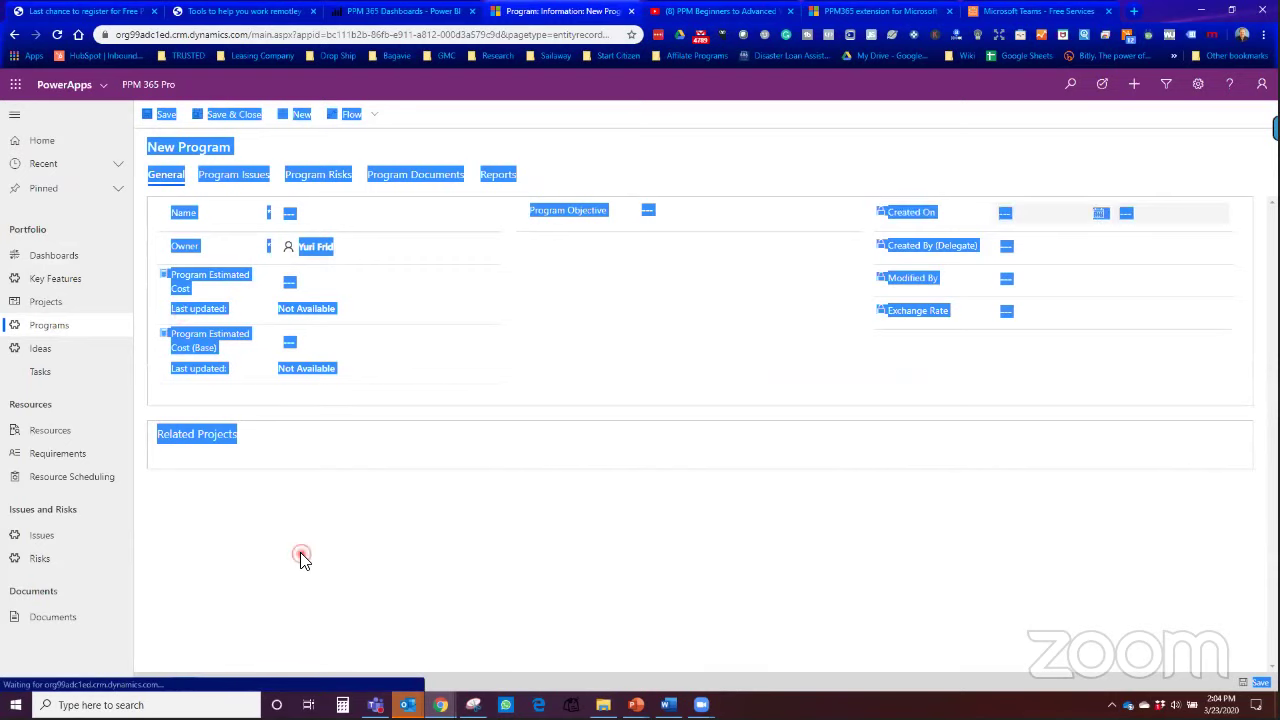
click(306, 557)
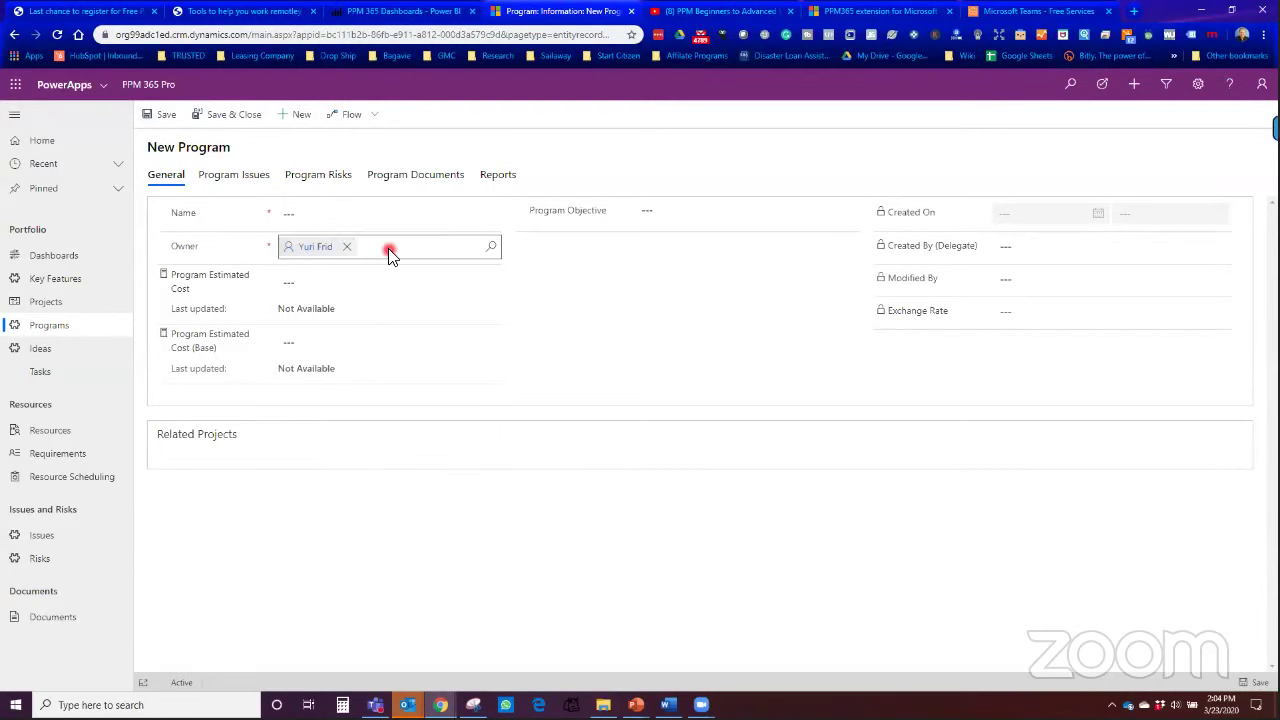
Step: Name the new program Marketing Q1 and set its Program Objective to "Manage all Mktng Activities"
click(288, 212)
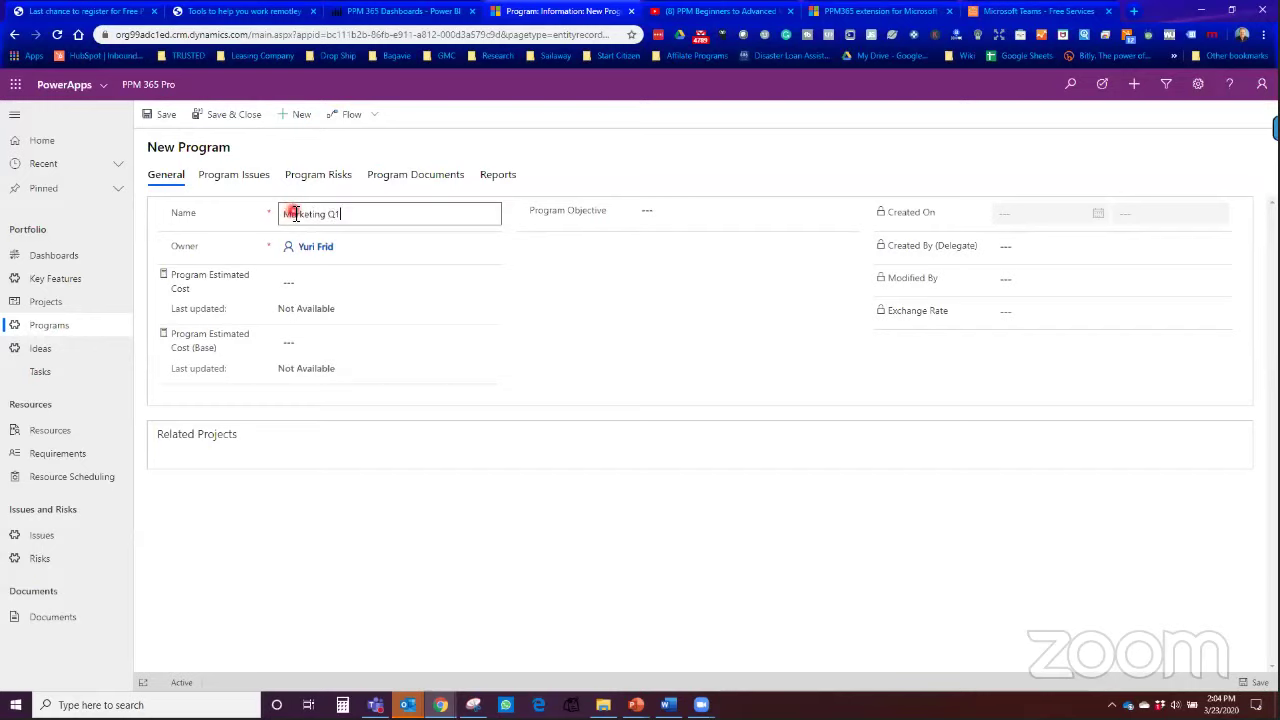
click(620, 211)
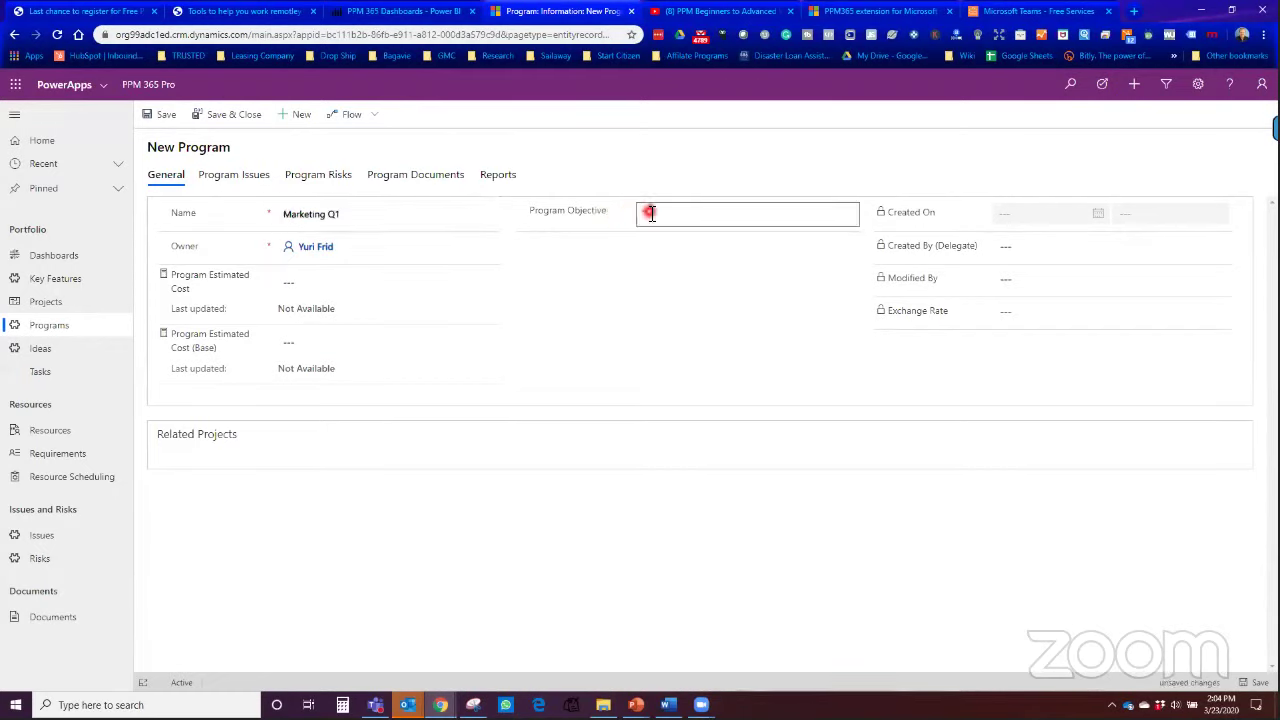
text(M)
text(anage all Mktng Activities)
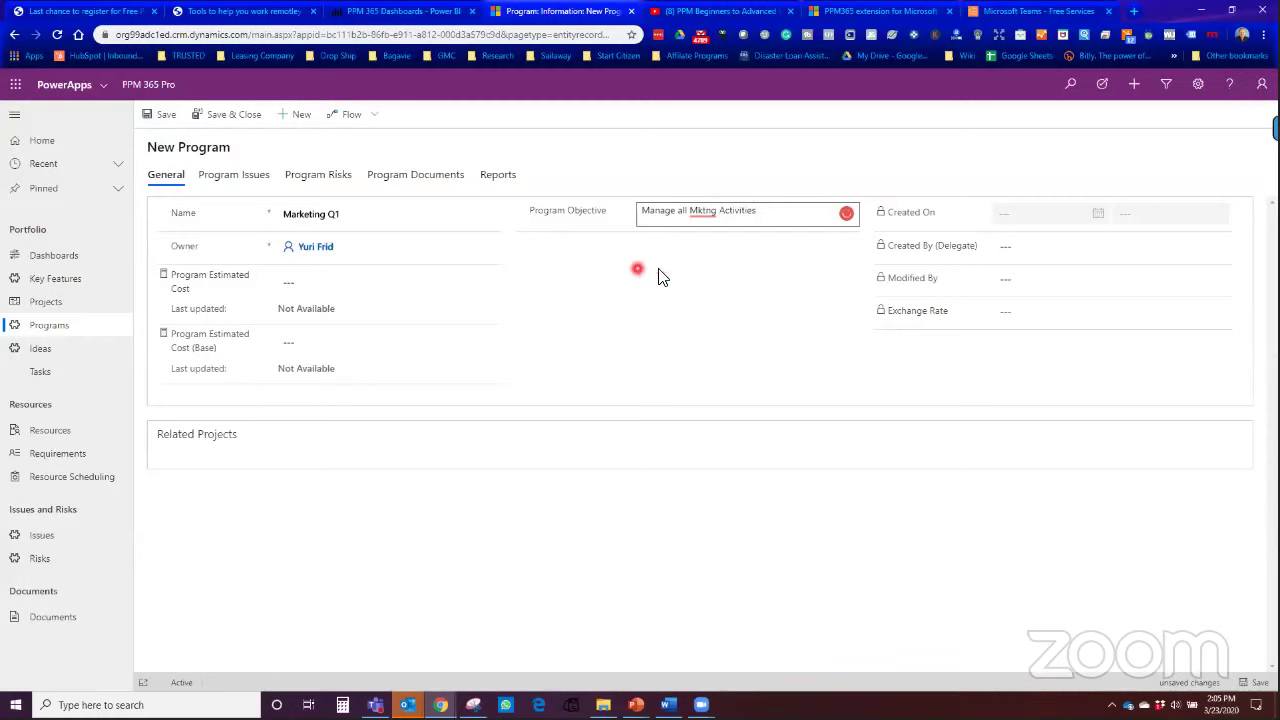
click(517, 323)
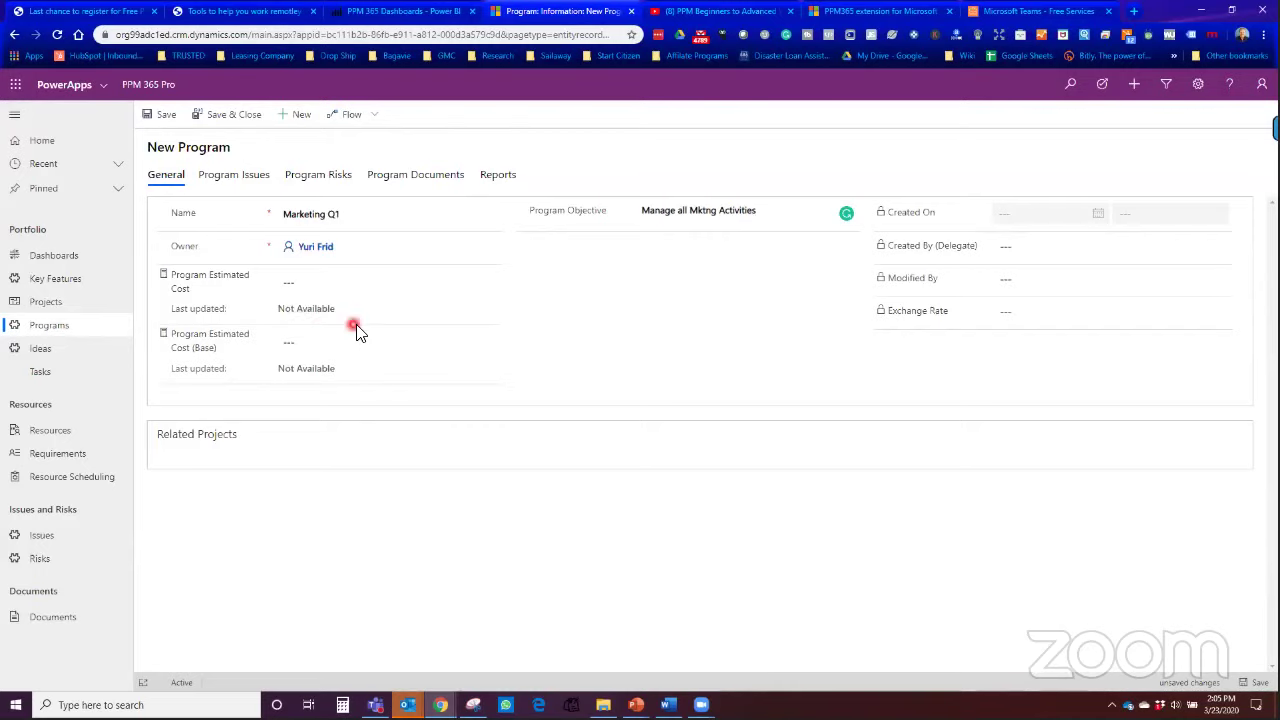
Step: Examine the issues, risks and documents sections of the new program
click(249, 185)
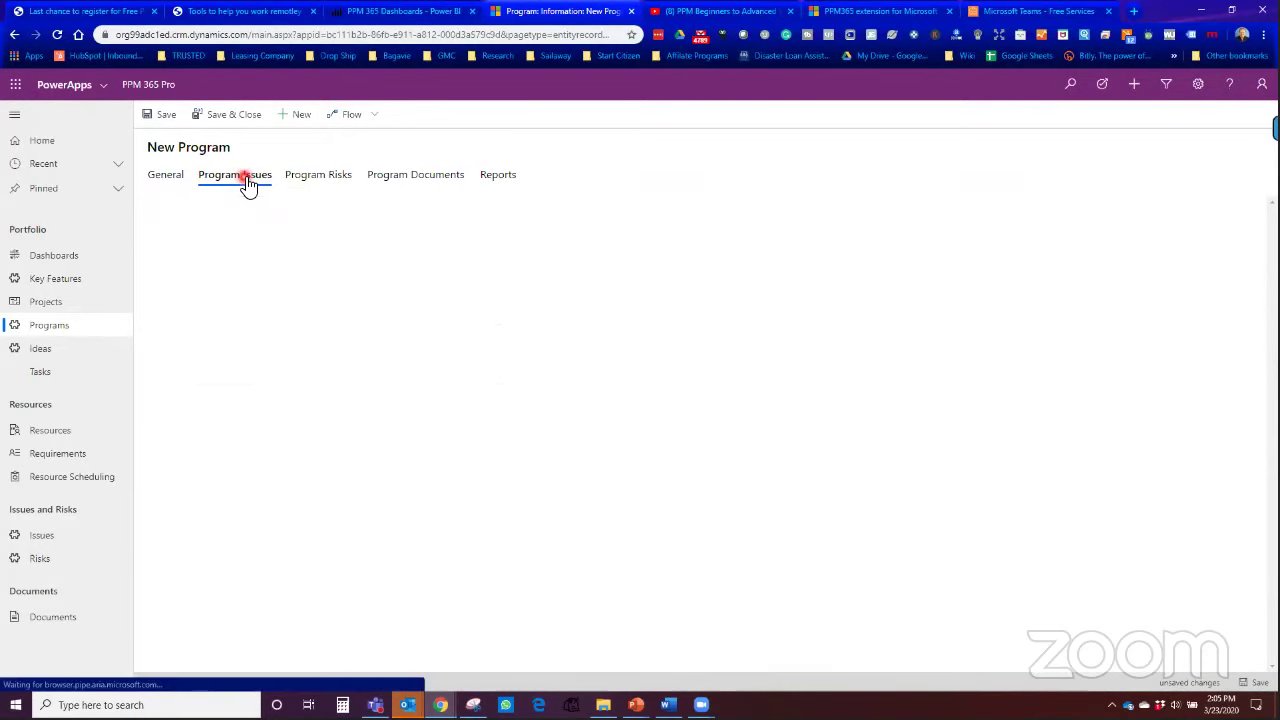
click(326, 185)
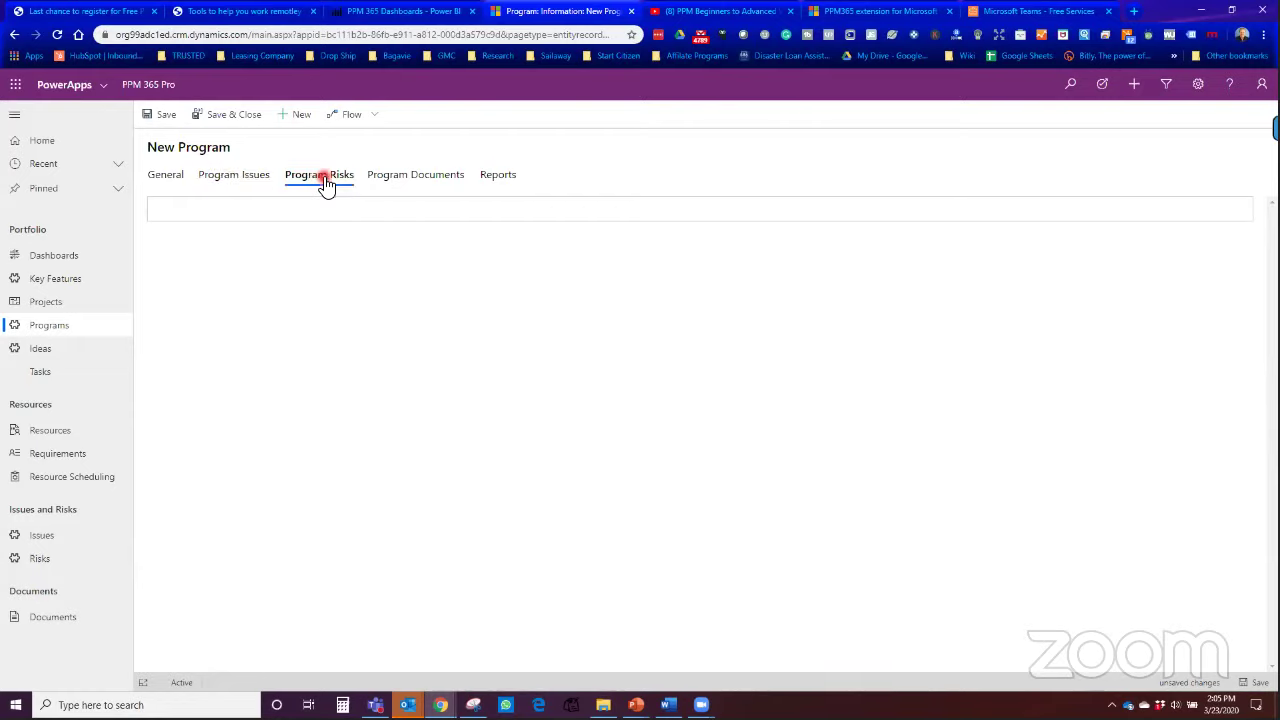
click(240, 183)
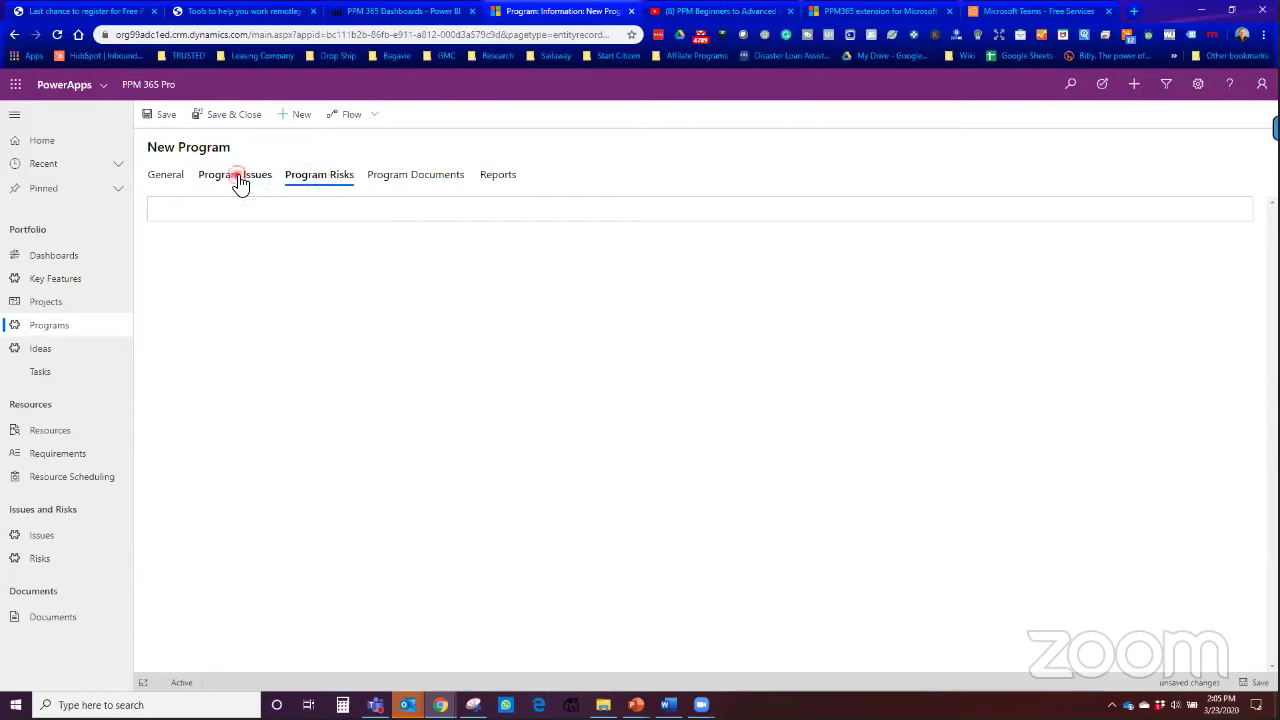
click(314, 185)
click(422, 180)
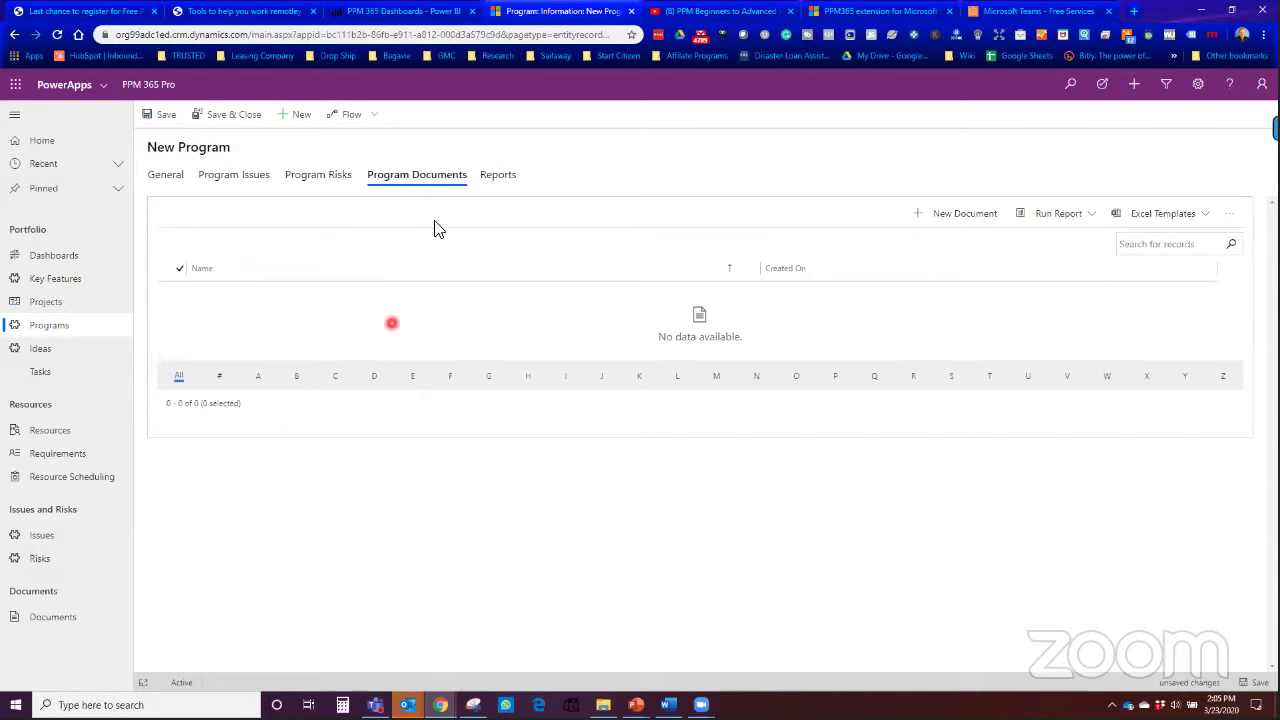
Step: Return to the program's general details and save the Marketing Q1 record
click(170, 178)
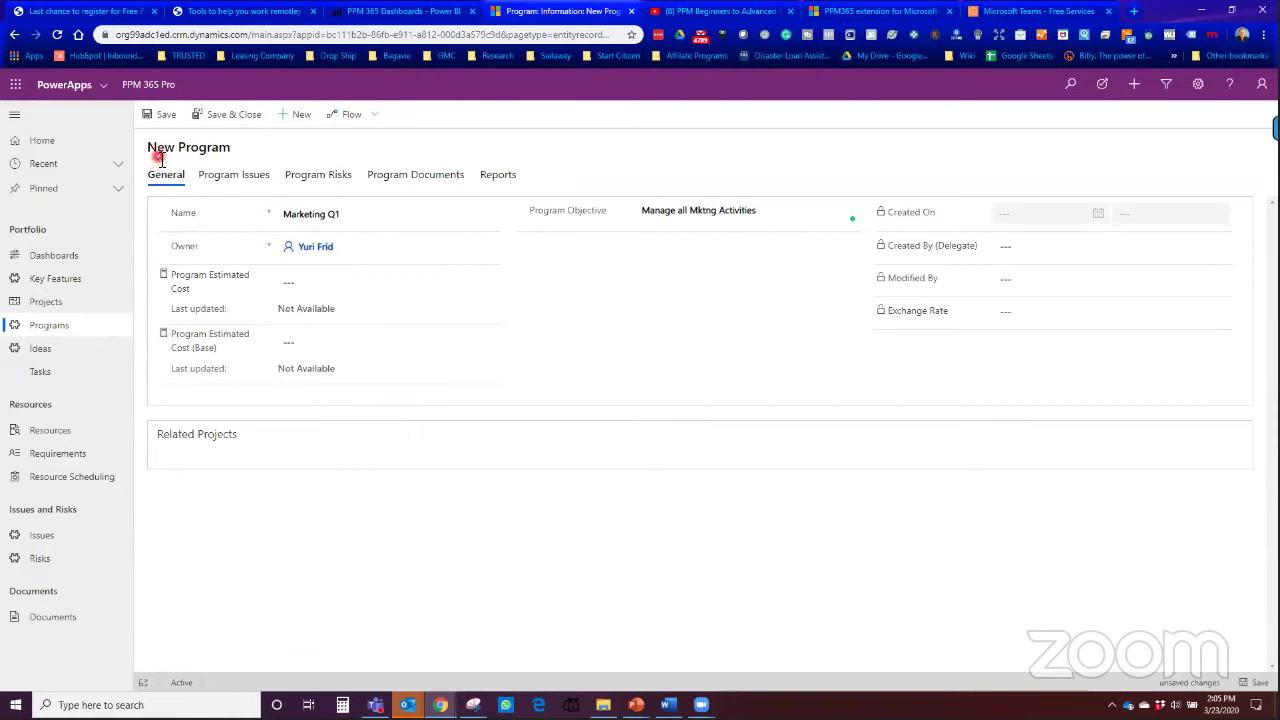
click(170, 118)
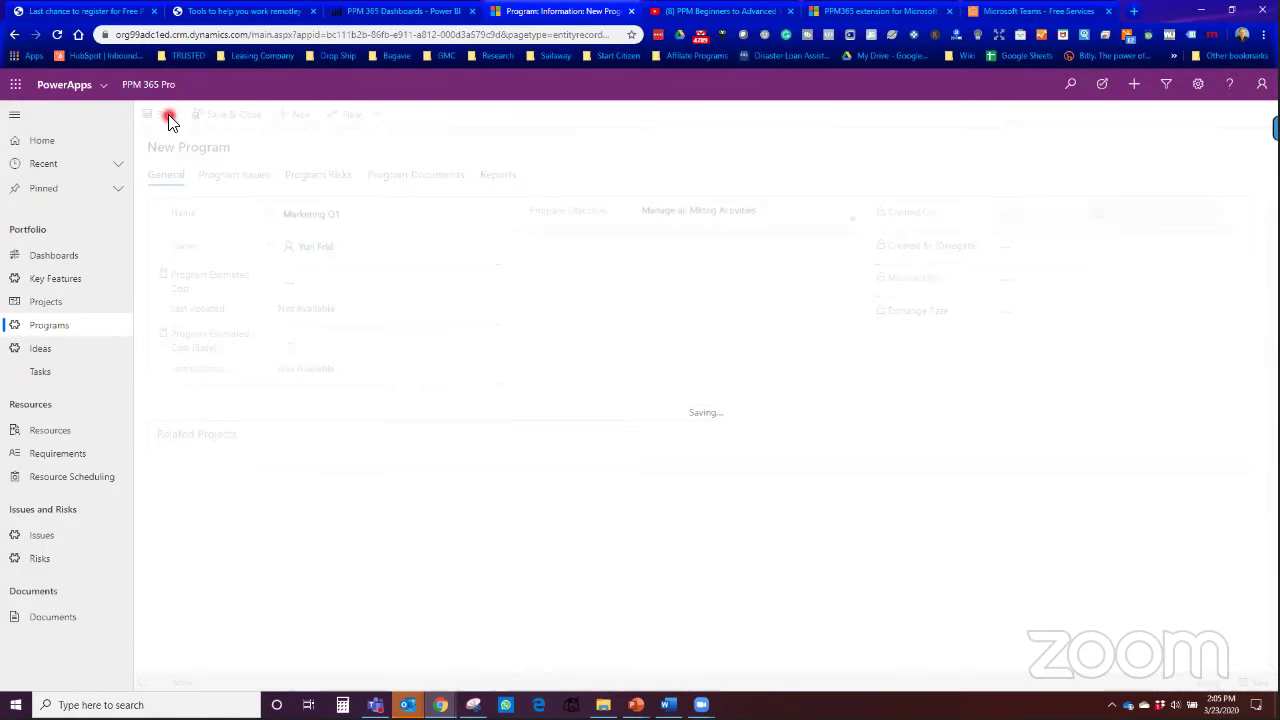
click(209, 271)
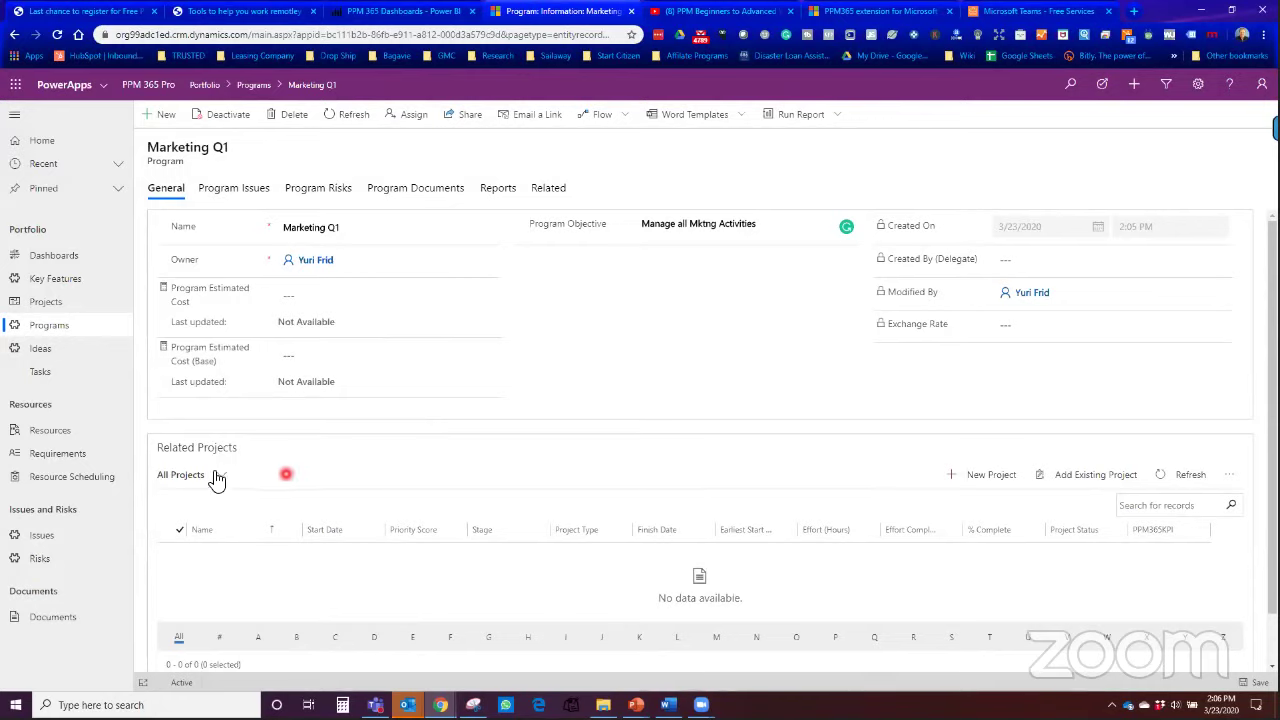
Step: Create a new related project under the Marketing Q1 program and name it "Remote work promotion"
click(977, 477)
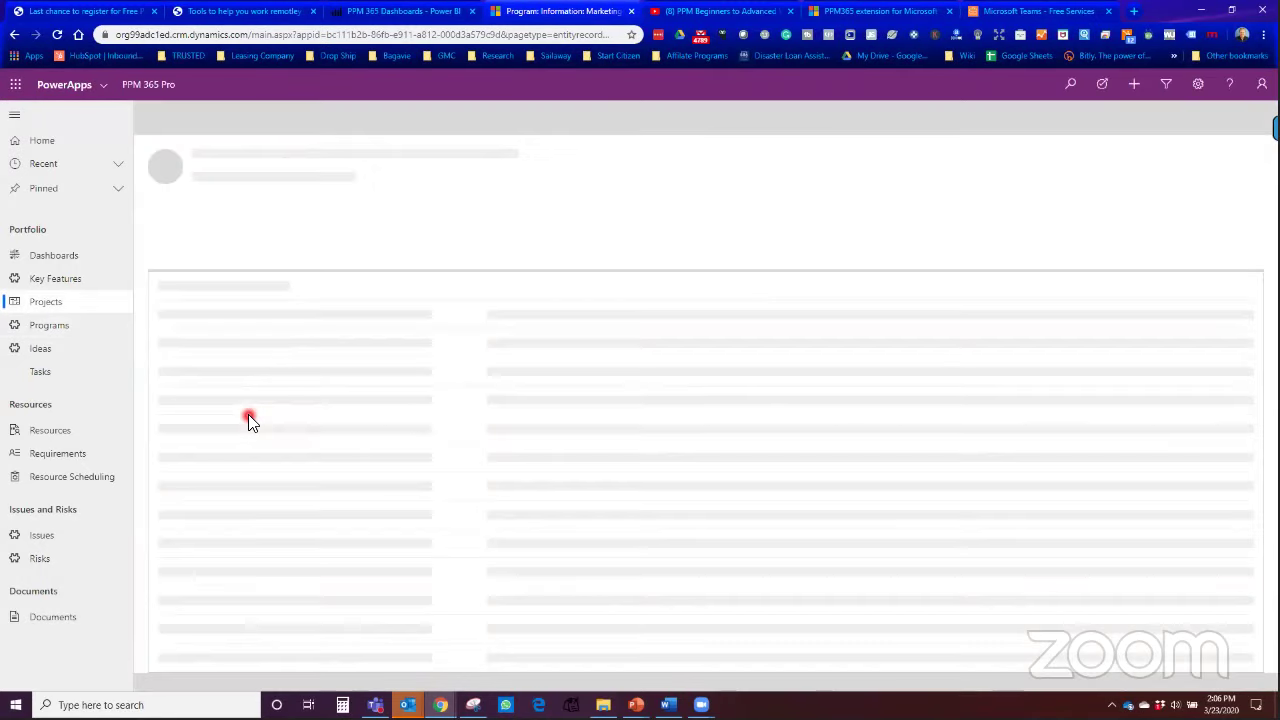
click(352, 380)
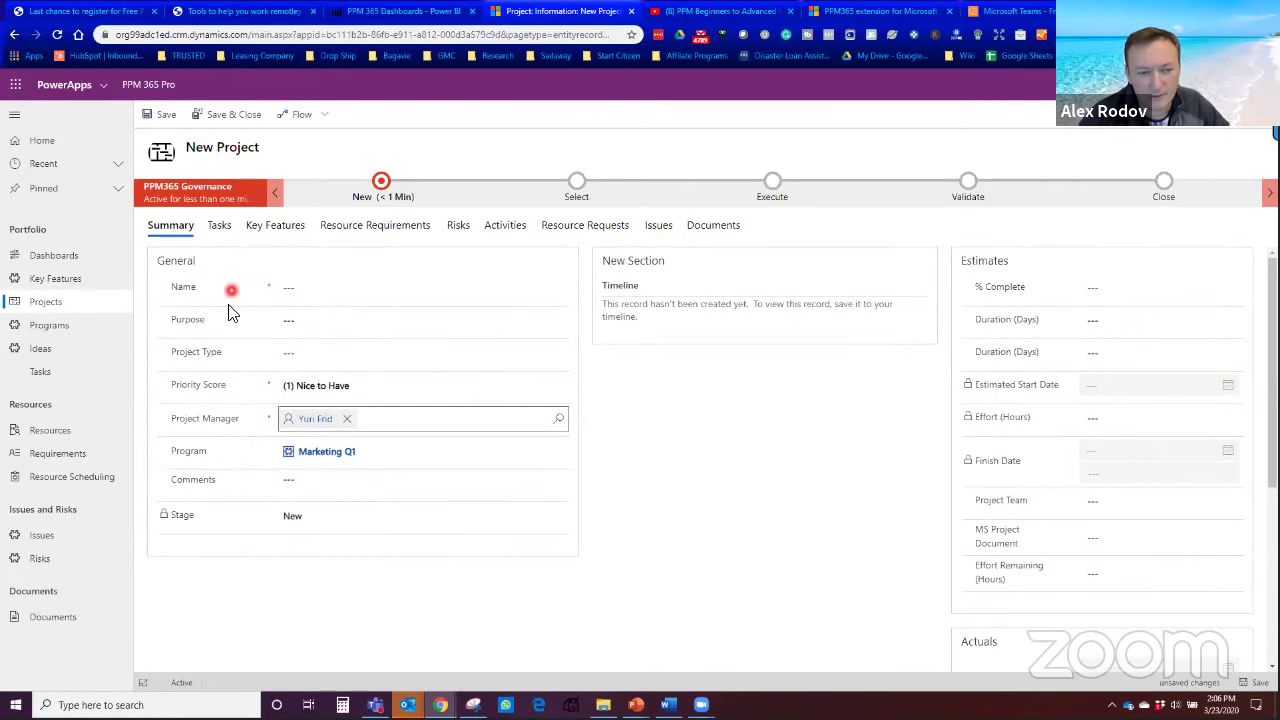
click(296, 291)
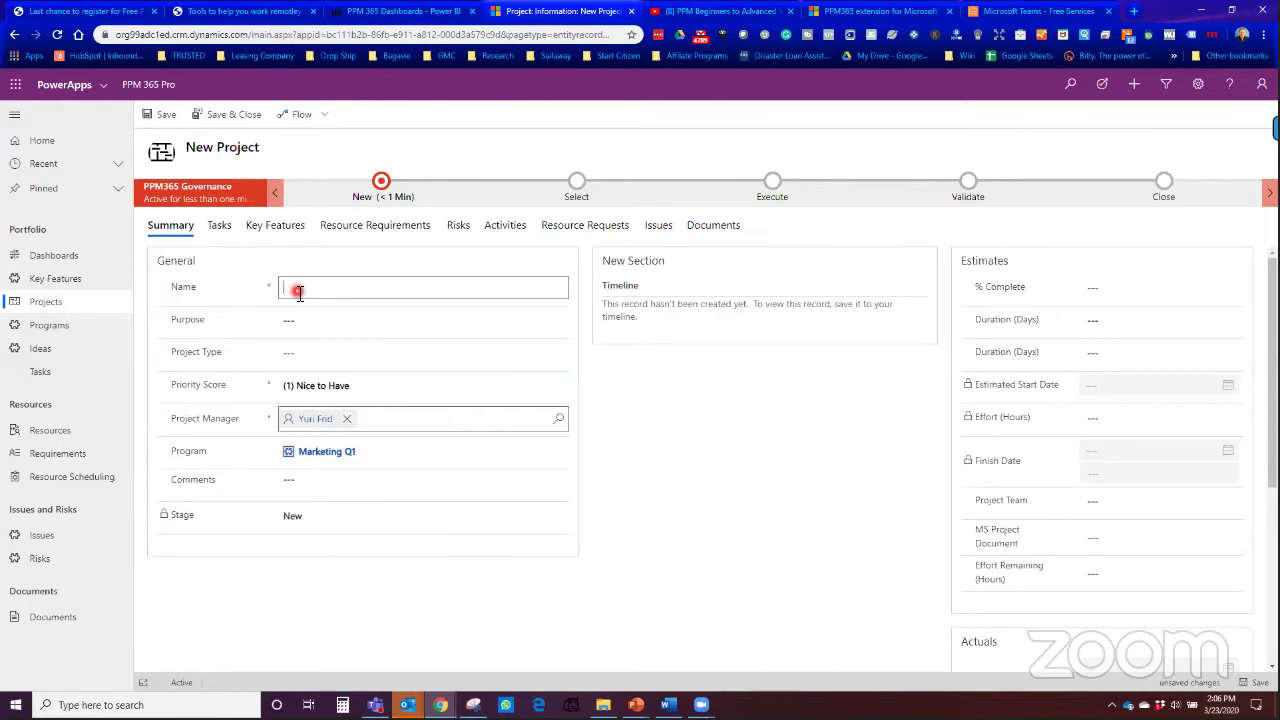
text(ote work promotion)
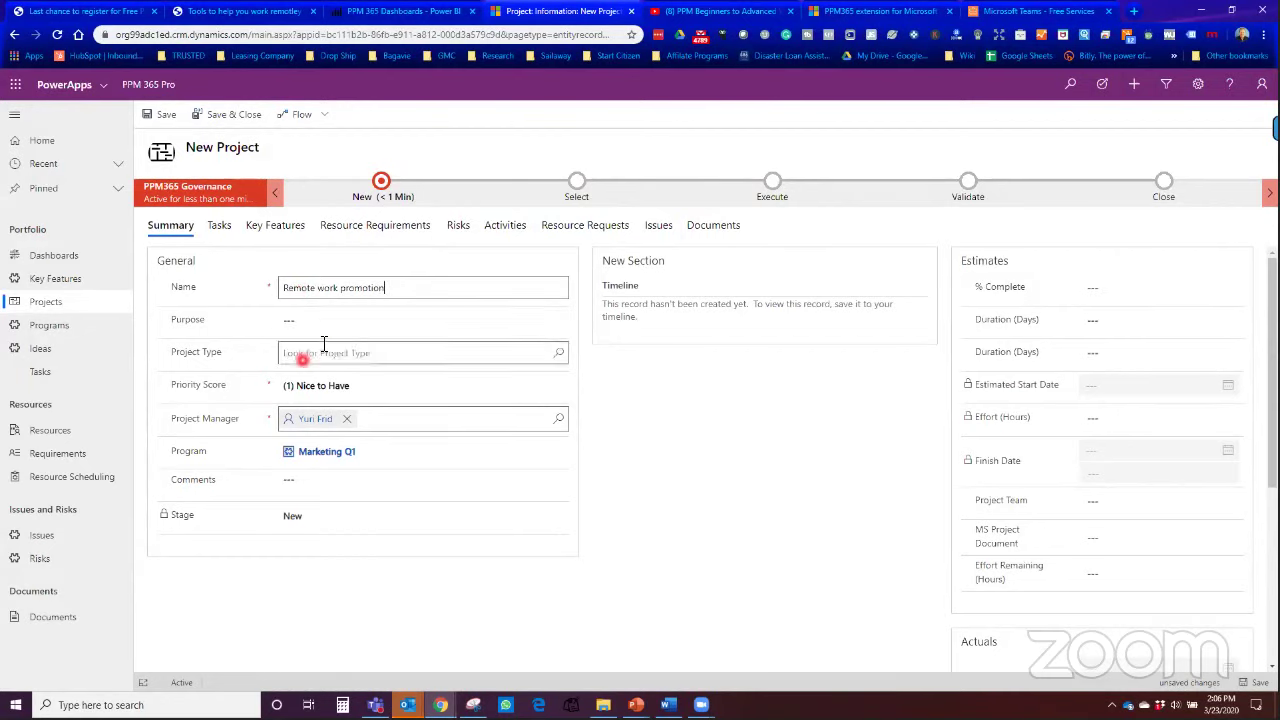
click(311, 320)
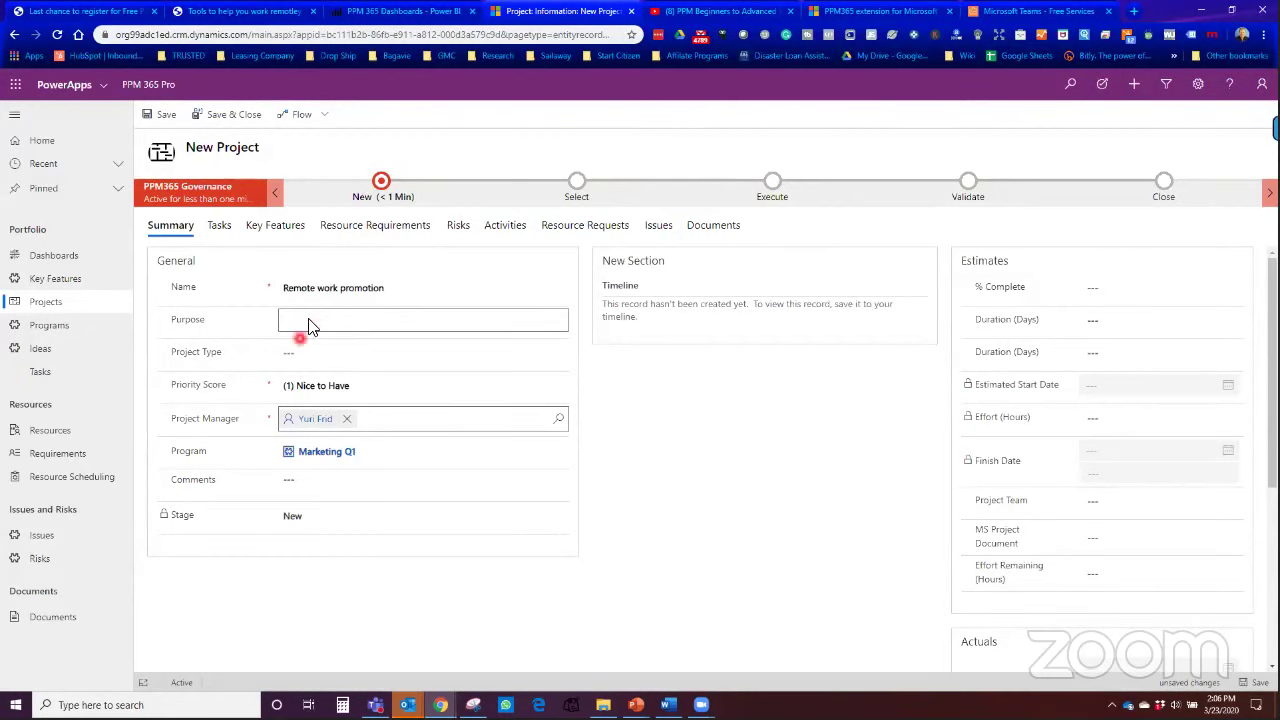
click(292, 351)
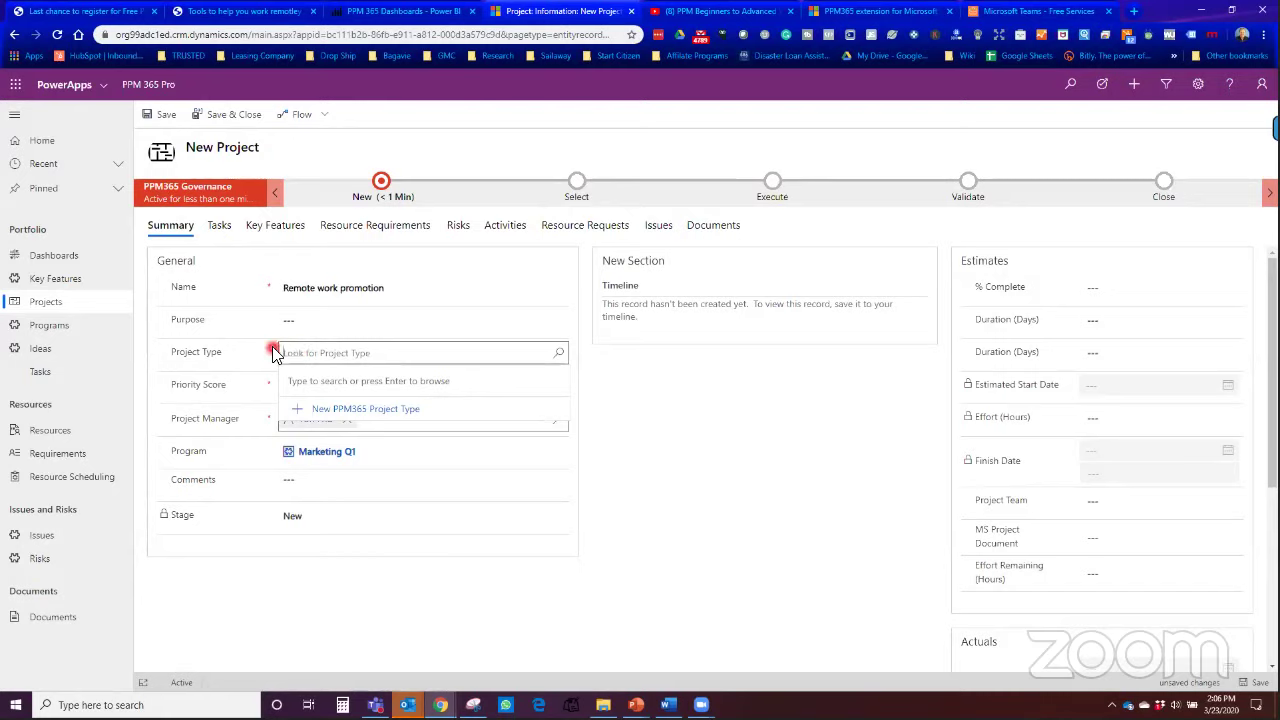
click(388, 411)
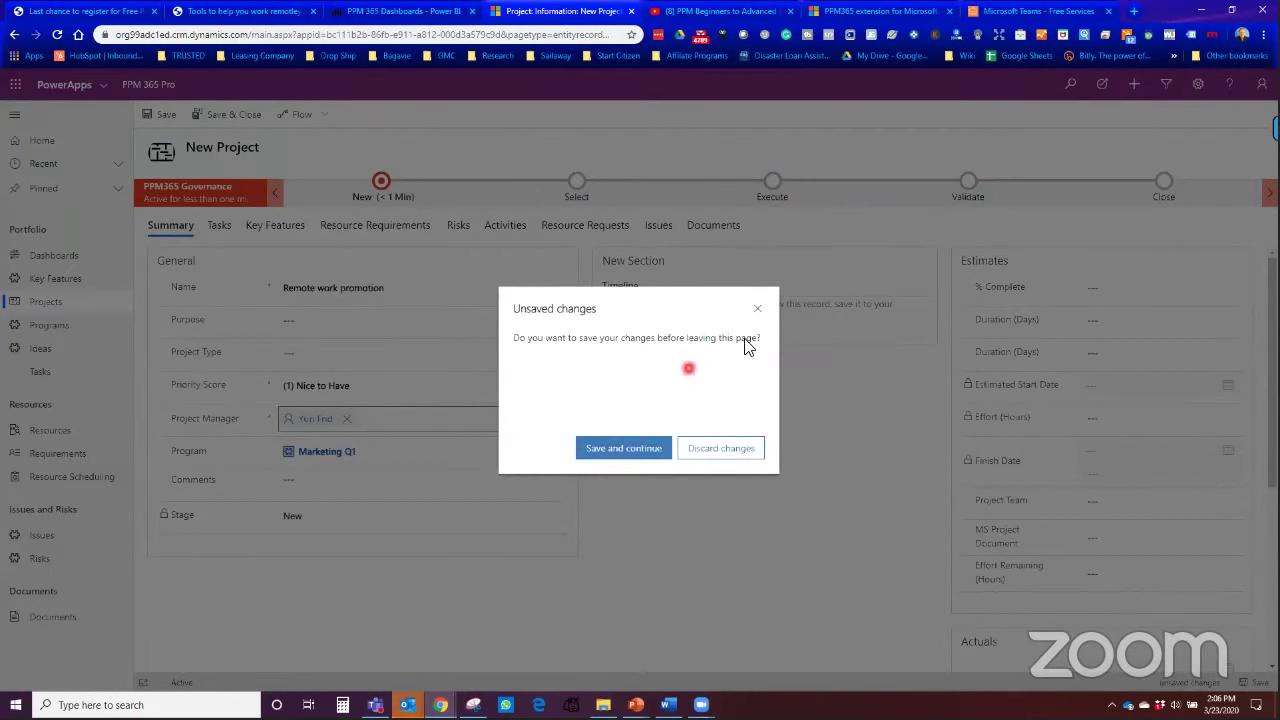
click(758, 310)
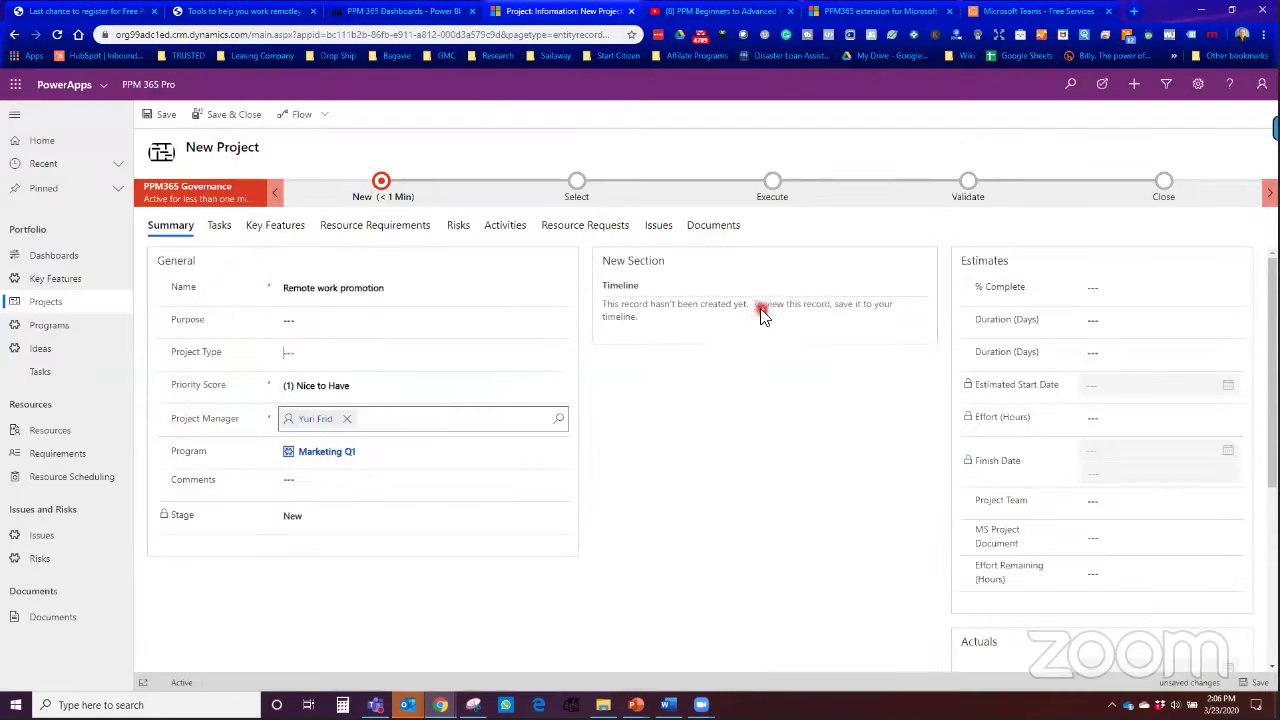
Step: Set the Remote work promotion project's Priority Score to (5) High
click(347, 387)
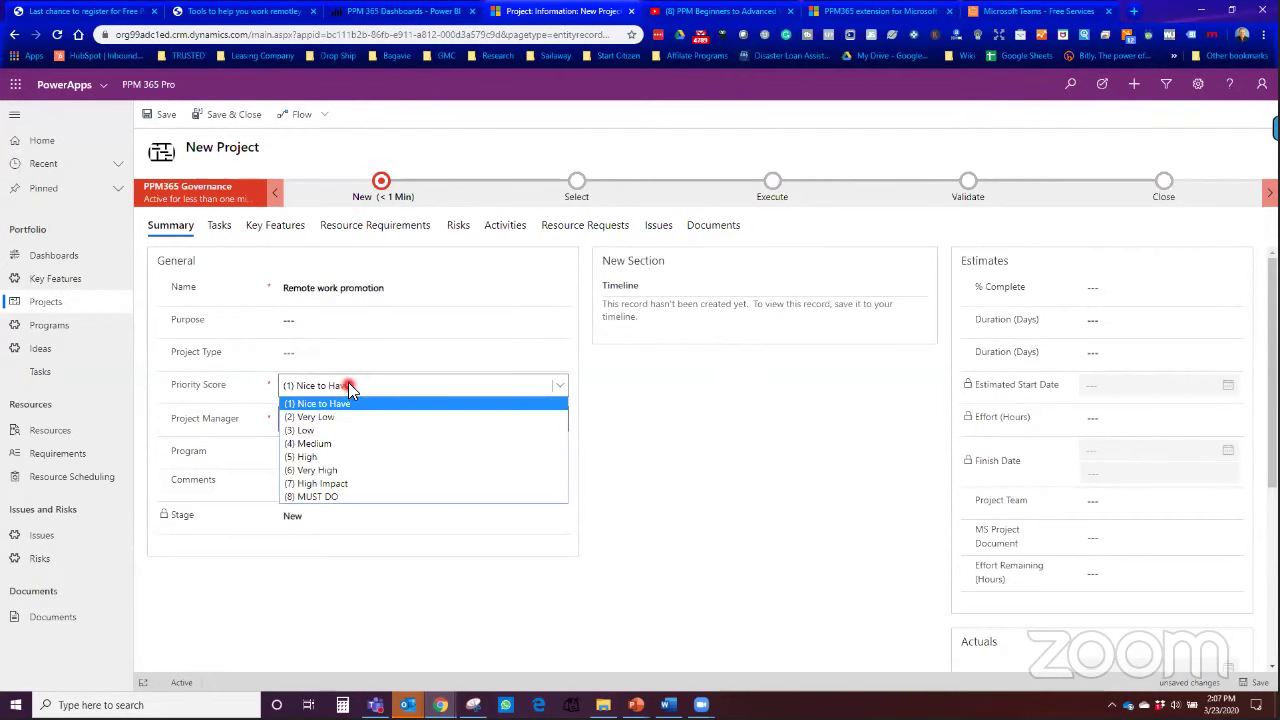
click(347, 458)
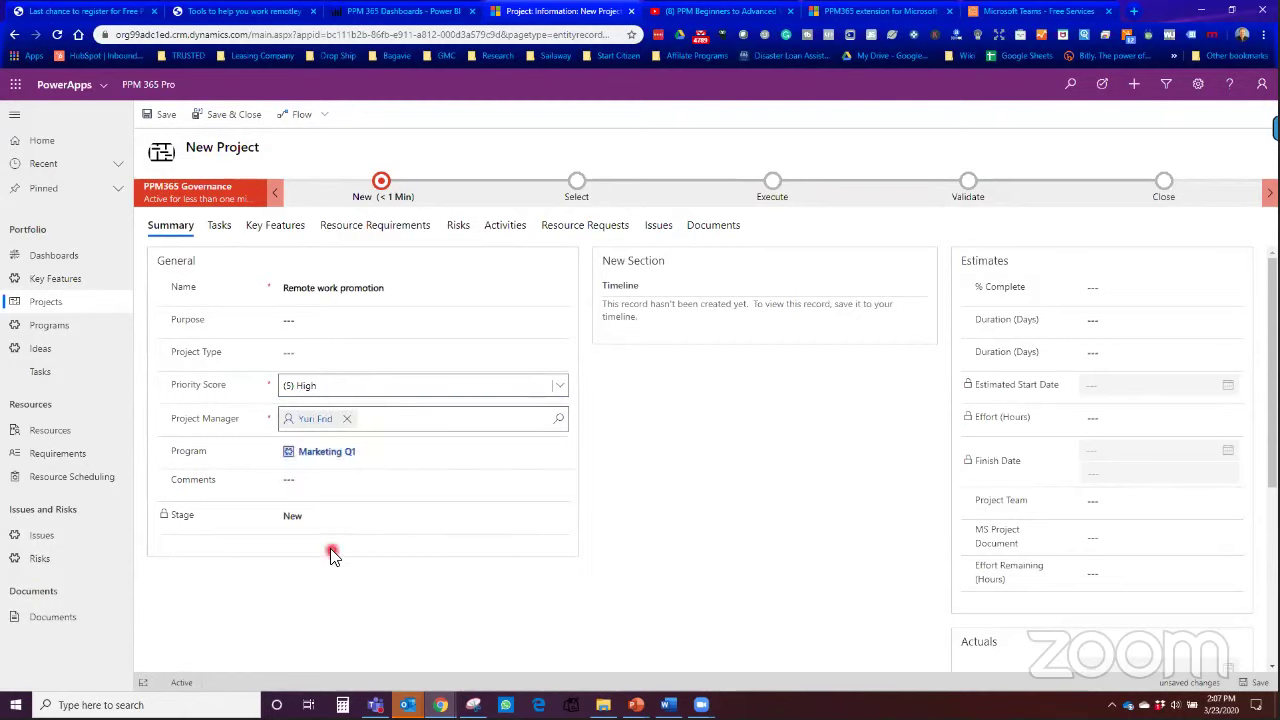
Step: Check that the new project's program is Marketing Q1 and save the Remote work promotion project
click(338, 453)
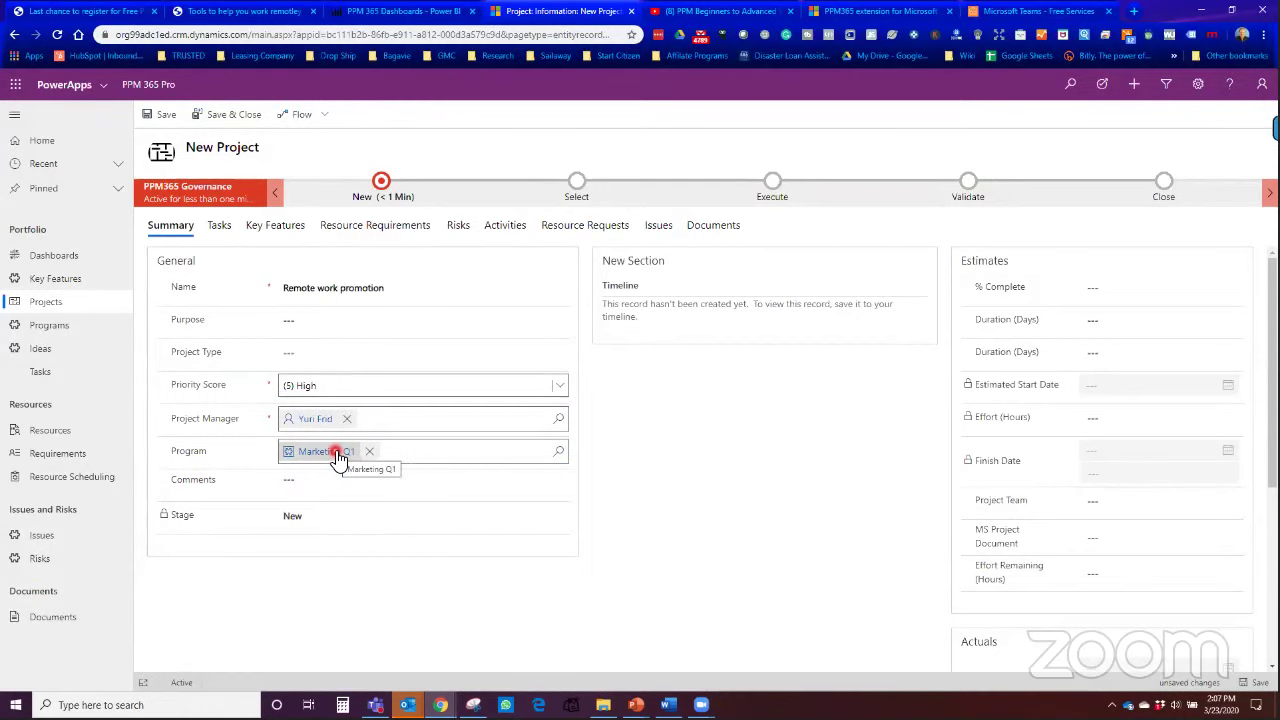
click(342, 524)
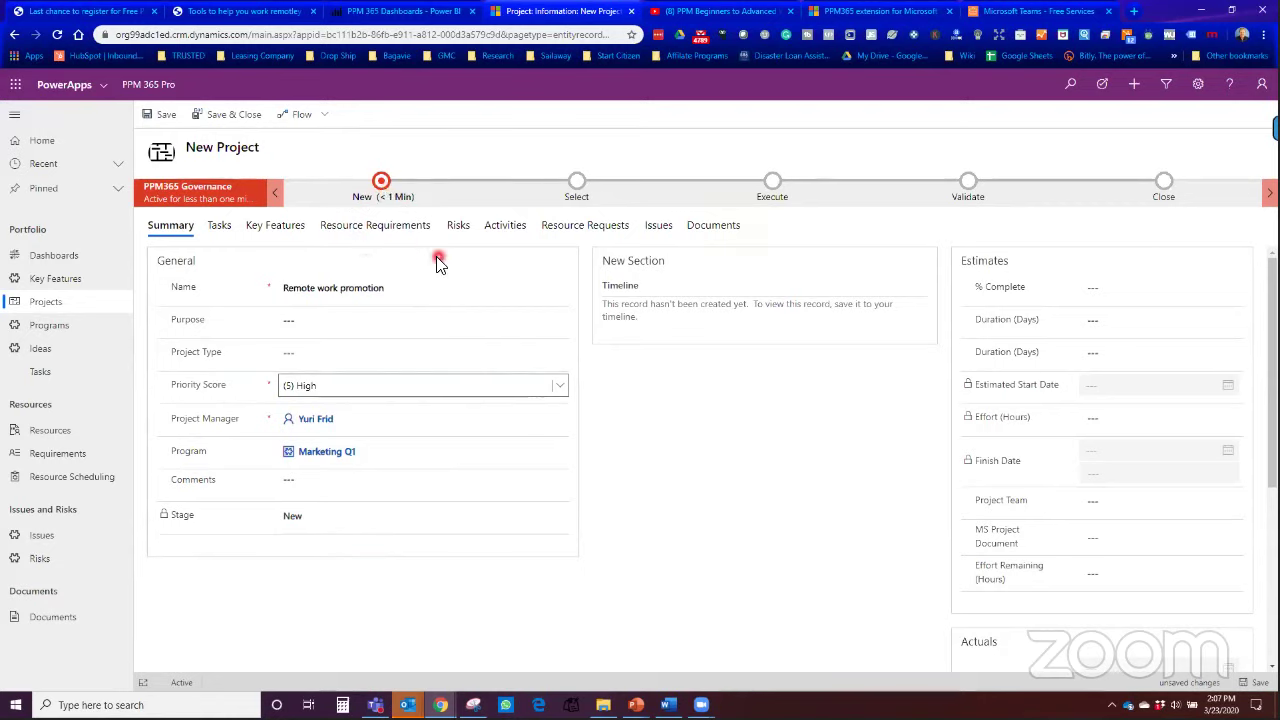
click(160, 117)
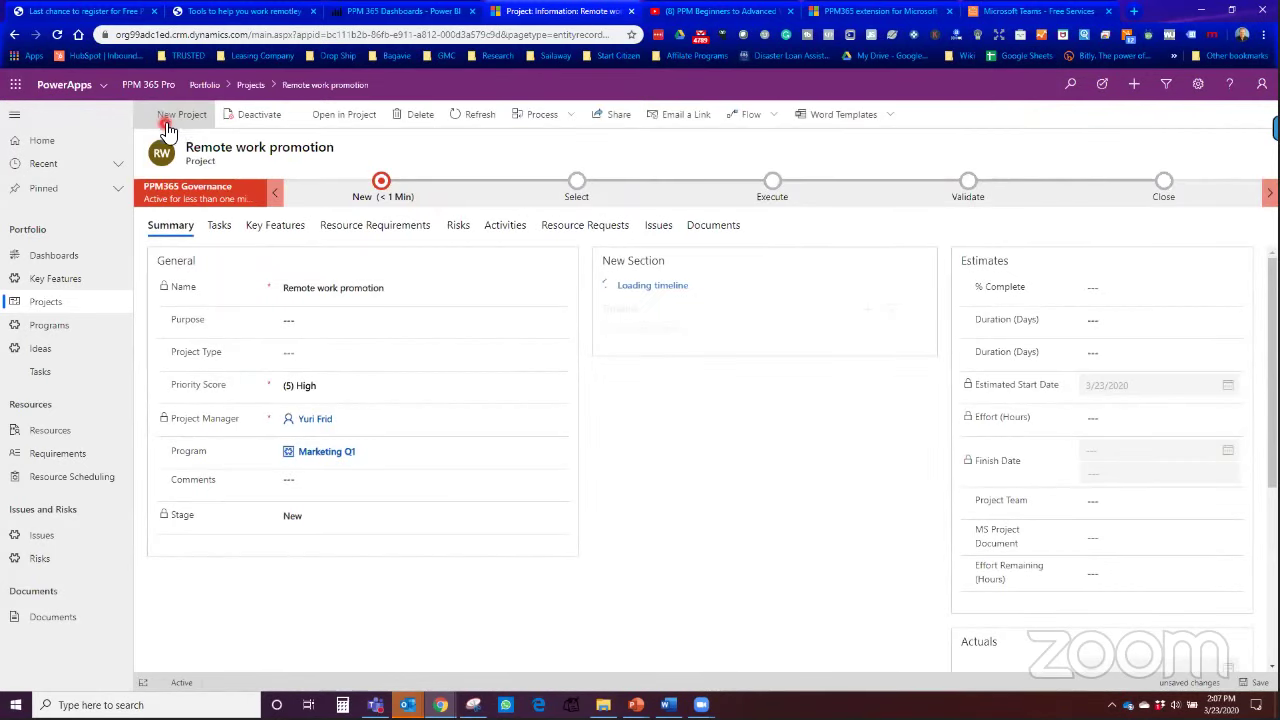
Step: Try to leave the Remote work promotion project for the programs list, reloading the page and saving the pending changes
click(71, 331)
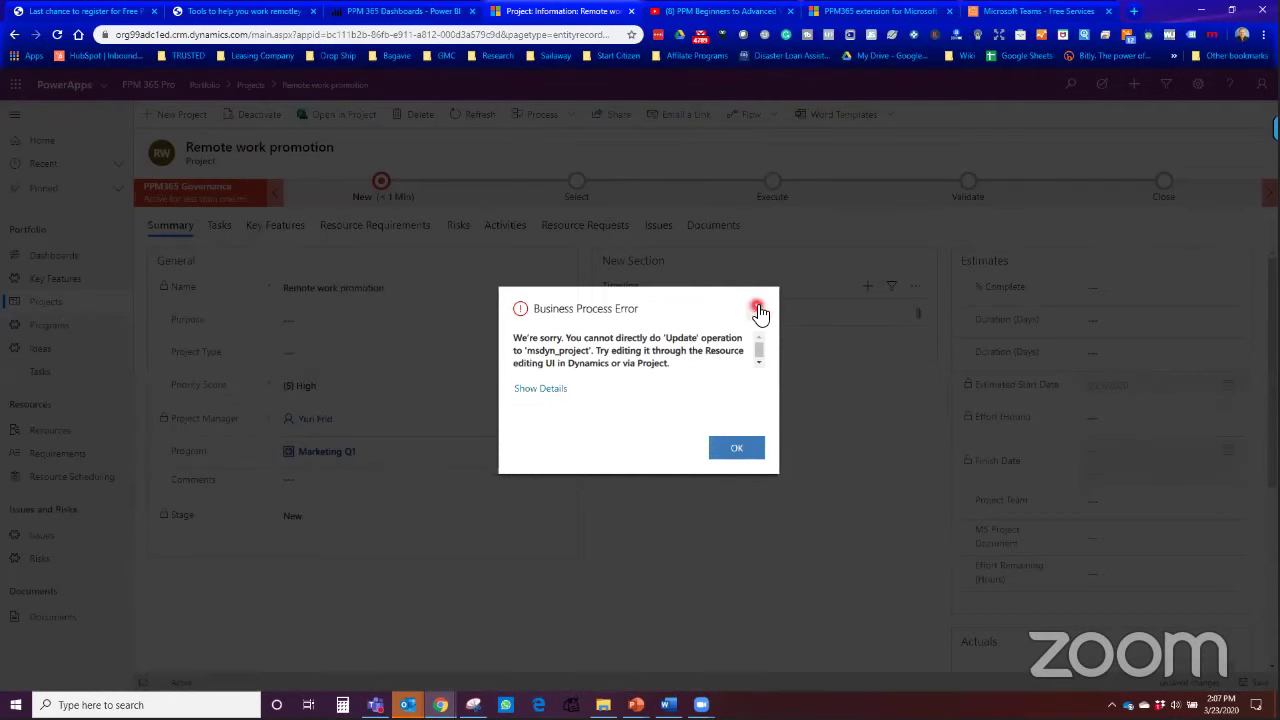
click(758, 310)
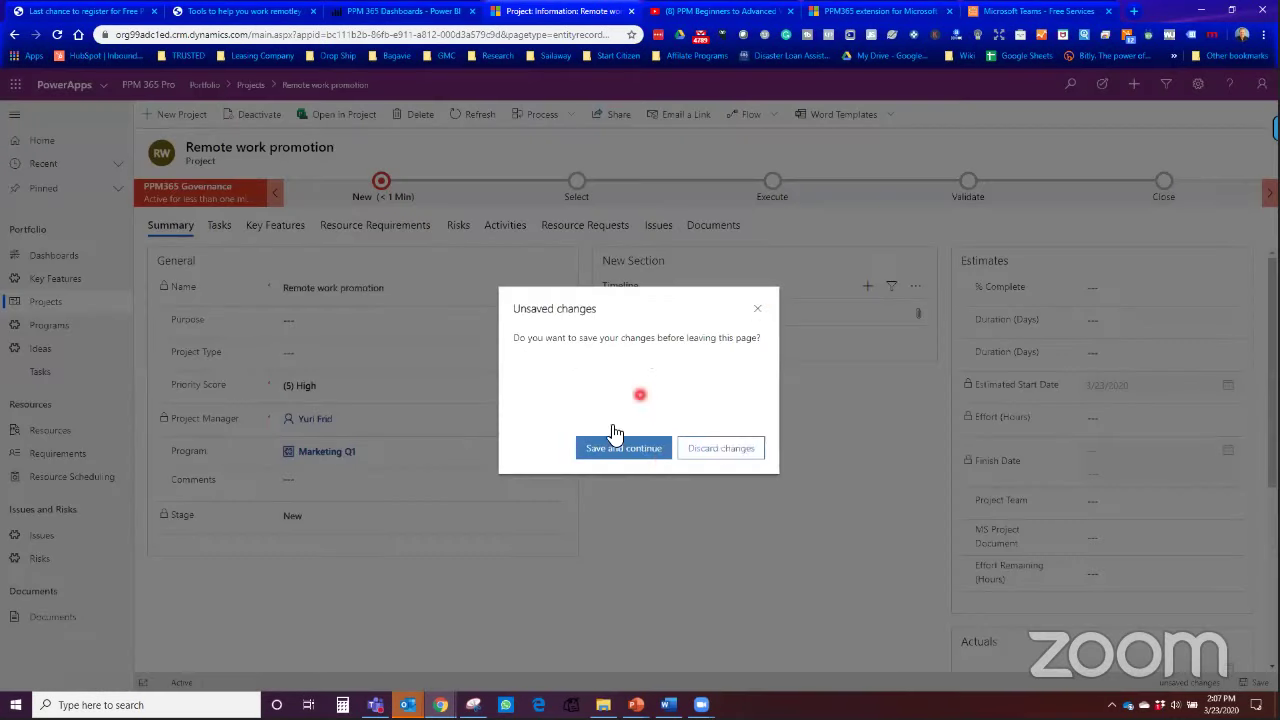
click(757, 308)
click(57, 34)
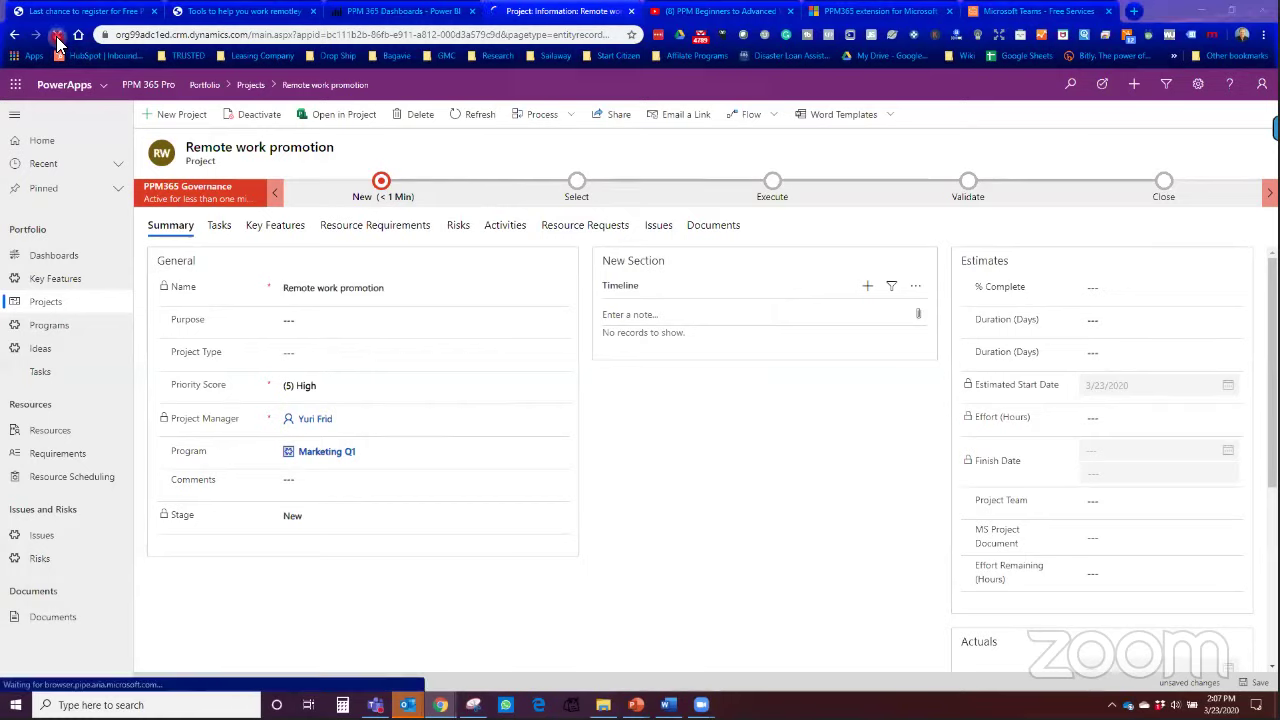
click(712, 108)
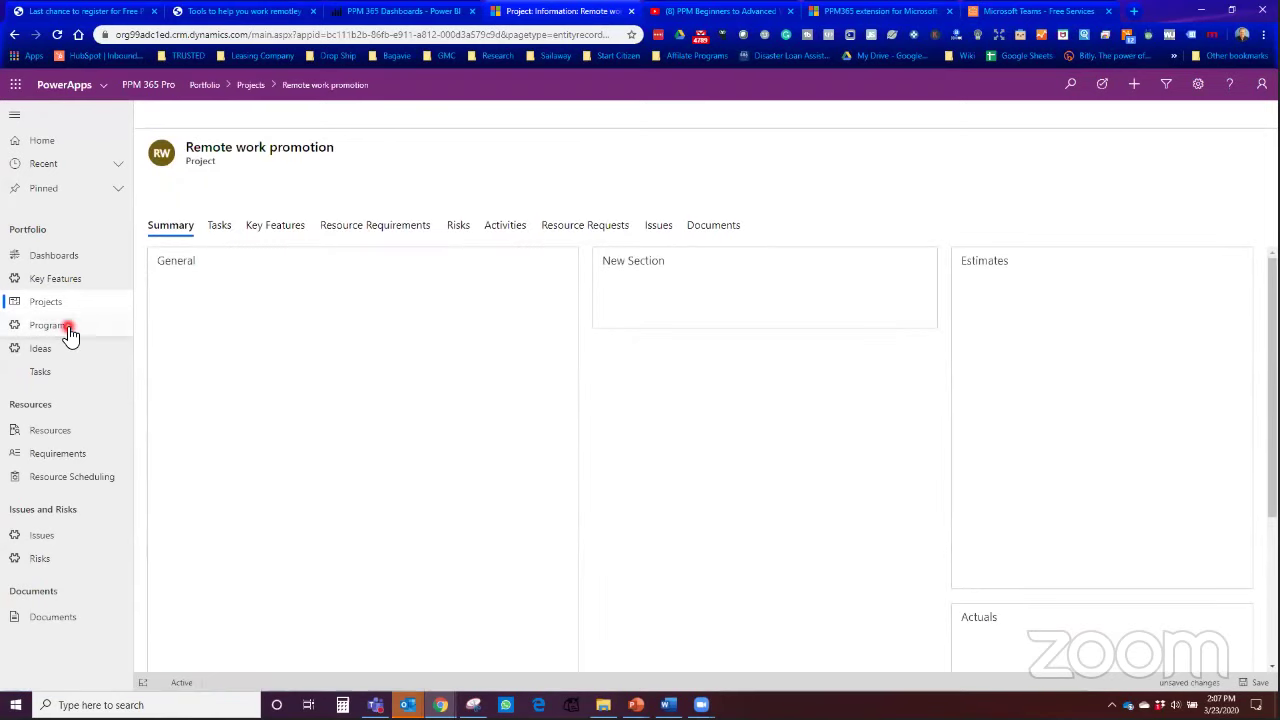
click(66, 328)
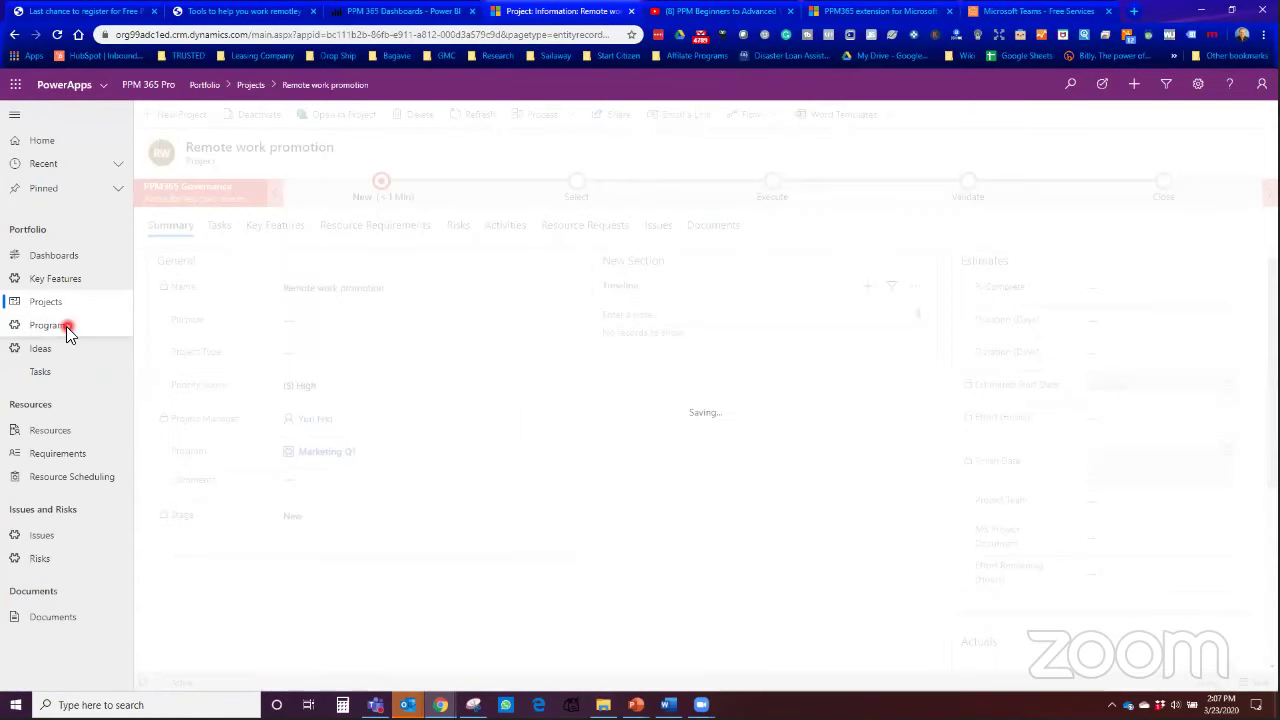
click(640, 450)
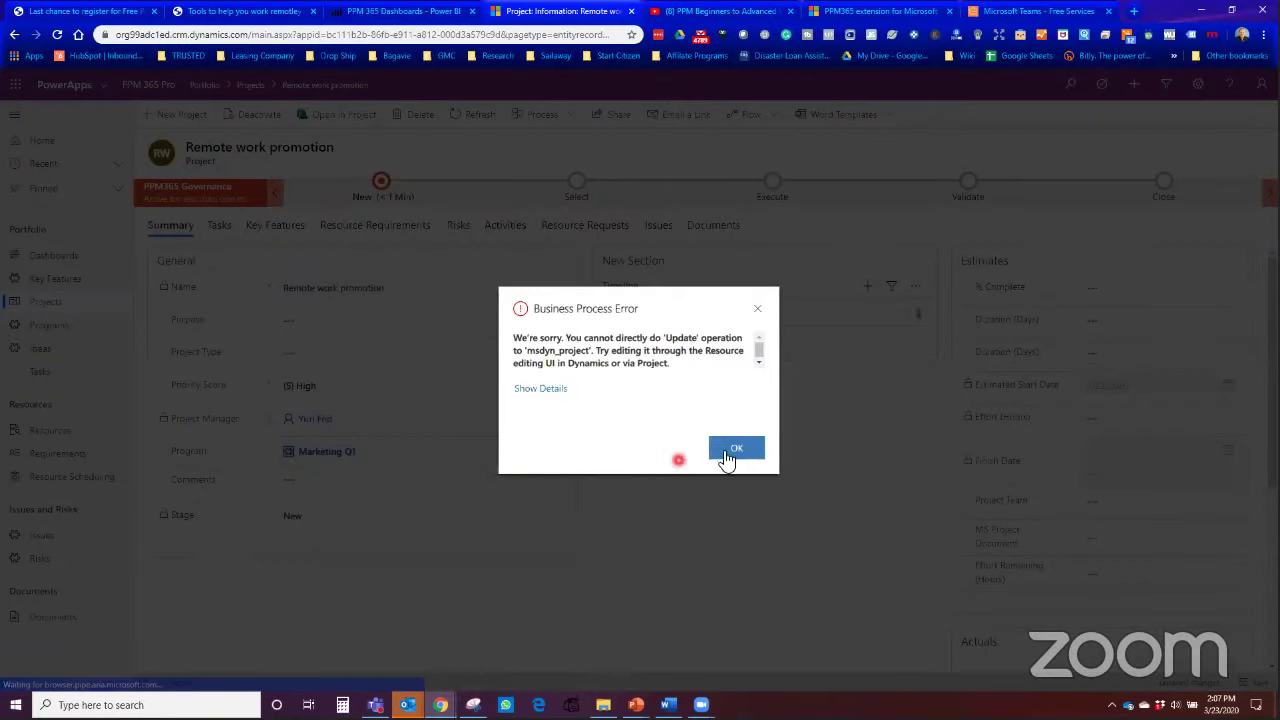
click(737, 452)
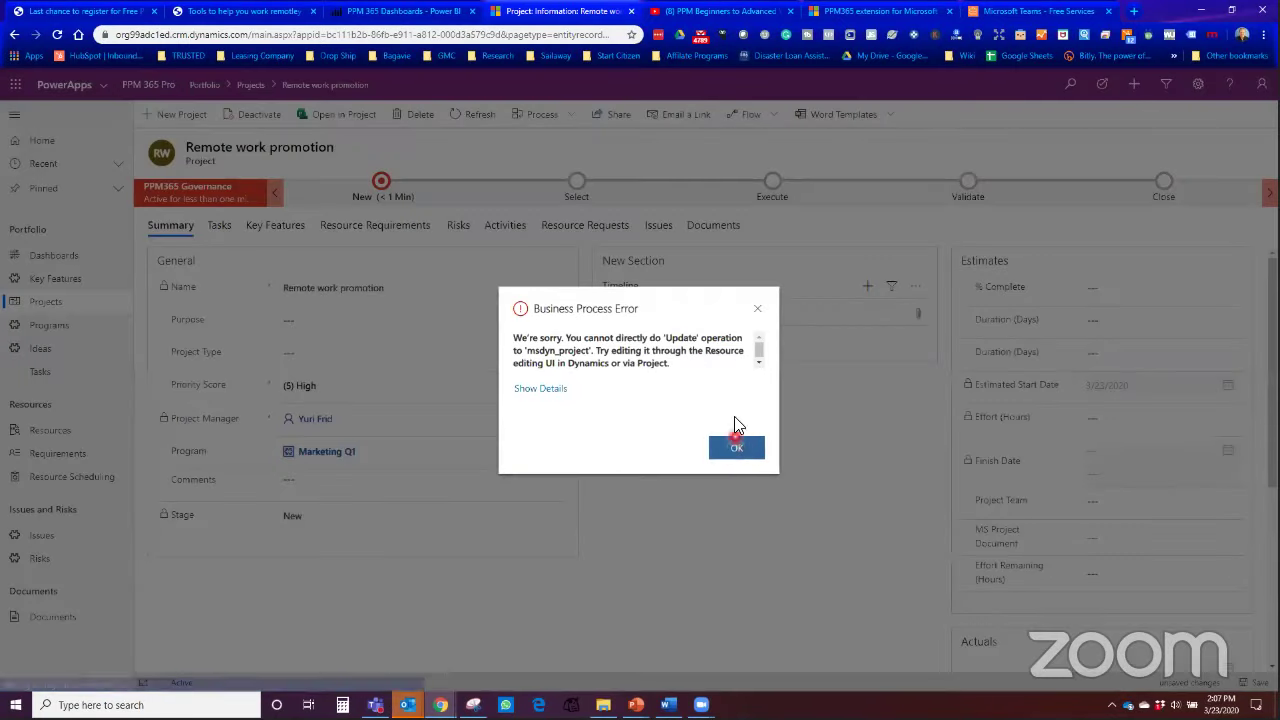
click(760, 314)
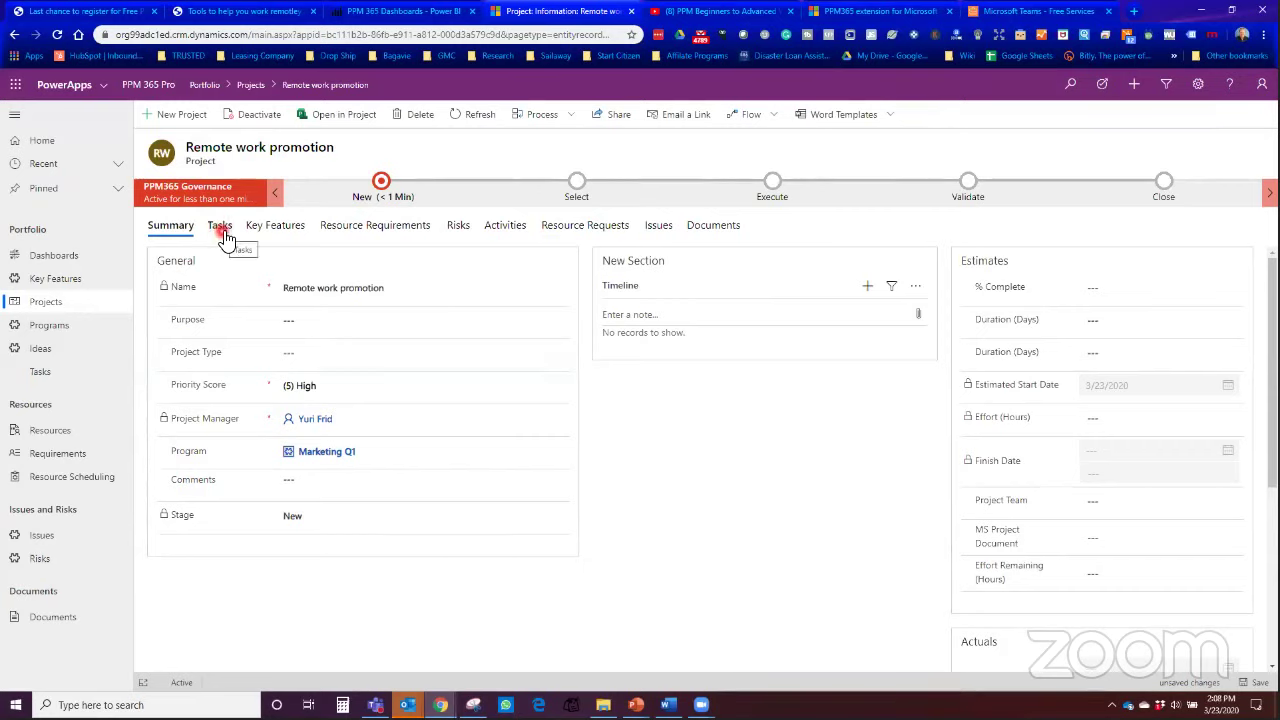
Step: Examine the New stage of the project's PPM365 Governance process
click(381, 182)
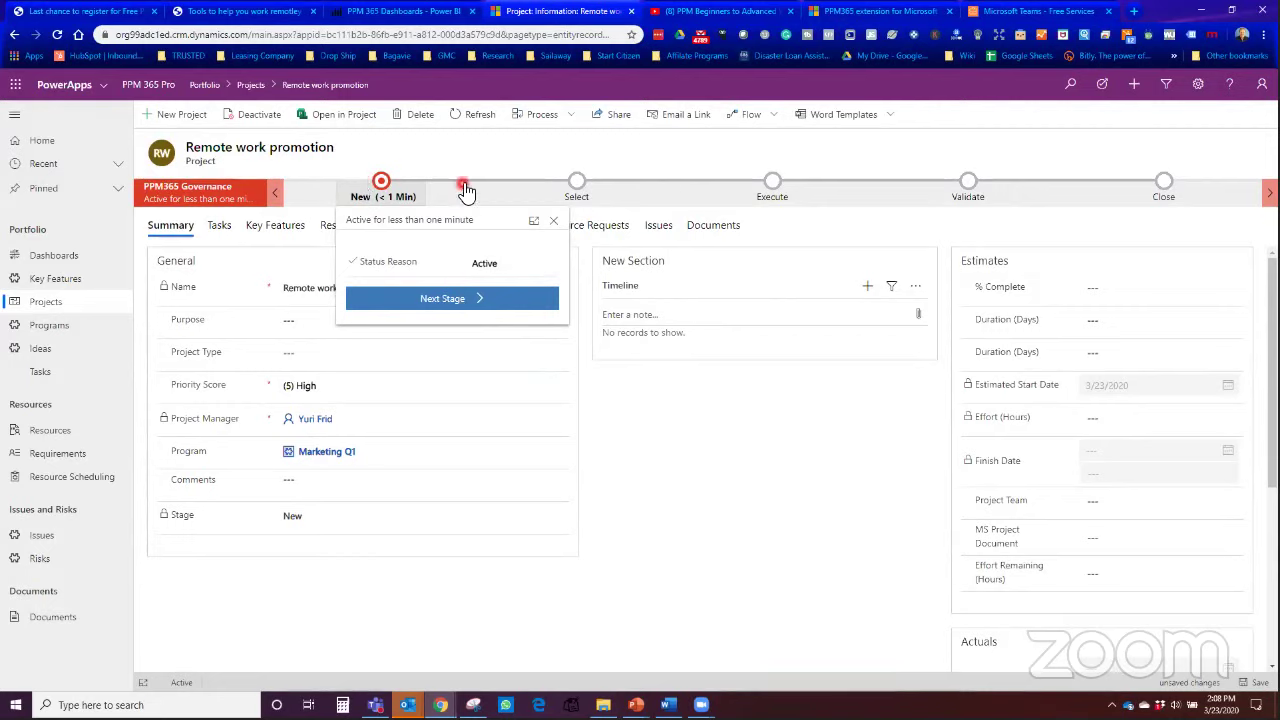
click(650, 508)
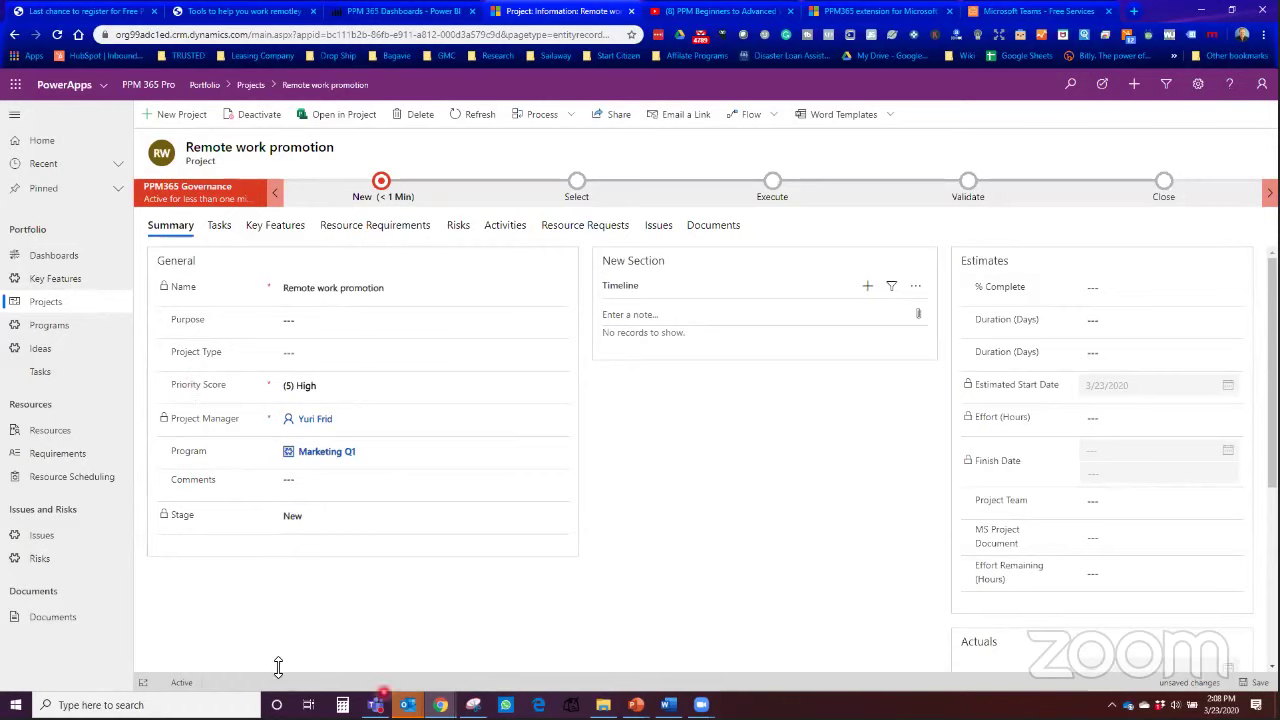
Step: Switch to Microsoft Teams, expand the Portfolio Dashboard and narrow the Portfolio Timeline's project start date to November
click(375, 705)
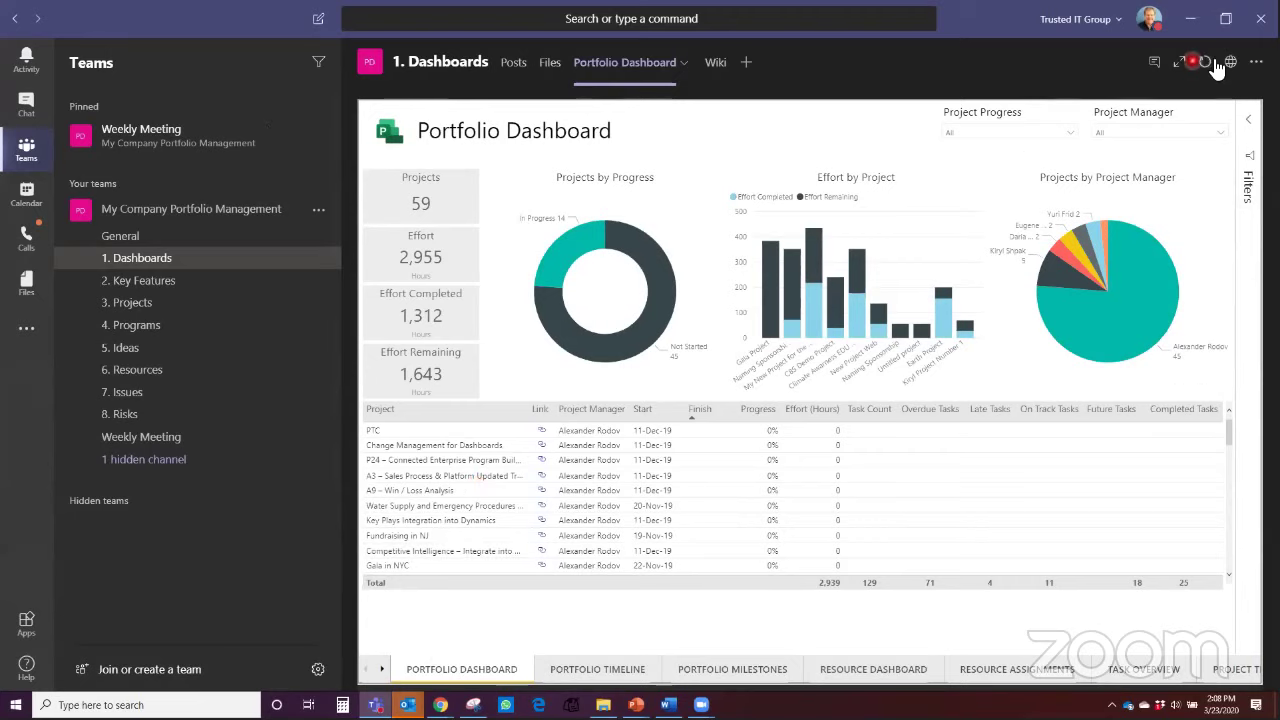
click(1180, 64)
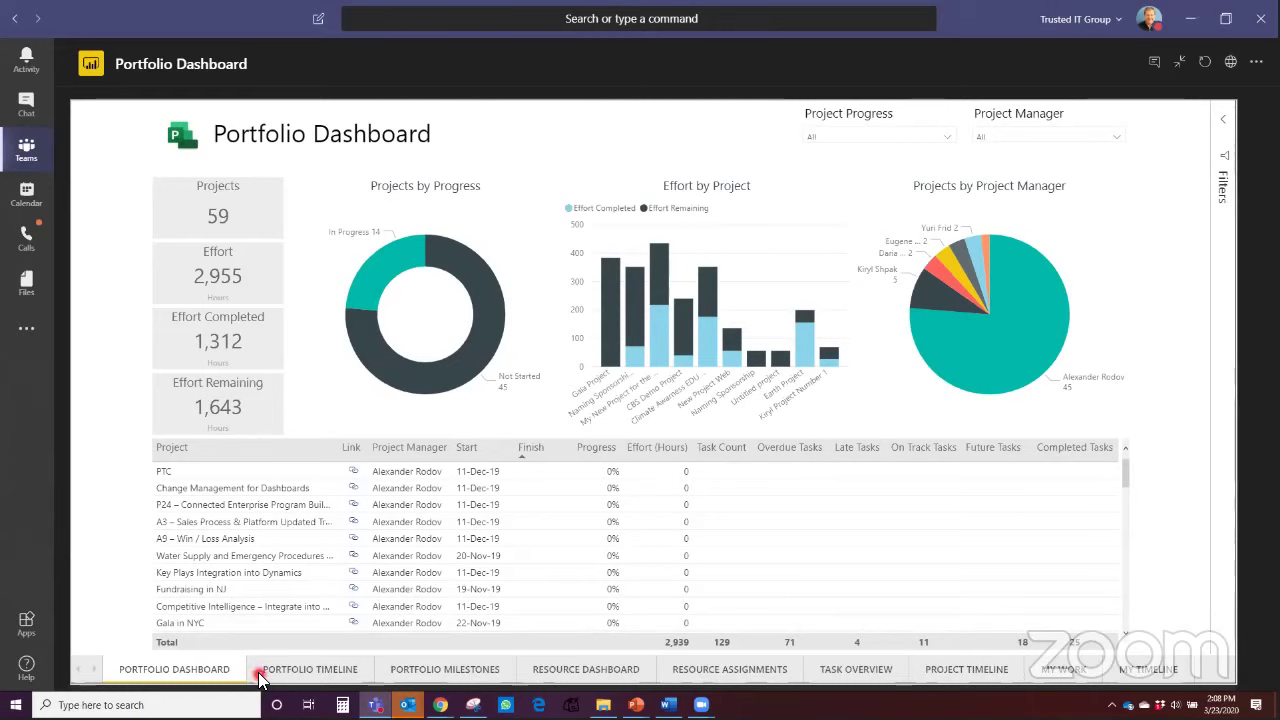
click(300, 670)
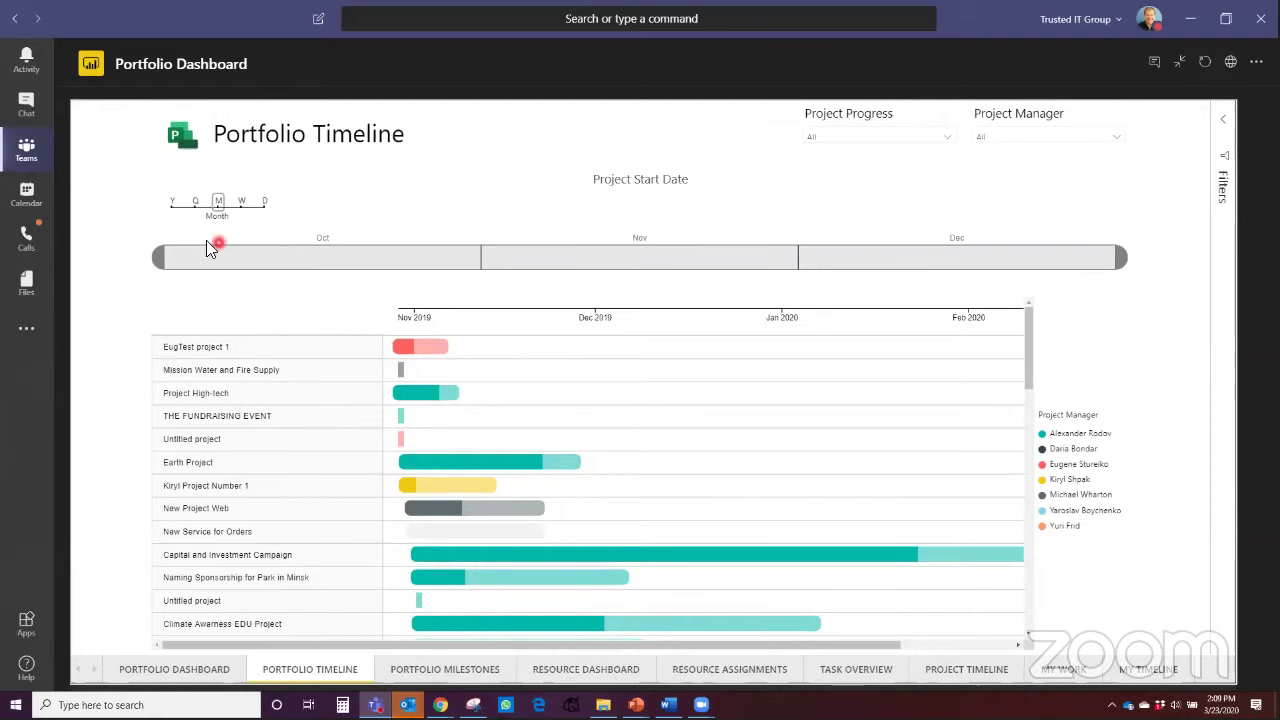
drag(162, 264, 562, 260)
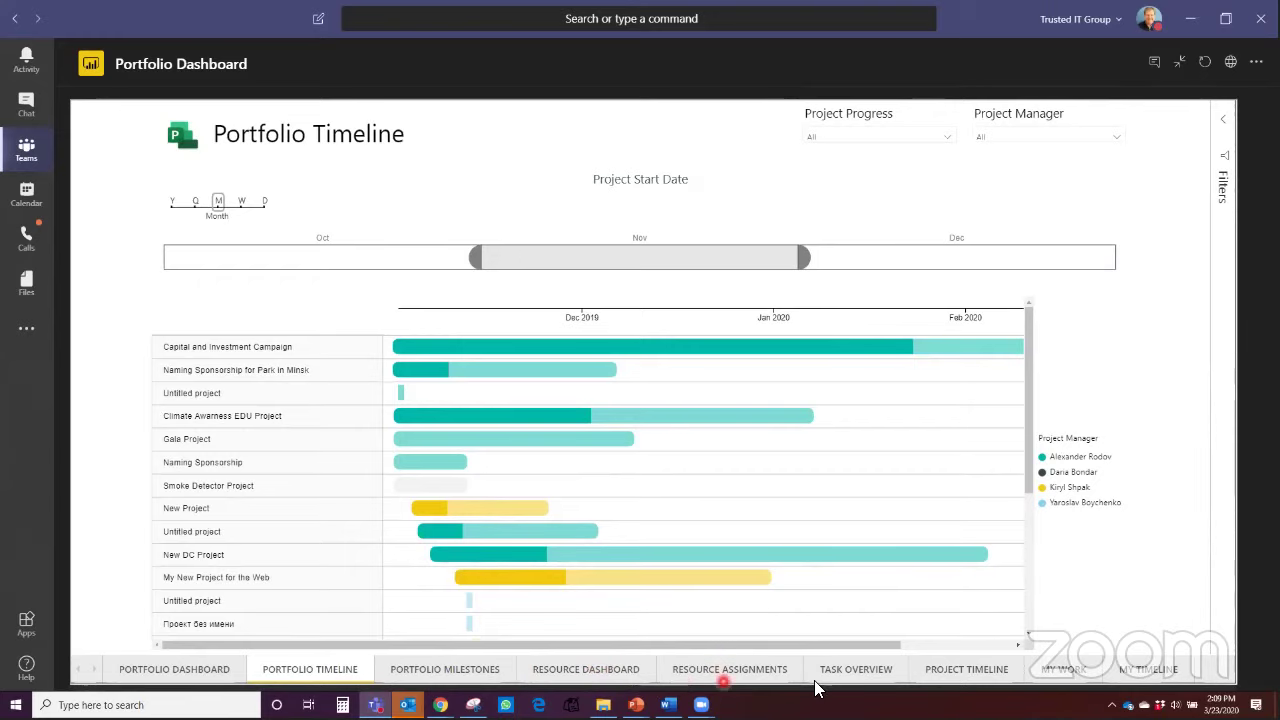
Step: Examine the Project Timeline report and its channel conversation, and return to the project in PPM 365
click(957, 672)
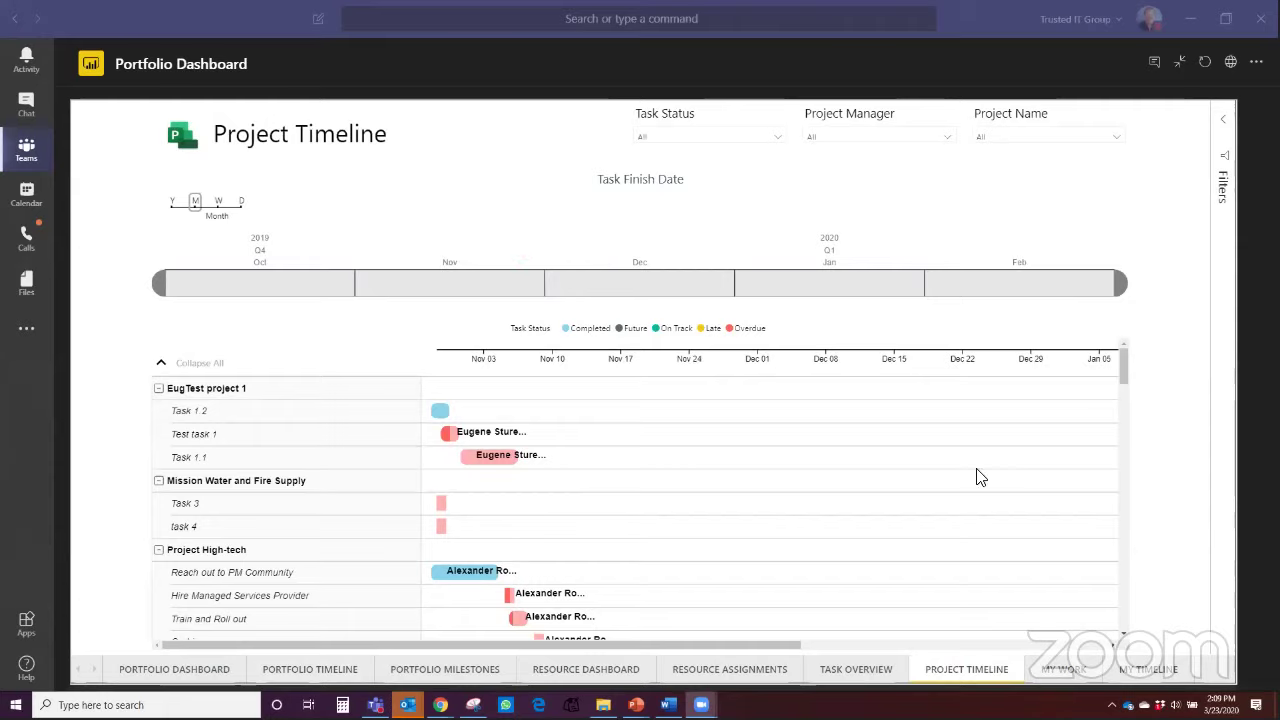
click(702, 673)
click(1153, 63)
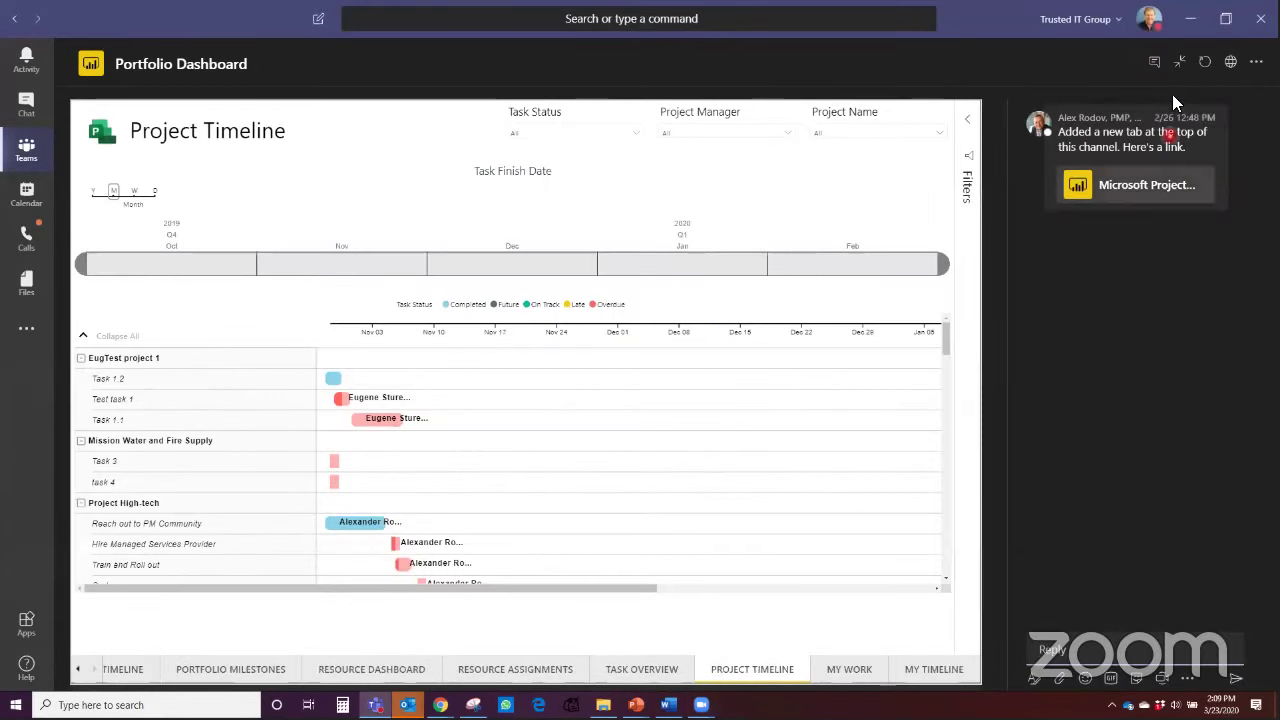
click(1153, 63)
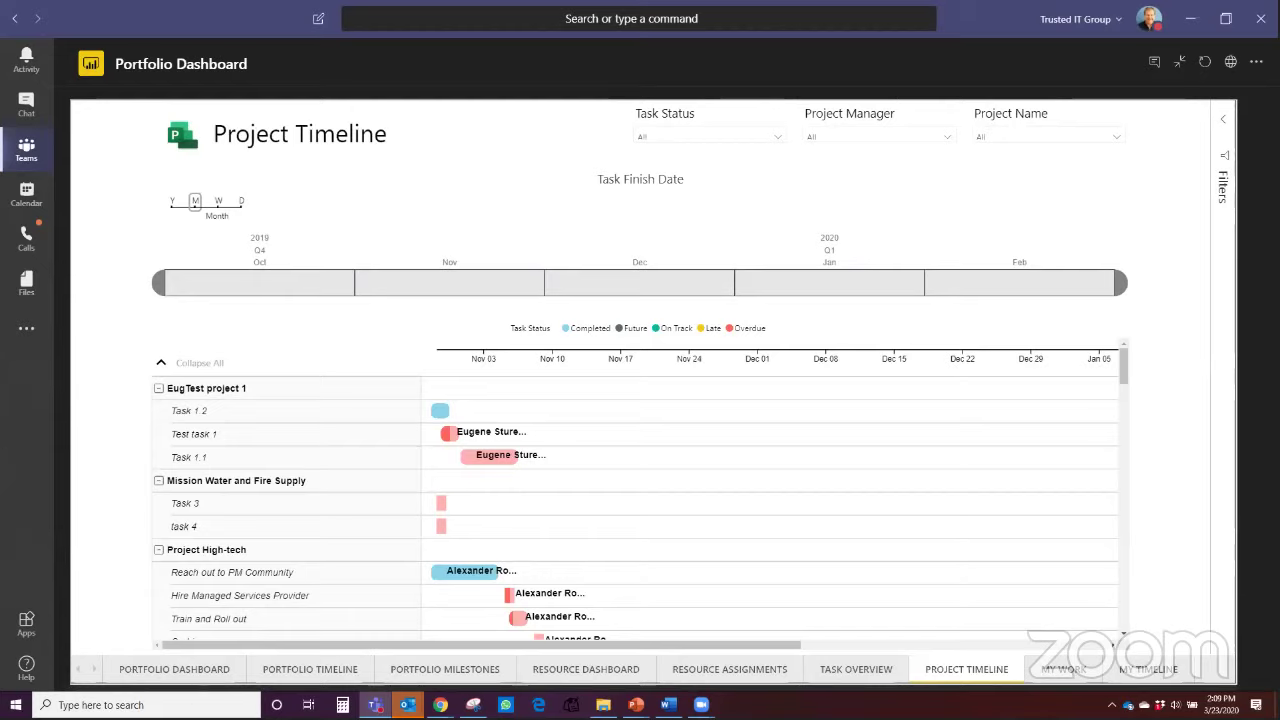
click(1190, 18)
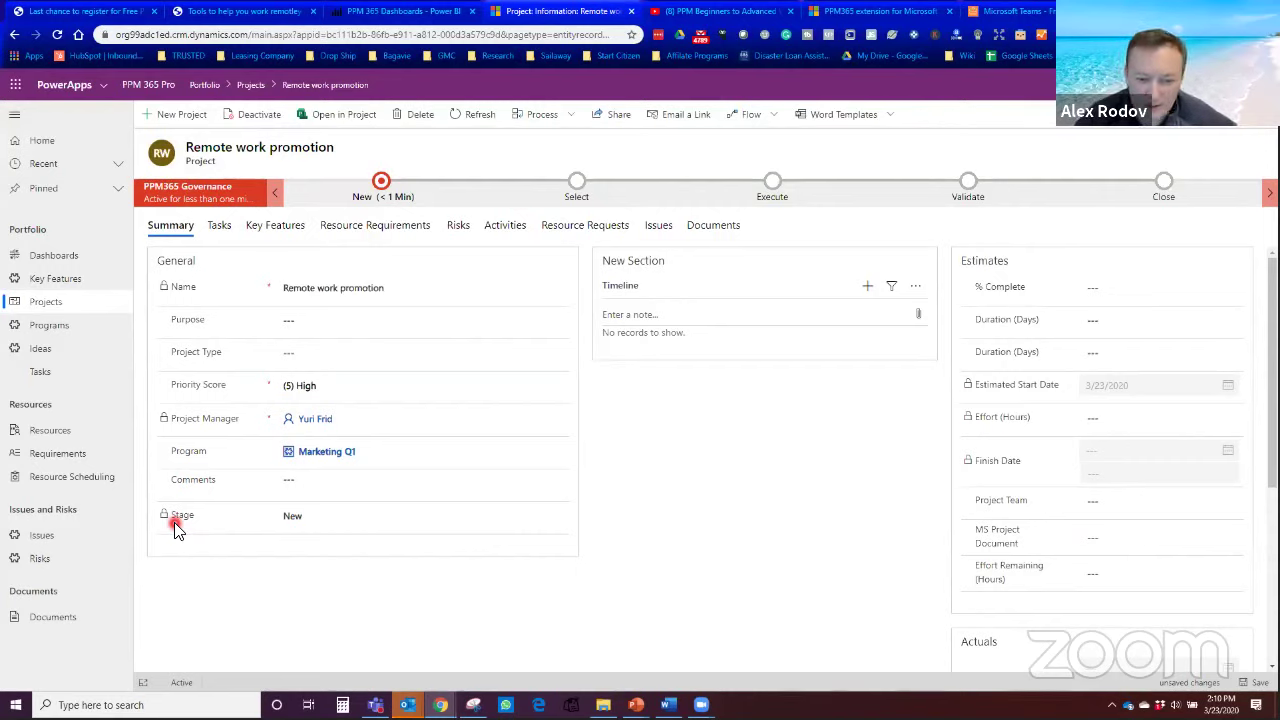
click(190, 580)
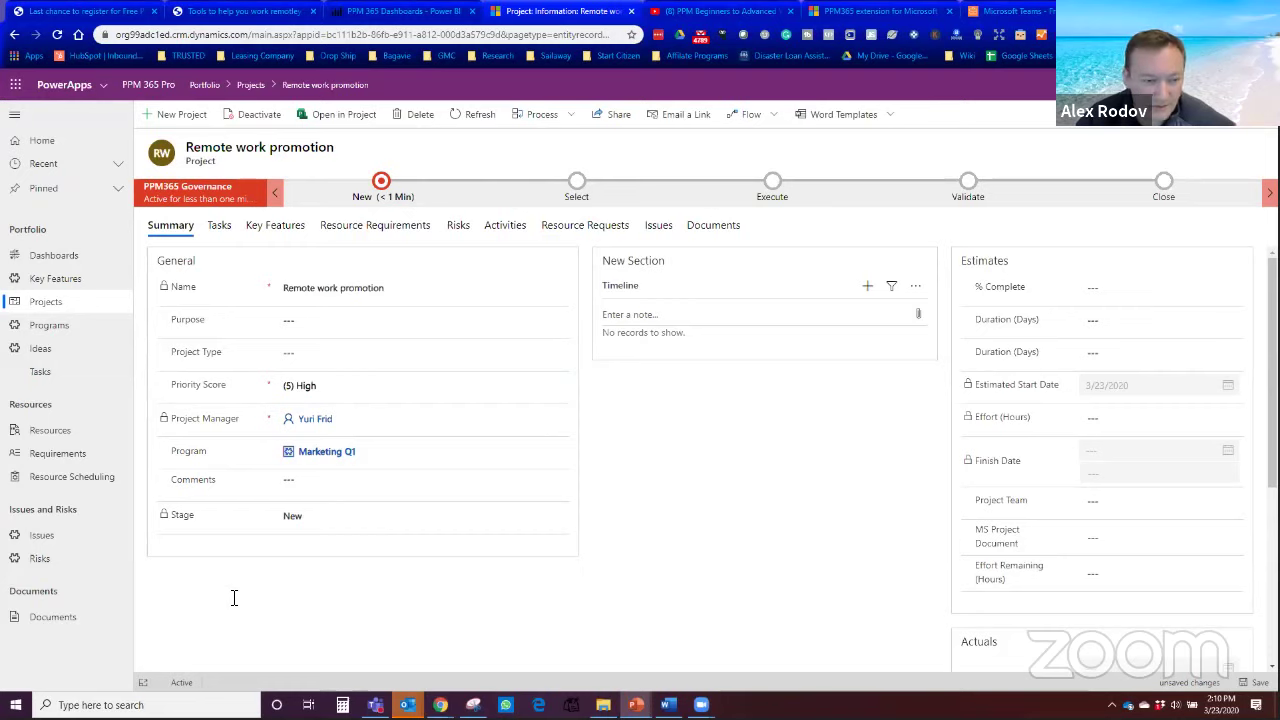
click(232, 568)
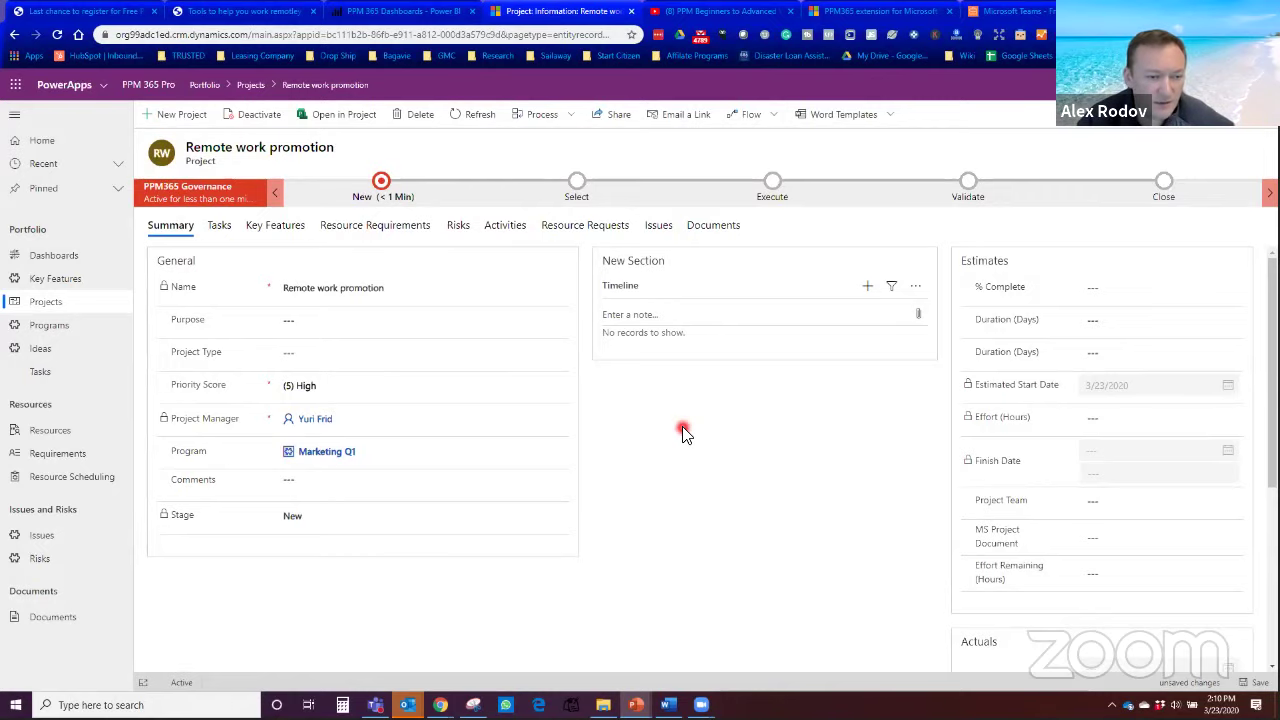
Step: Discard the project's pending changes and open the PPM 365 program from the programs list
click(47, 327)
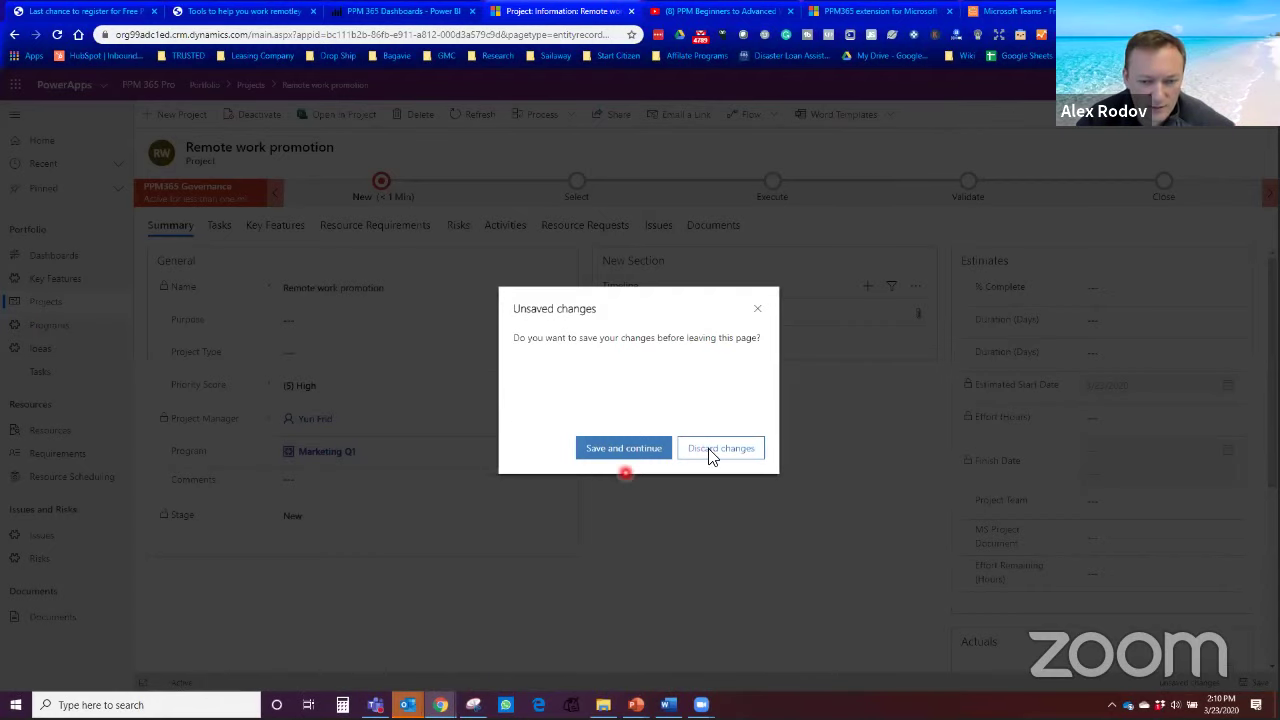
click(712, 452)
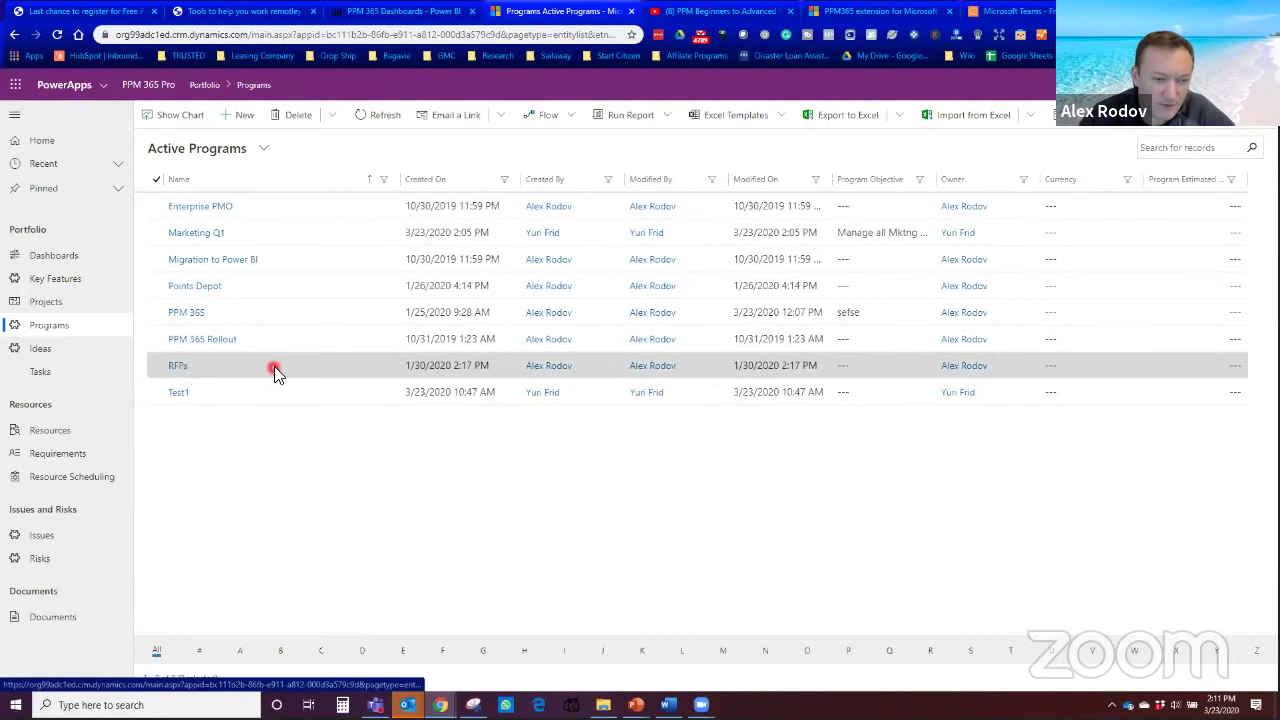
click(190, 313)
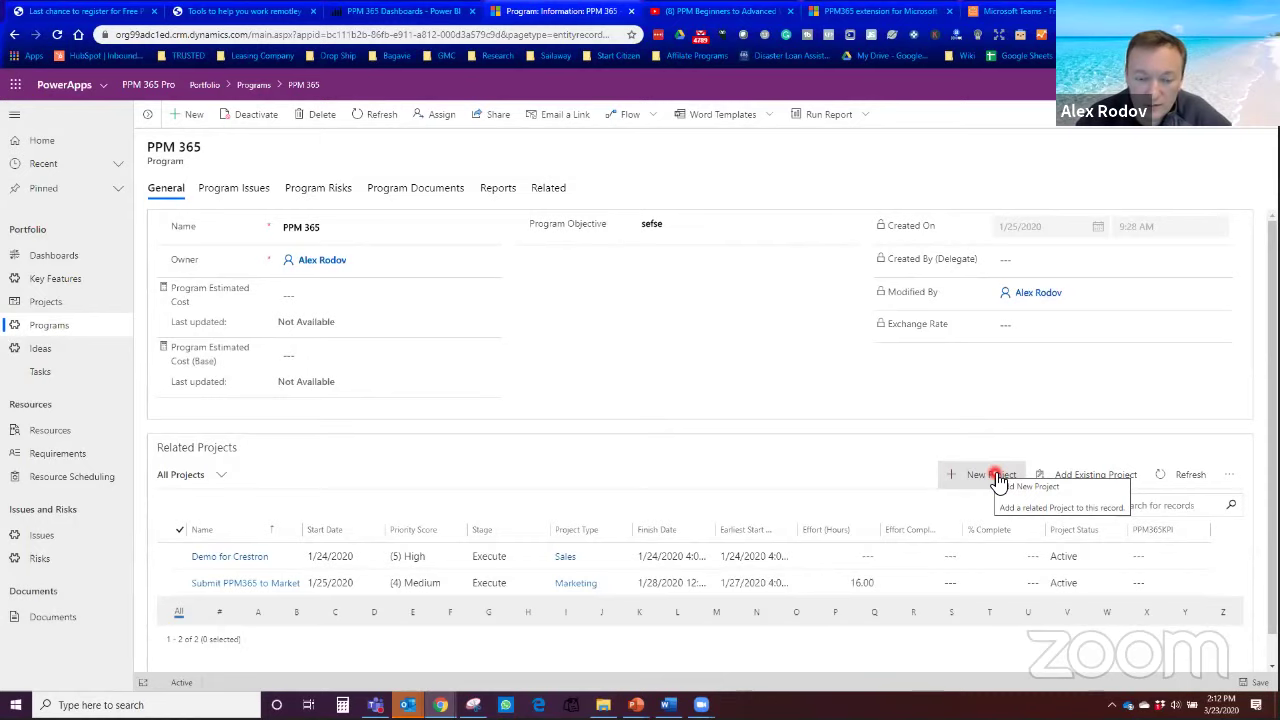
Step: Examine the existing-project lookup and the Program Objective field of the PPM 365 program without changing them
click(1082, 478)
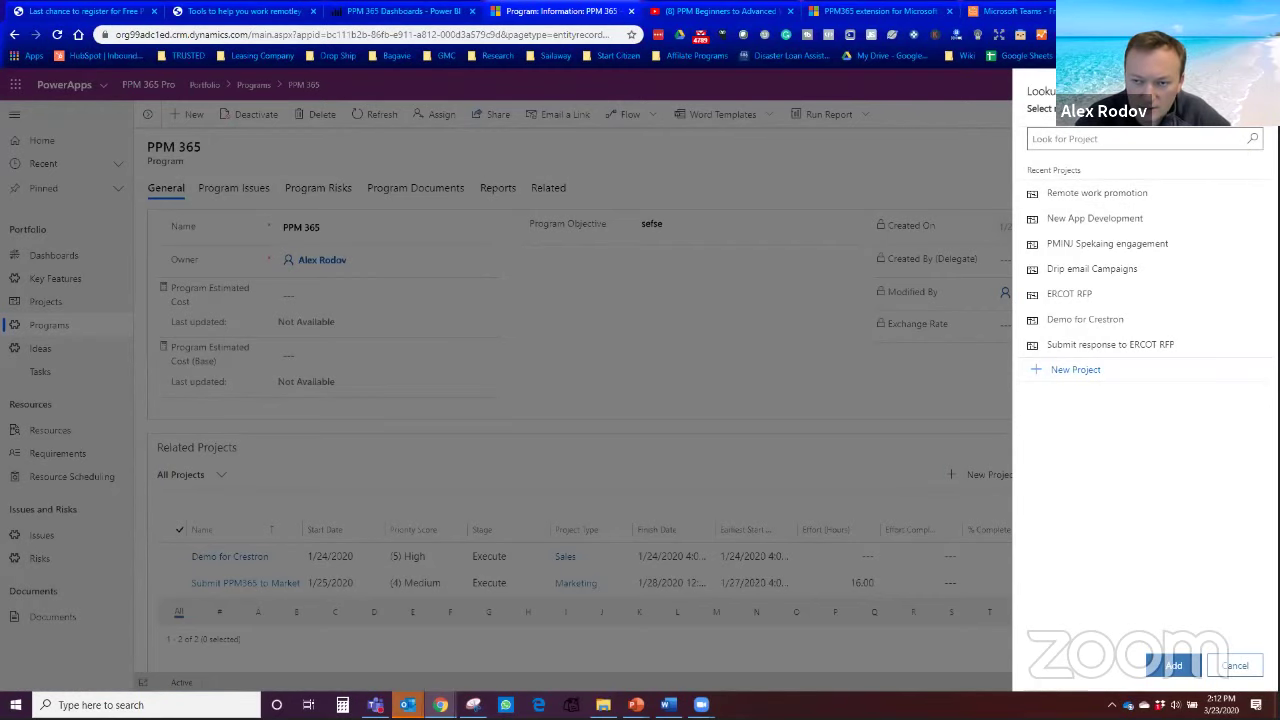
key(Escape)
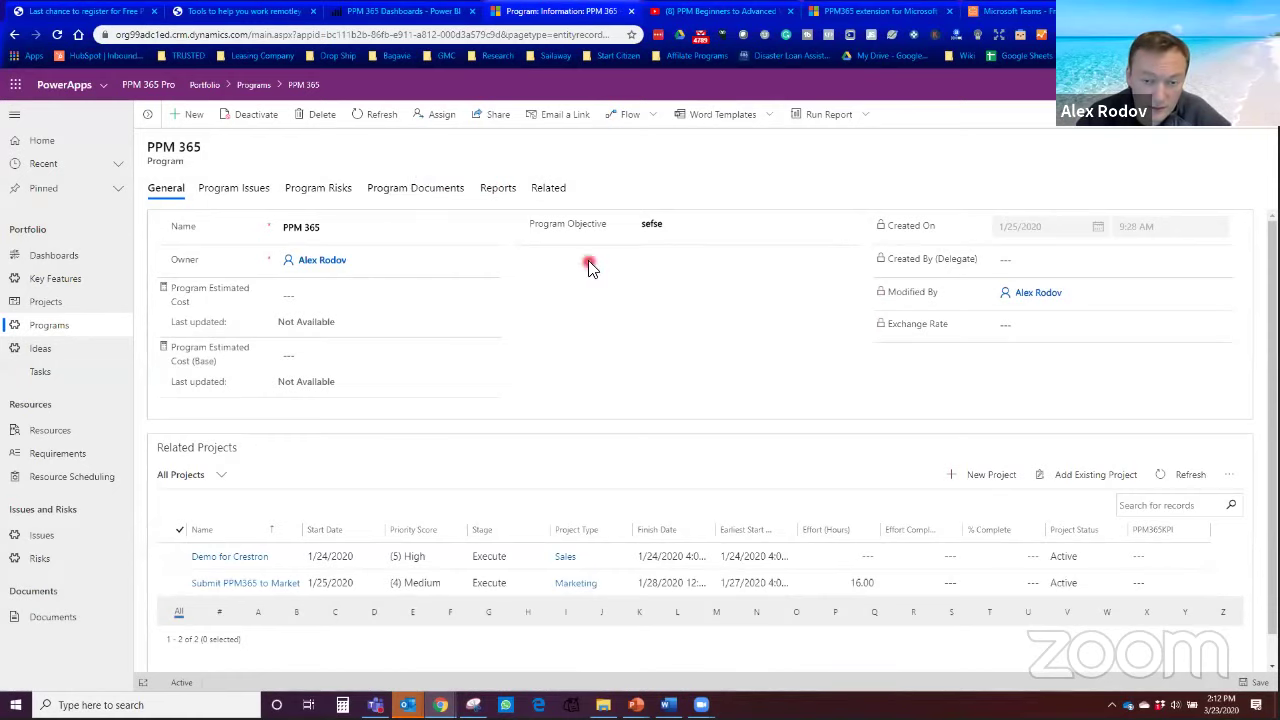
click(679, 227)
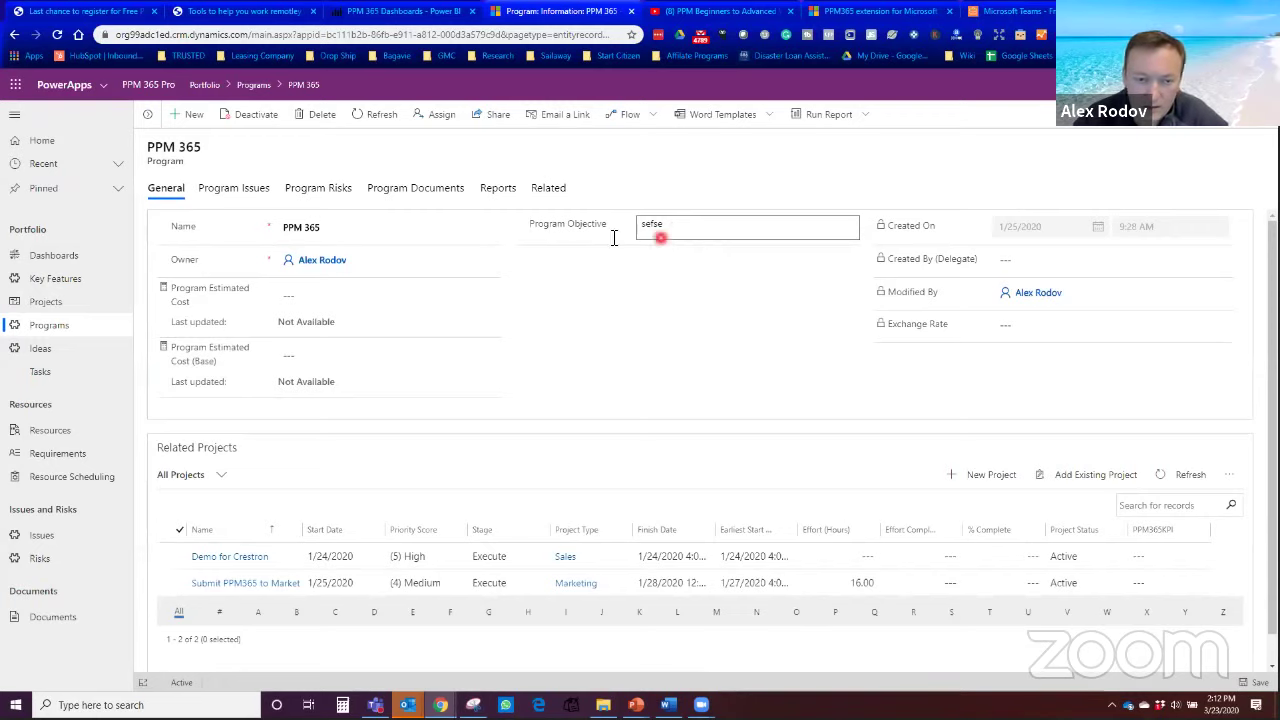
click(680, 225)
click(610, 270)
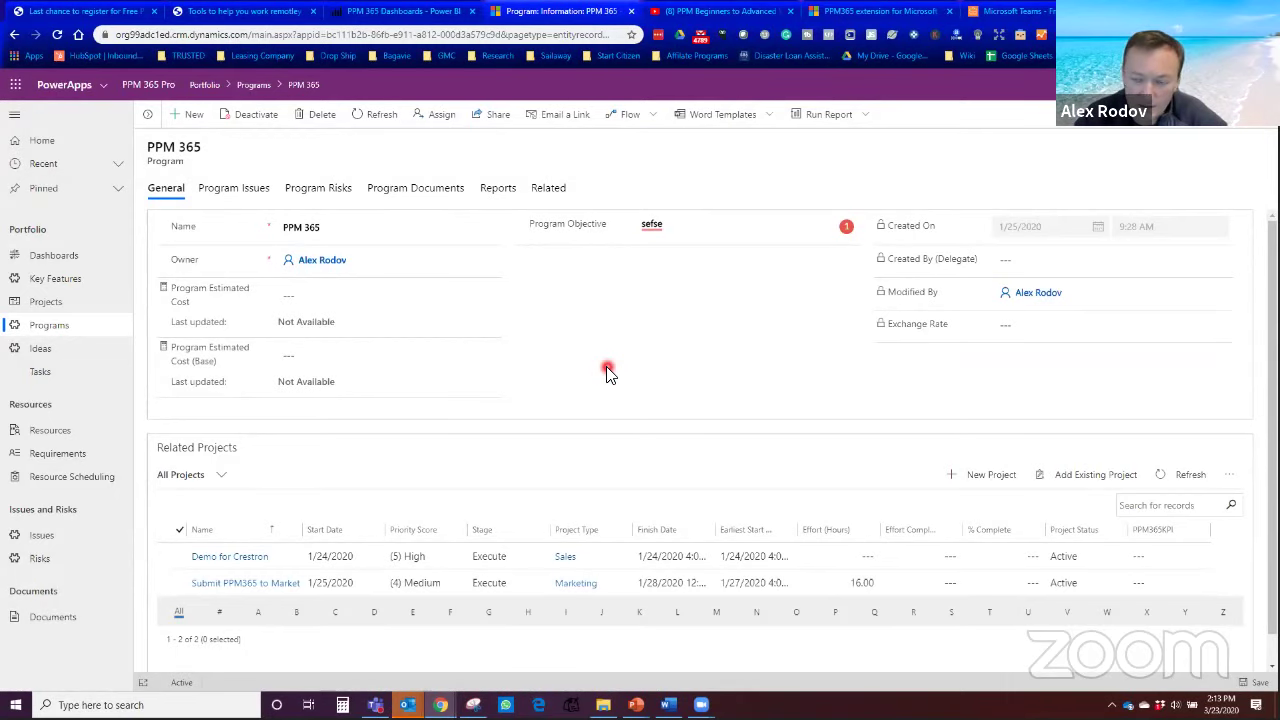
Step: Add a new issue named "Health Issues and so on" to the PPM 365 program's issues, saving and closing it
click(234, 190)
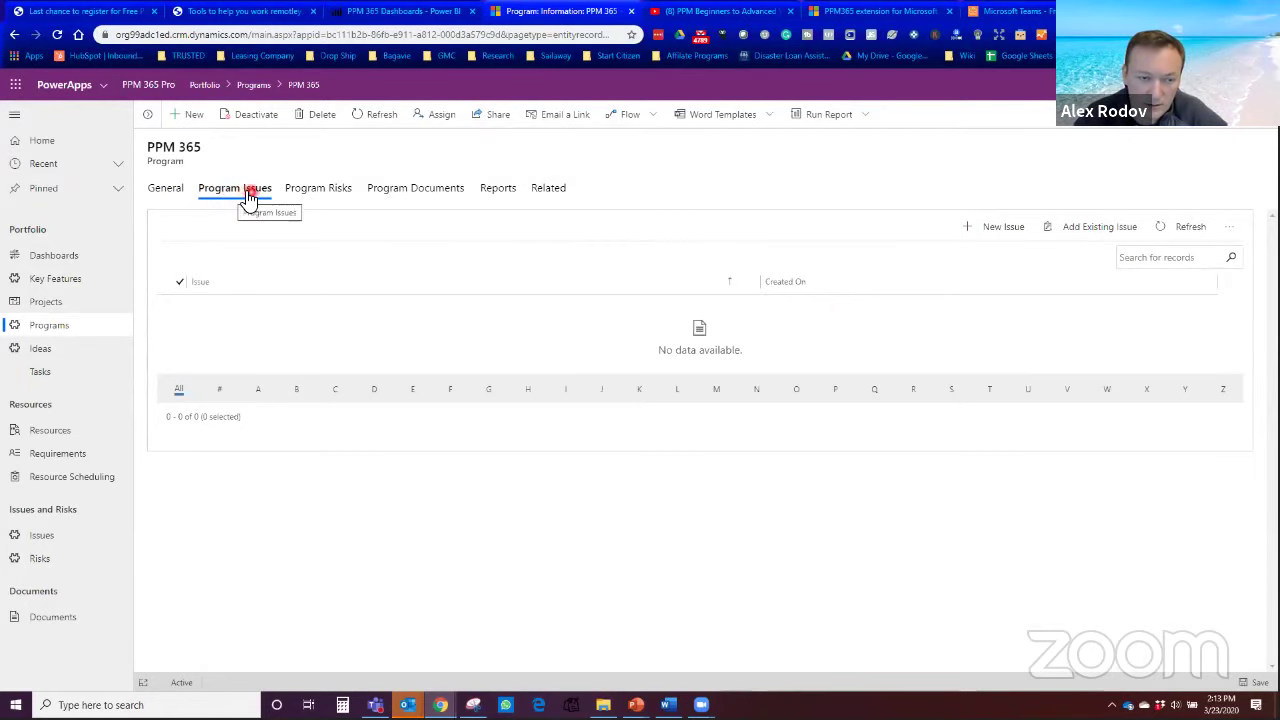
click(992, 231)
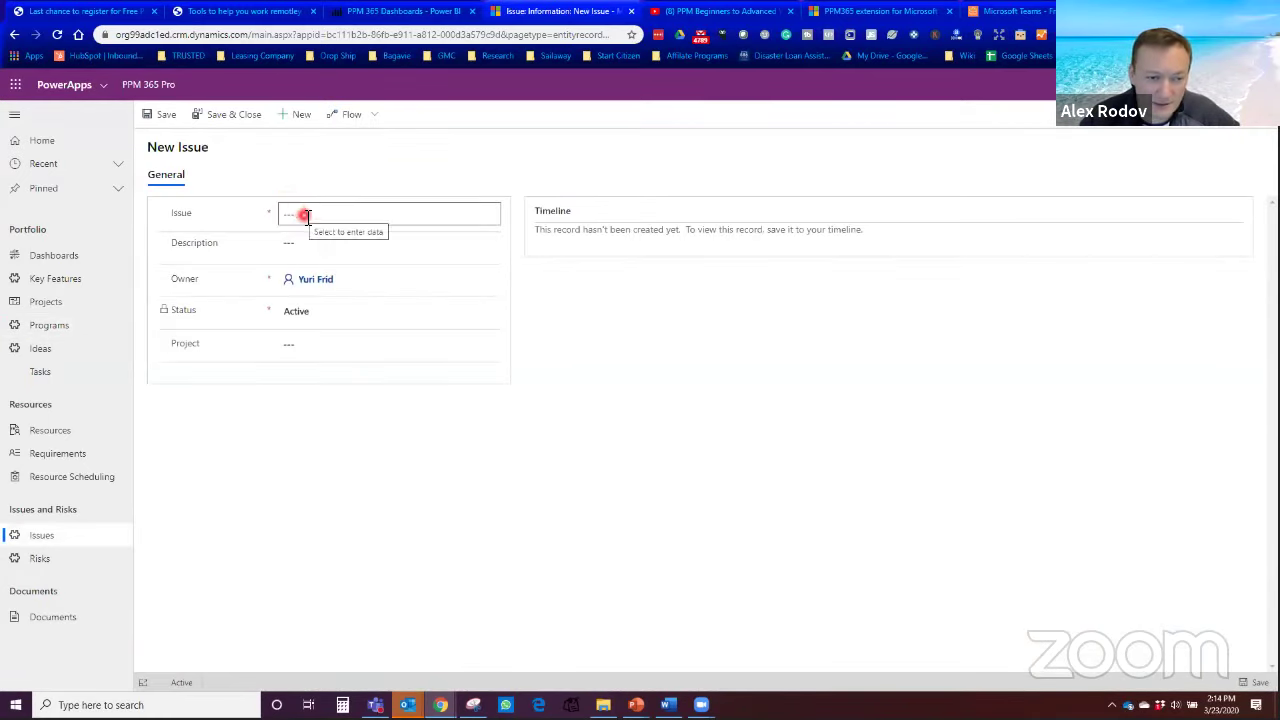
click(305, 216)
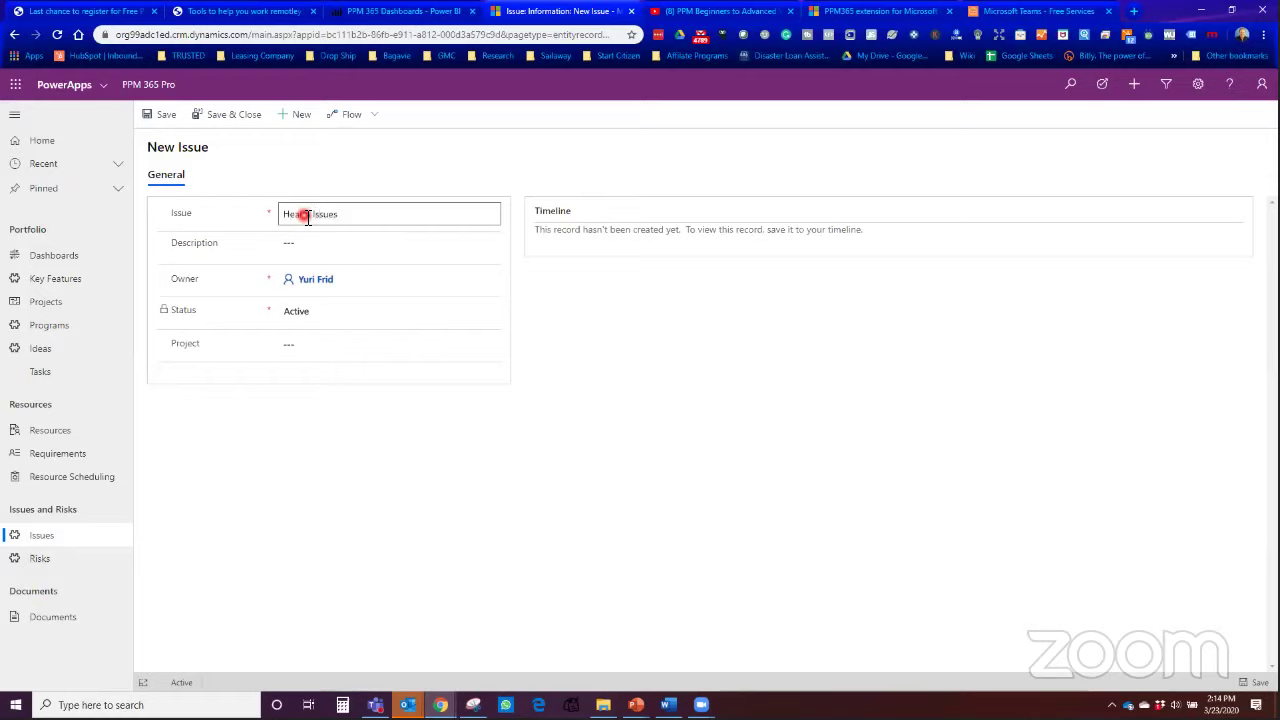
text(and so on)
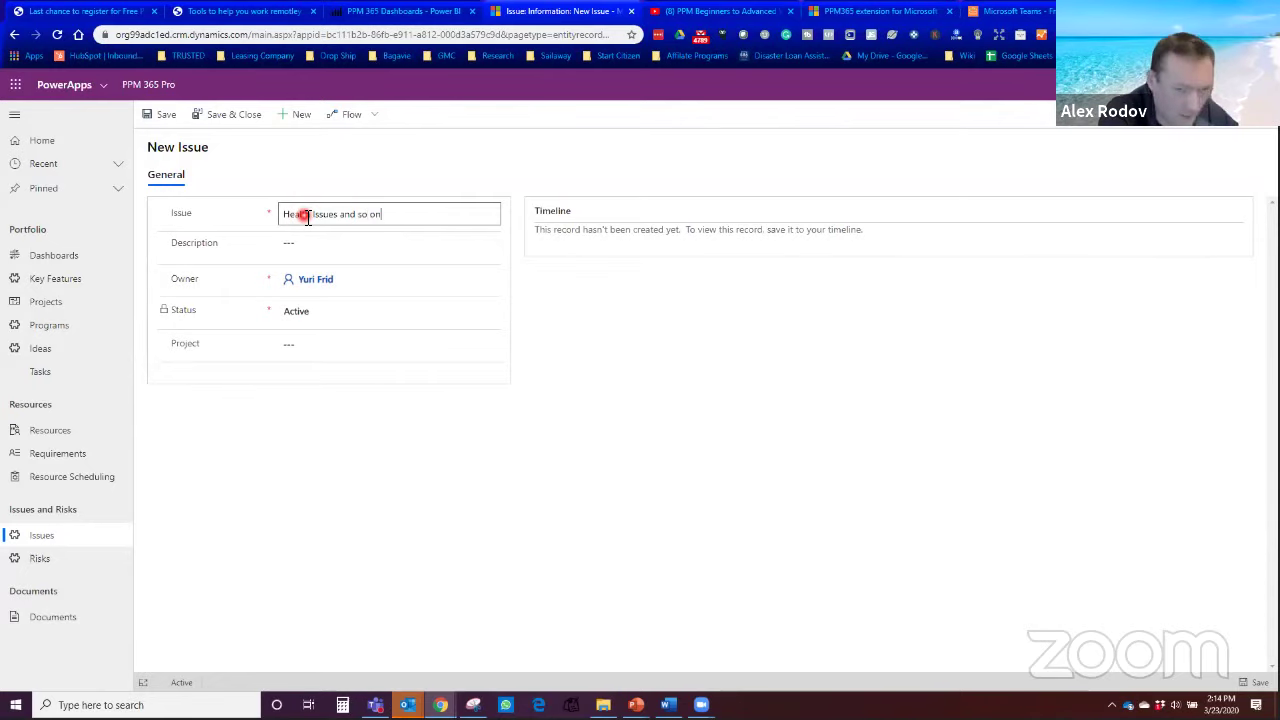
click(227, 117)
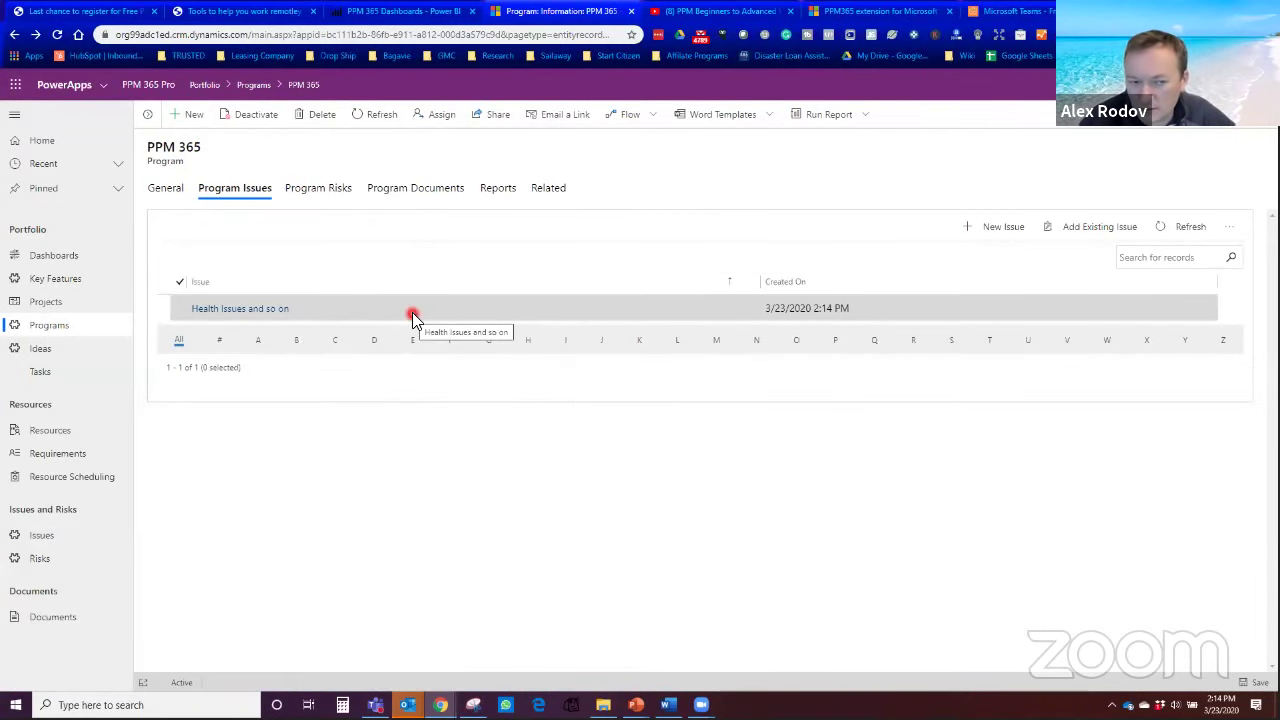
Step: Start a new issue under the PPM 365 program's issues and name it "Market Condisiton Issue"
click(1010, 228)
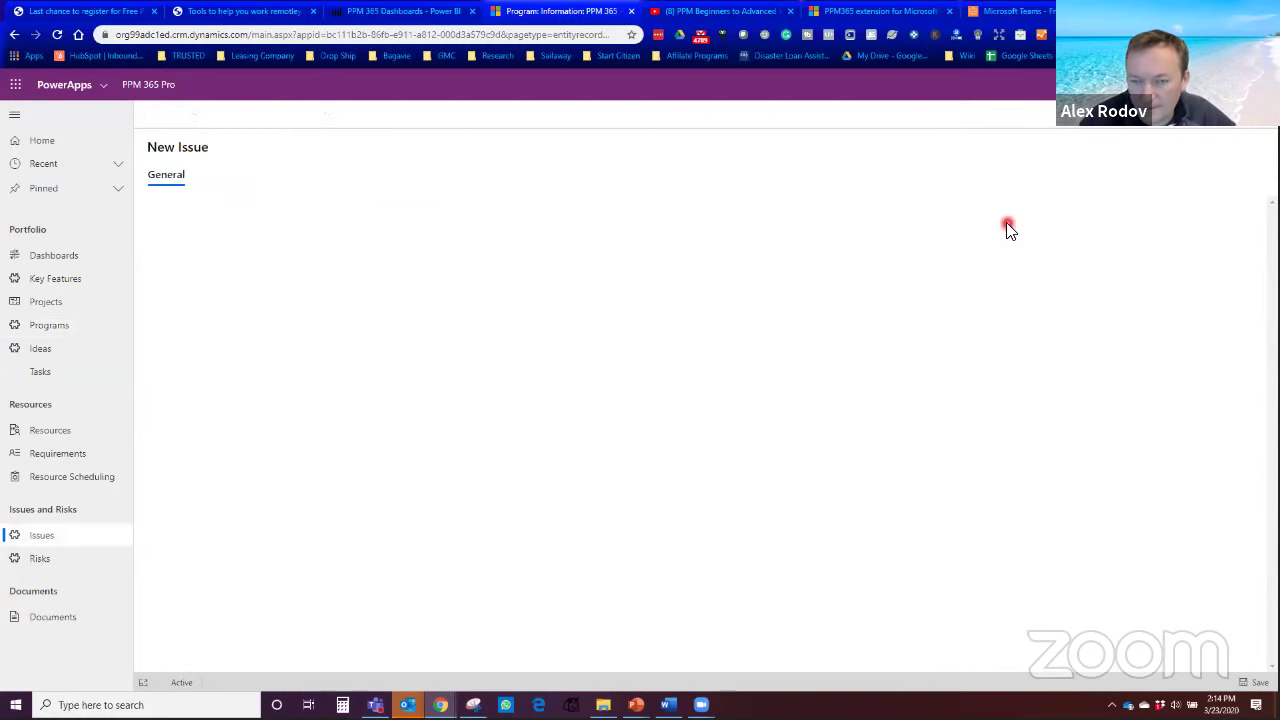
click(367, 214)
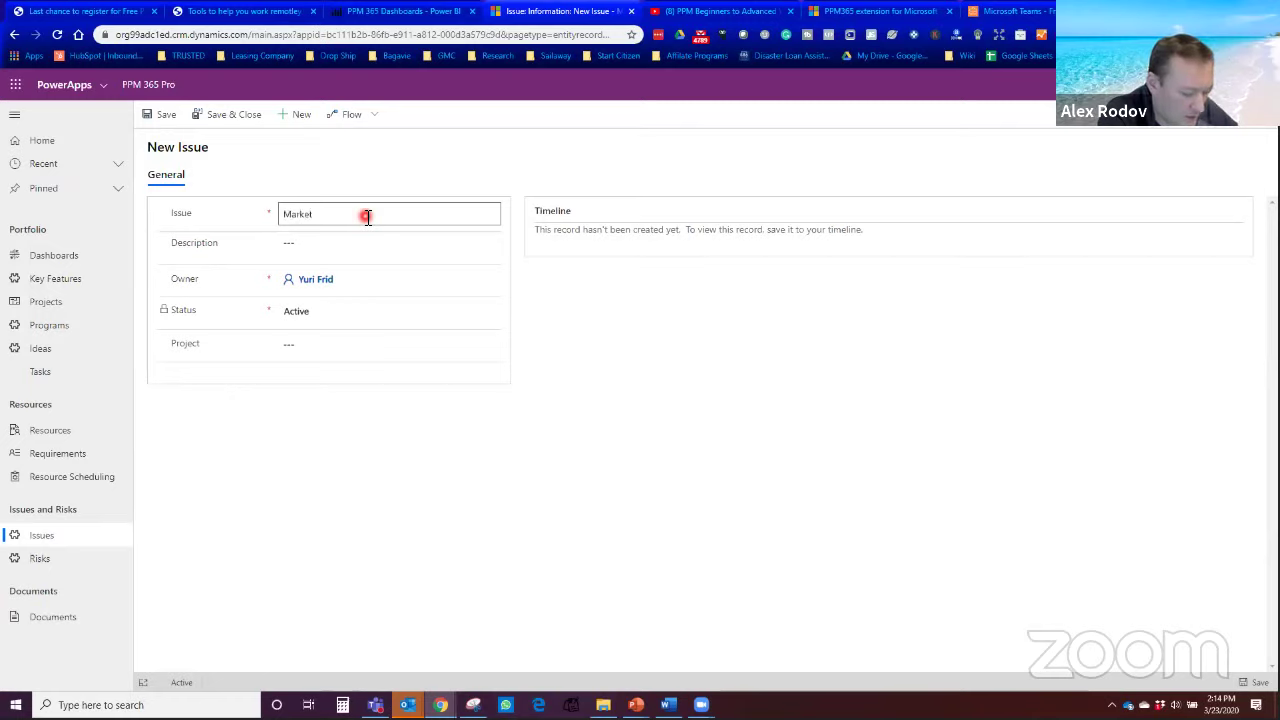
text(Market Condi)
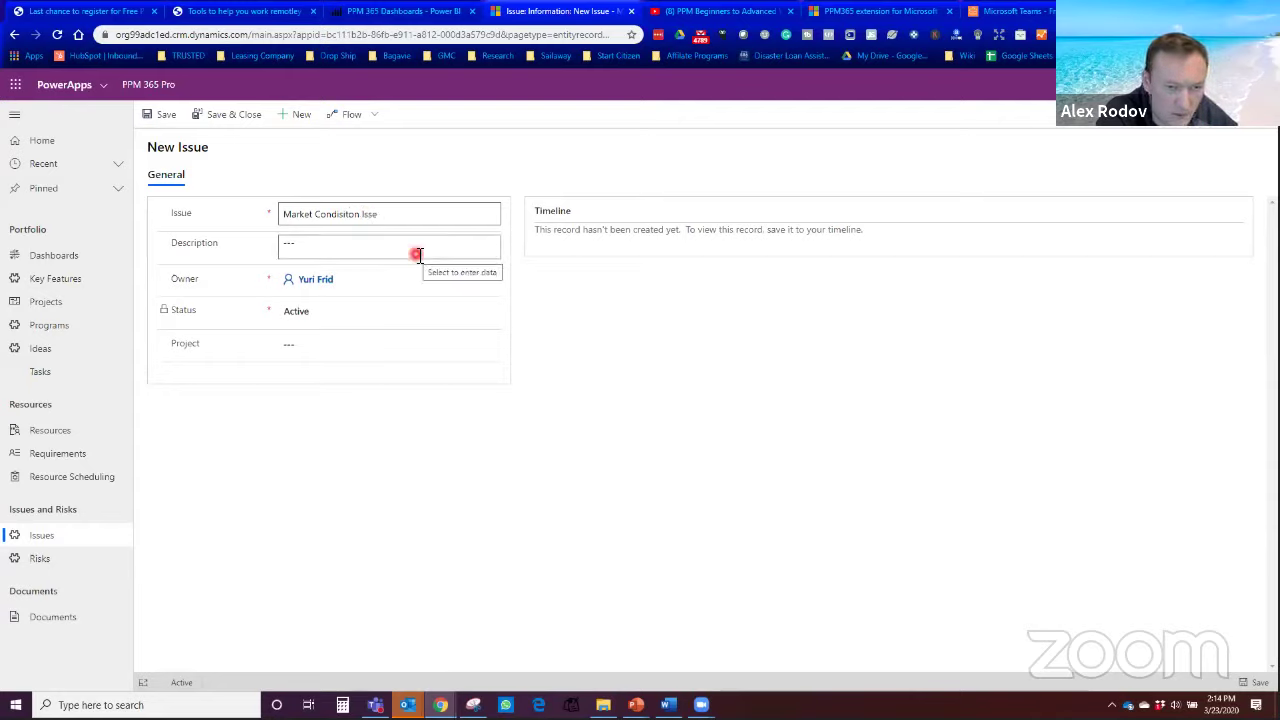
text(siton Isse)
key(BackSpace)
text(u)
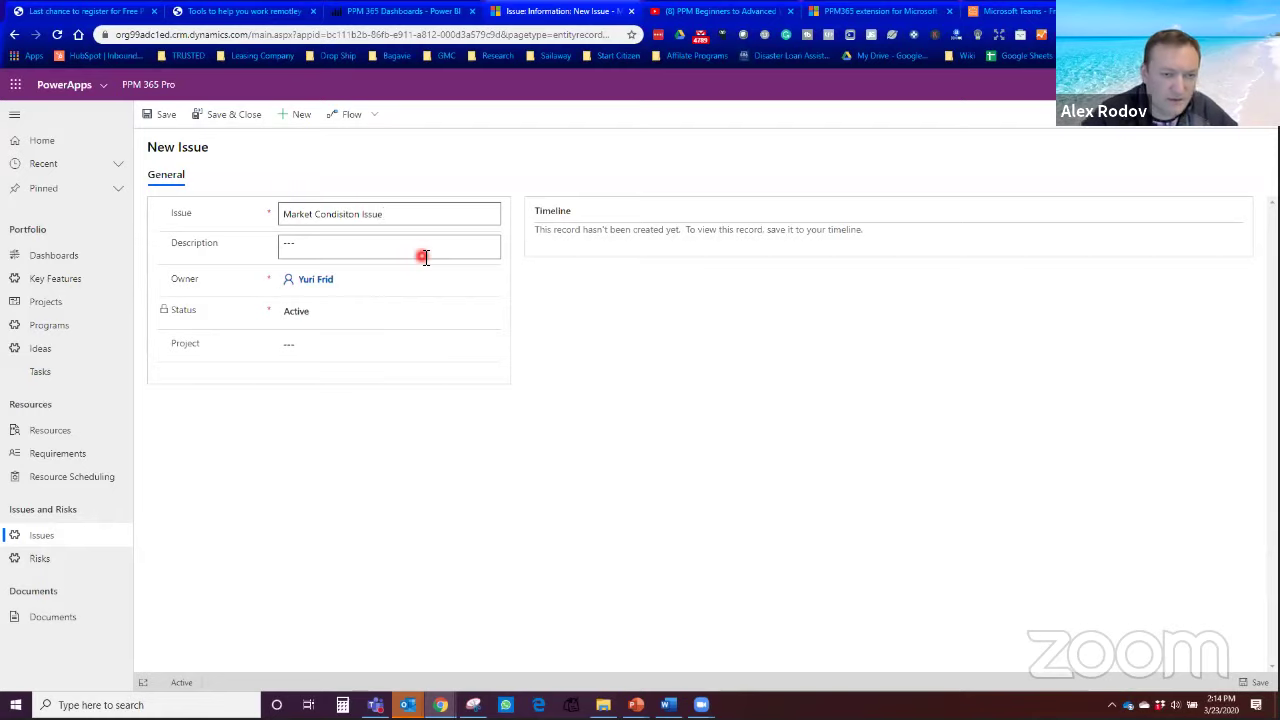
Step: Check the new issue's project lookup, leave the description and project empty, and save the issue
click(371, 249)
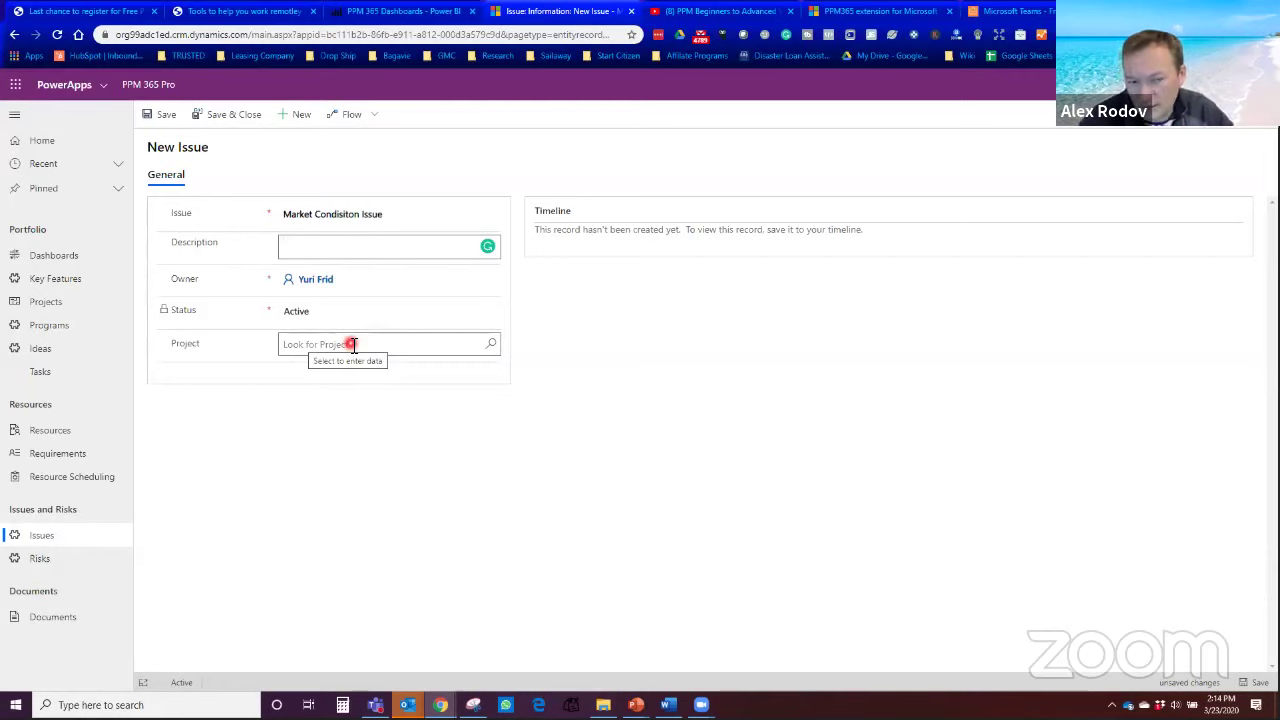
click(491, 345)
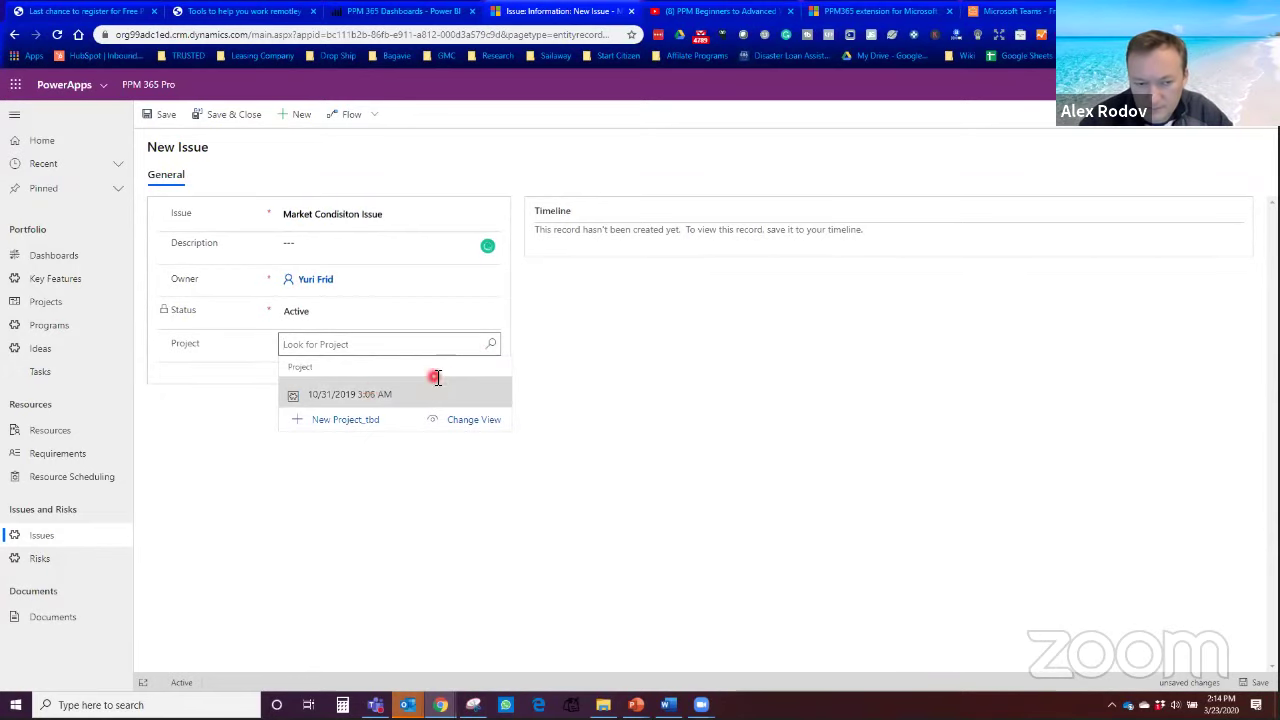
click(491, 346)
click(491, 346)
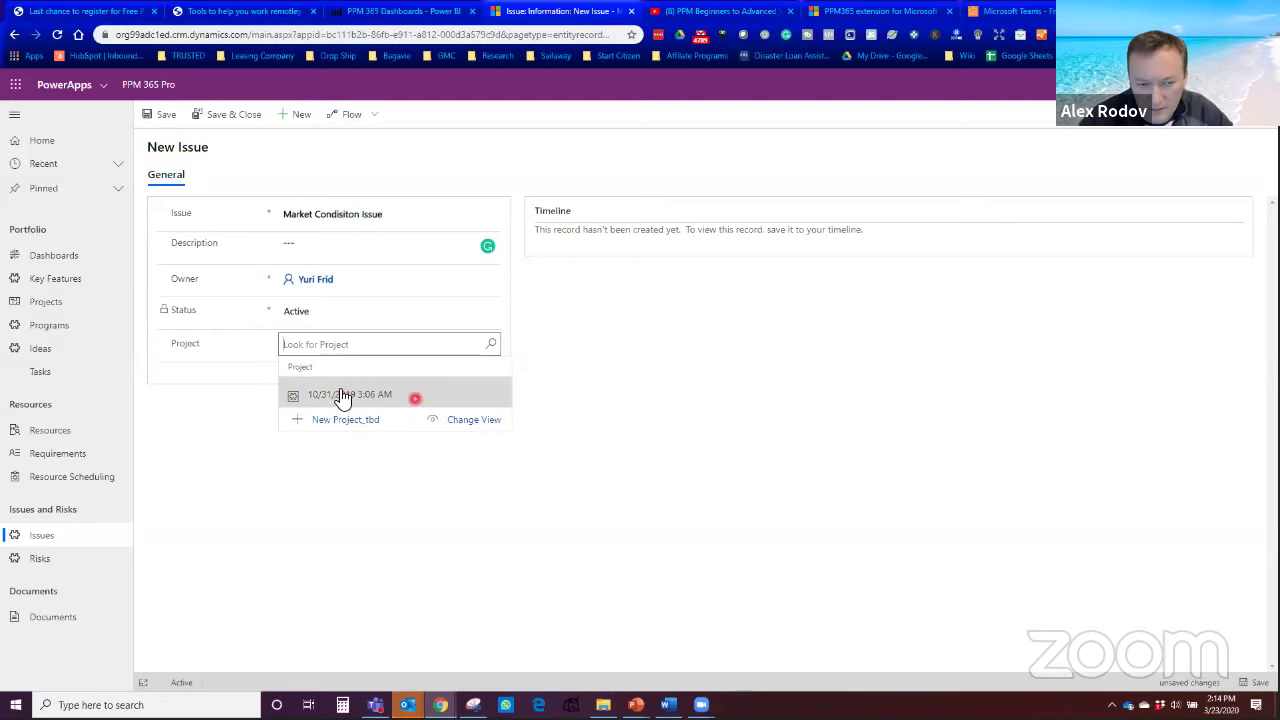
click(523, 343)
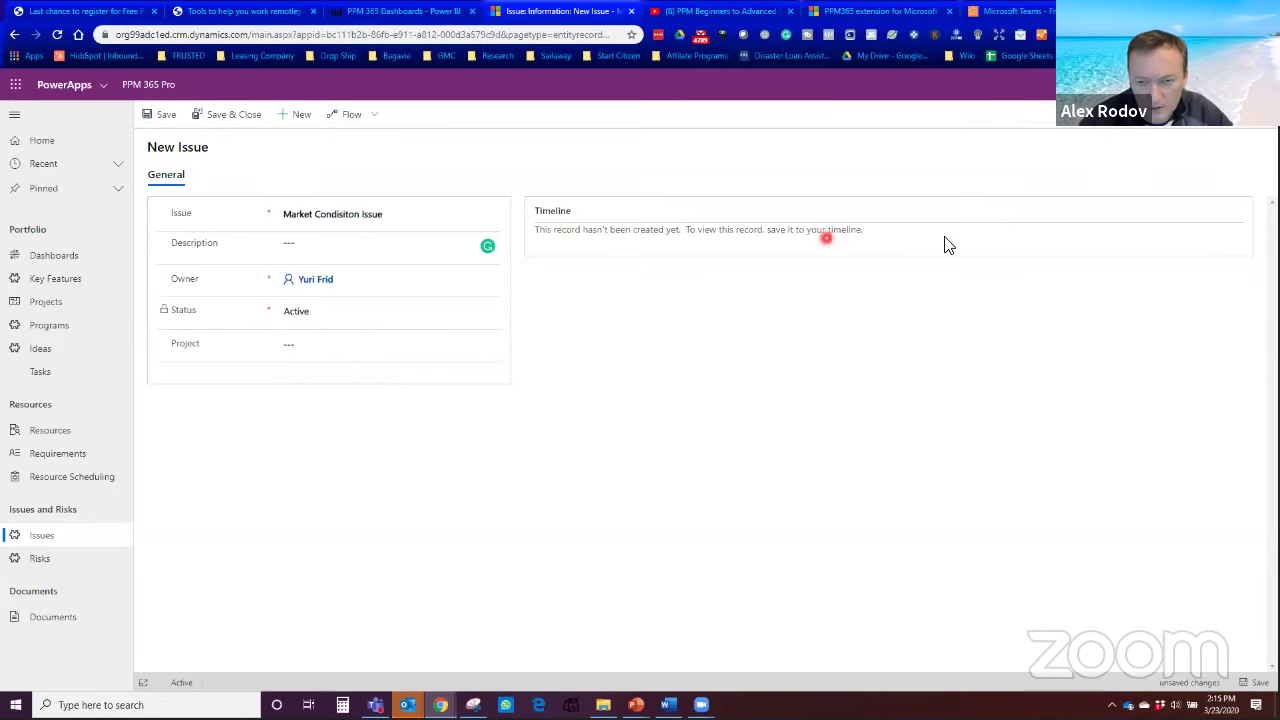
click(157, 118)
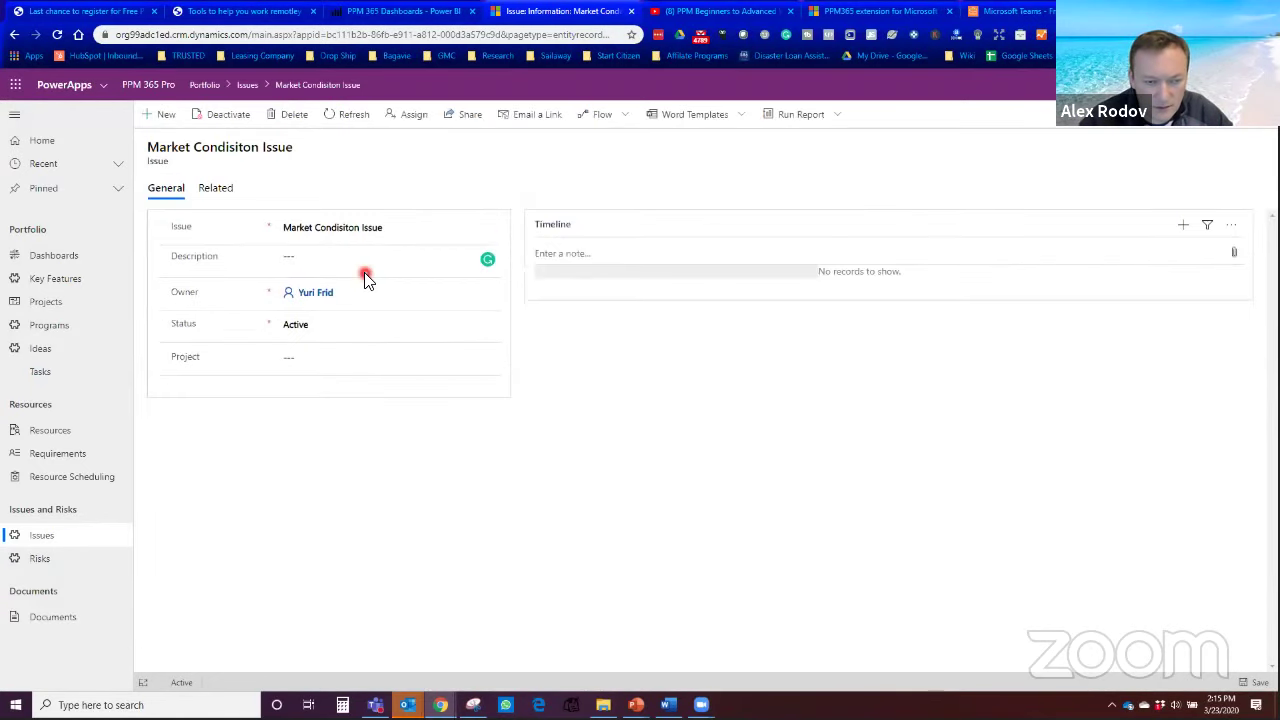
Step: Examine the saved issue's project lookup, available timeline activity types and related record types without changing anything
click(491, 358)
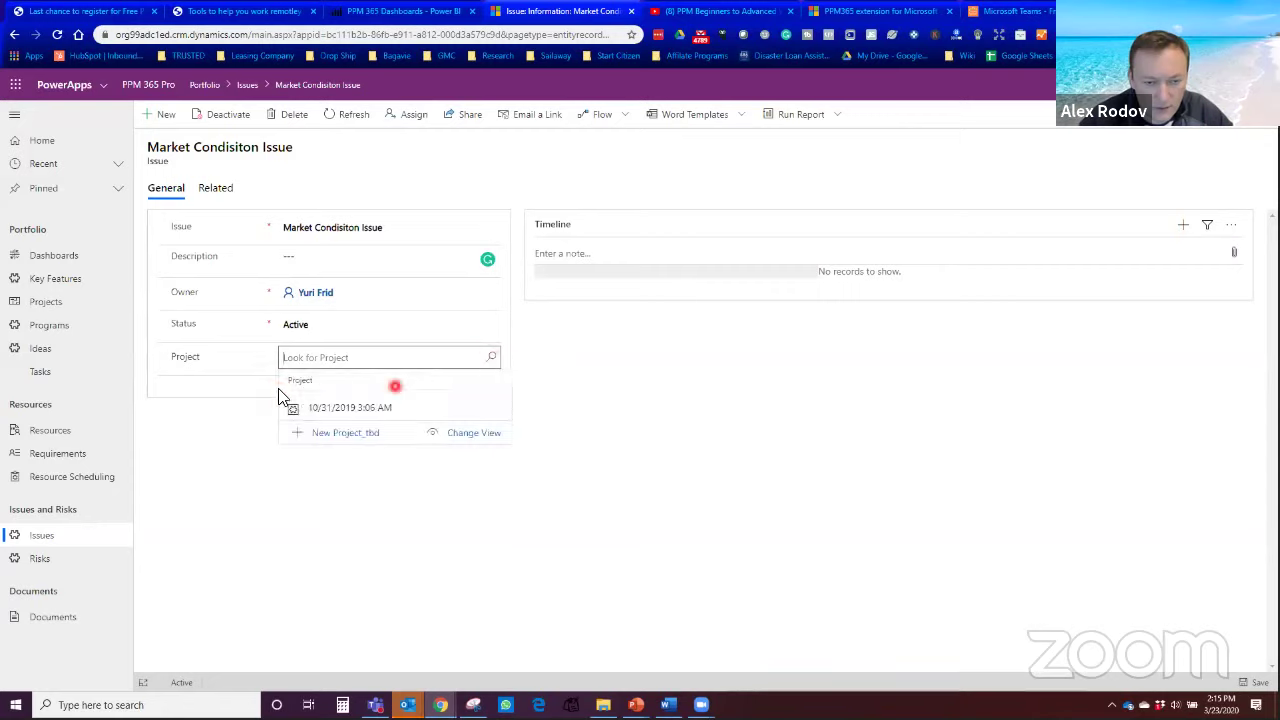
click(1183, 225)
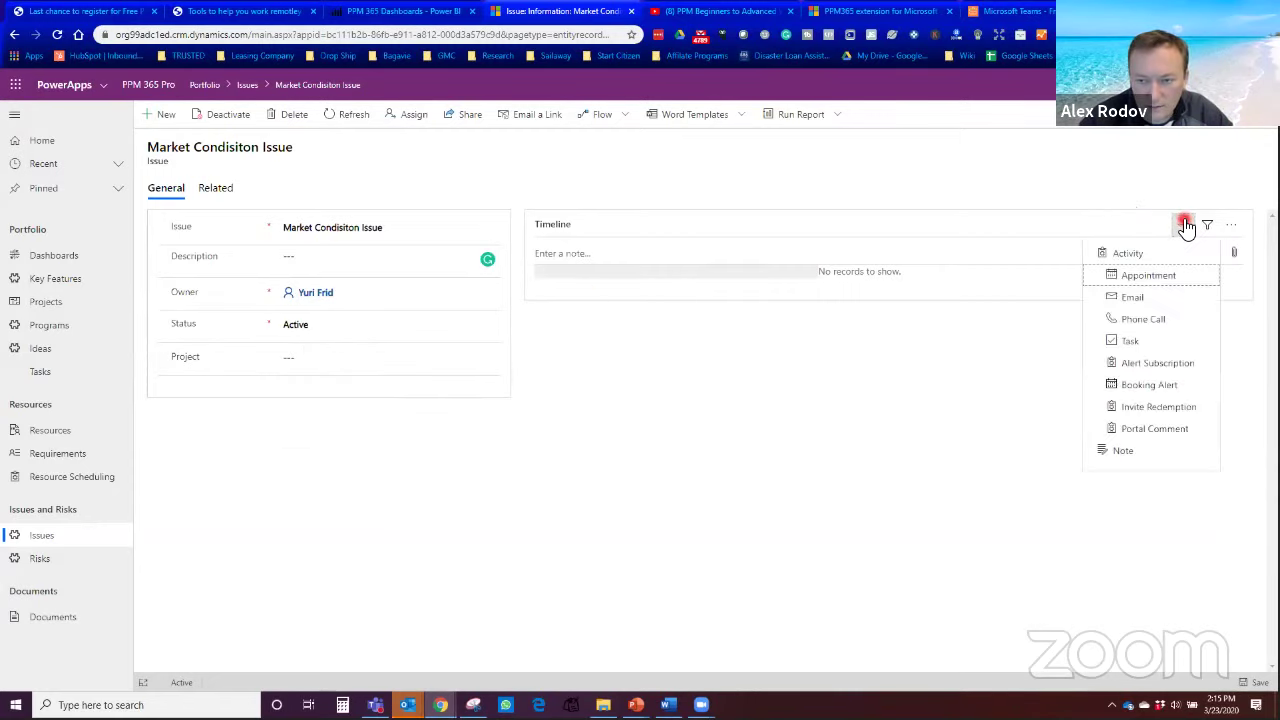
click(692, 244)
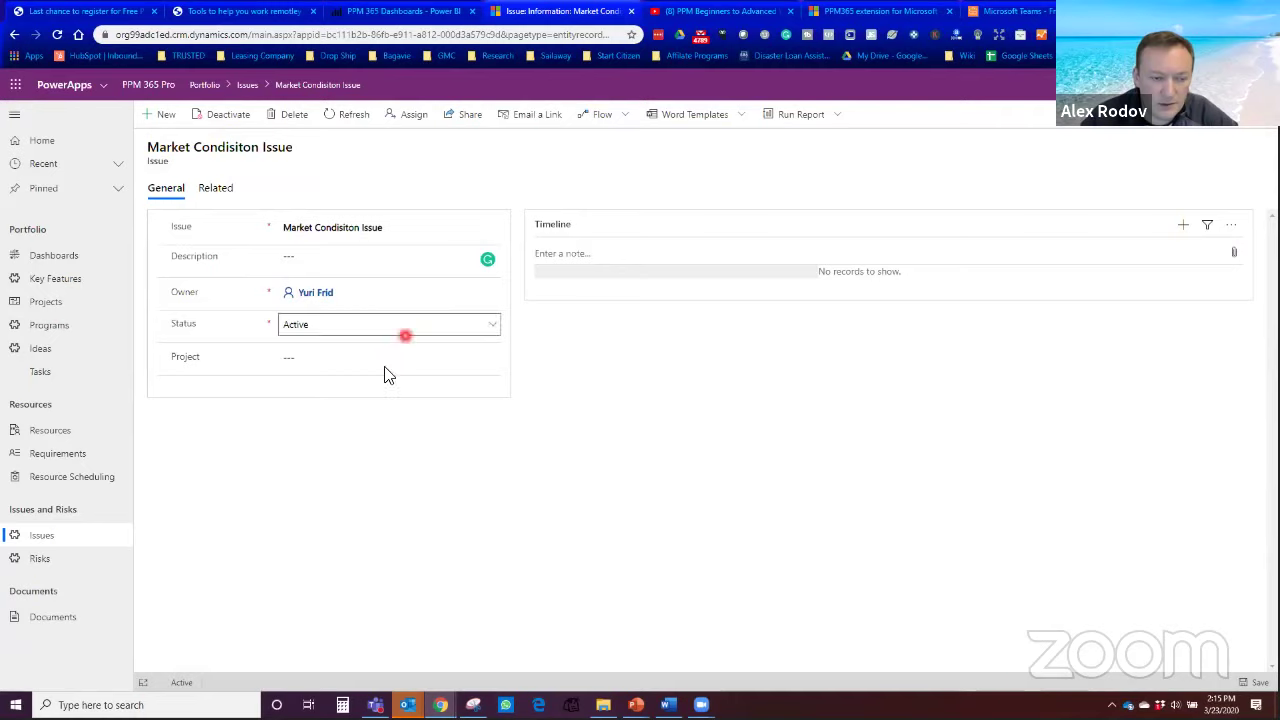
click(217, 190)
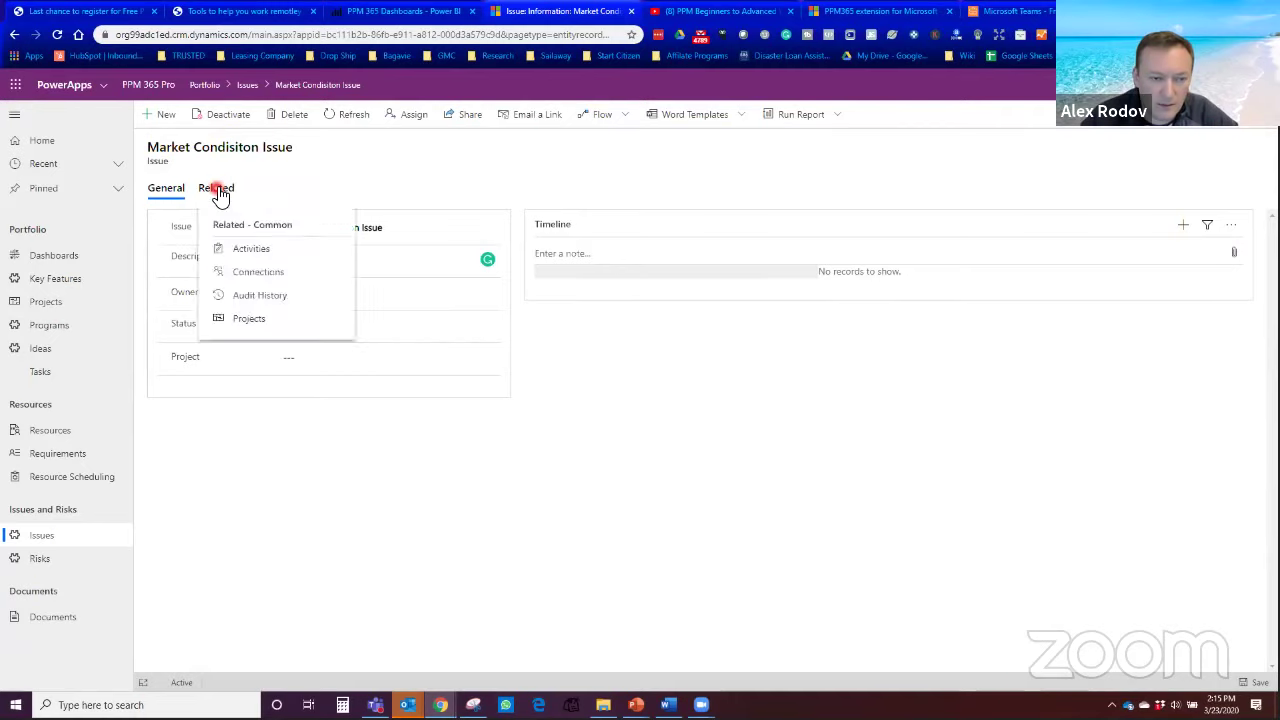
click(442, 164)
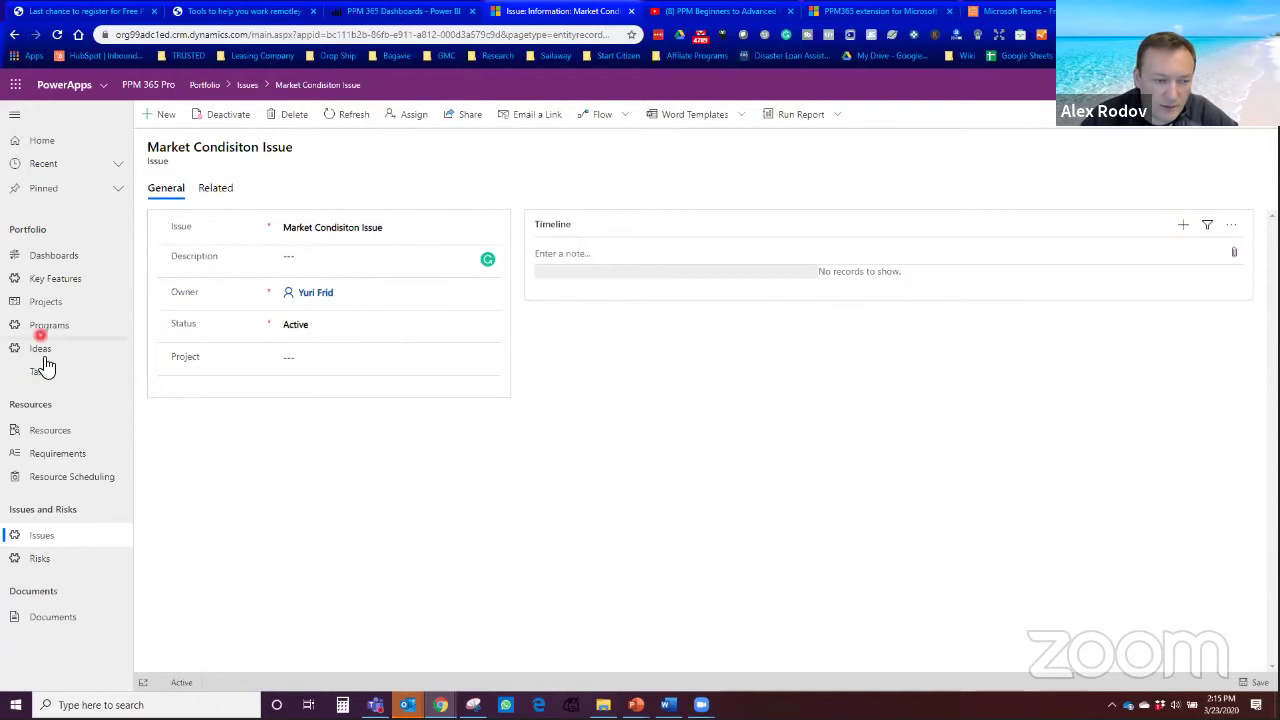
Step: Reopen the PPM 365 program from the programs list and review its program issues and program risks
click(40, 326)
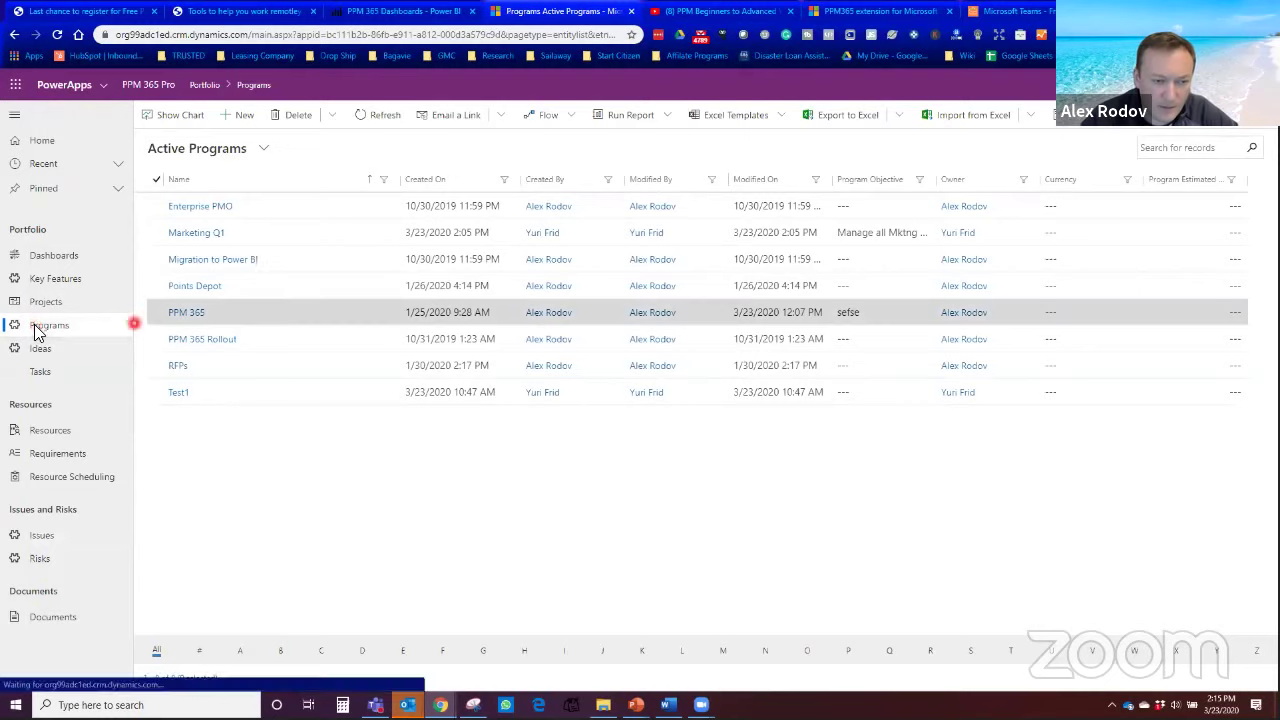
click(182, 313)
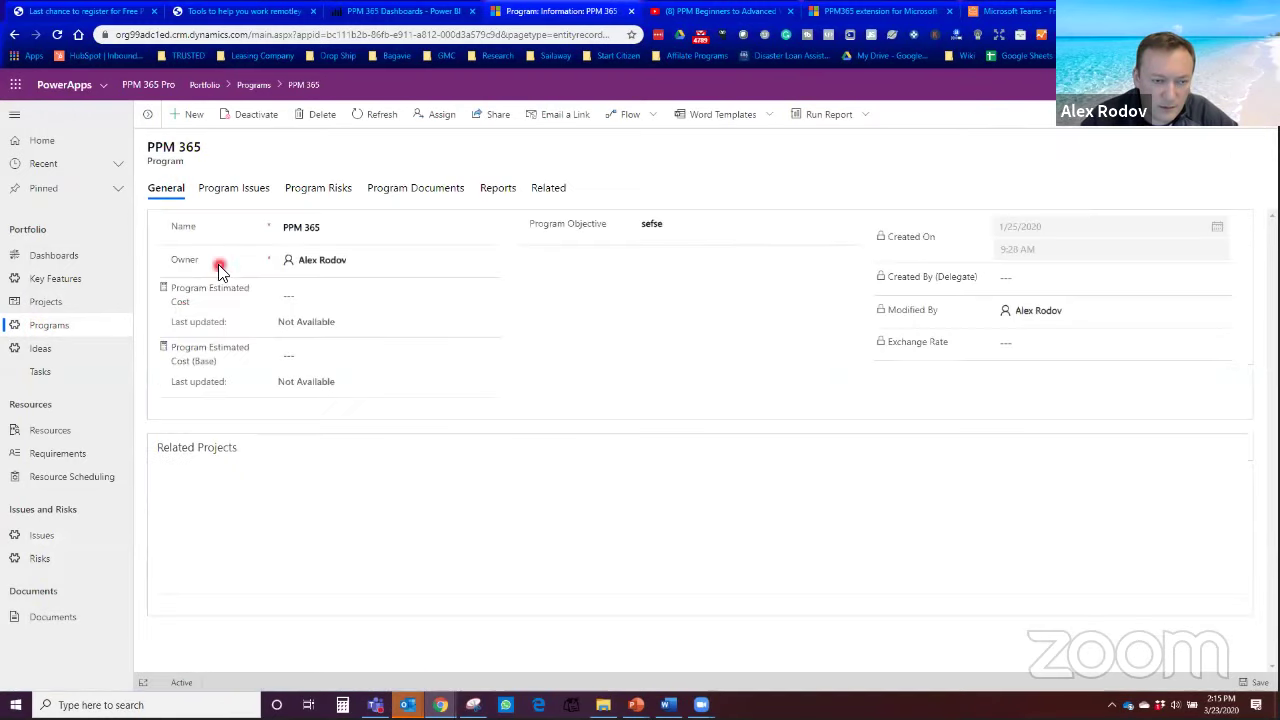
click(230, 189)
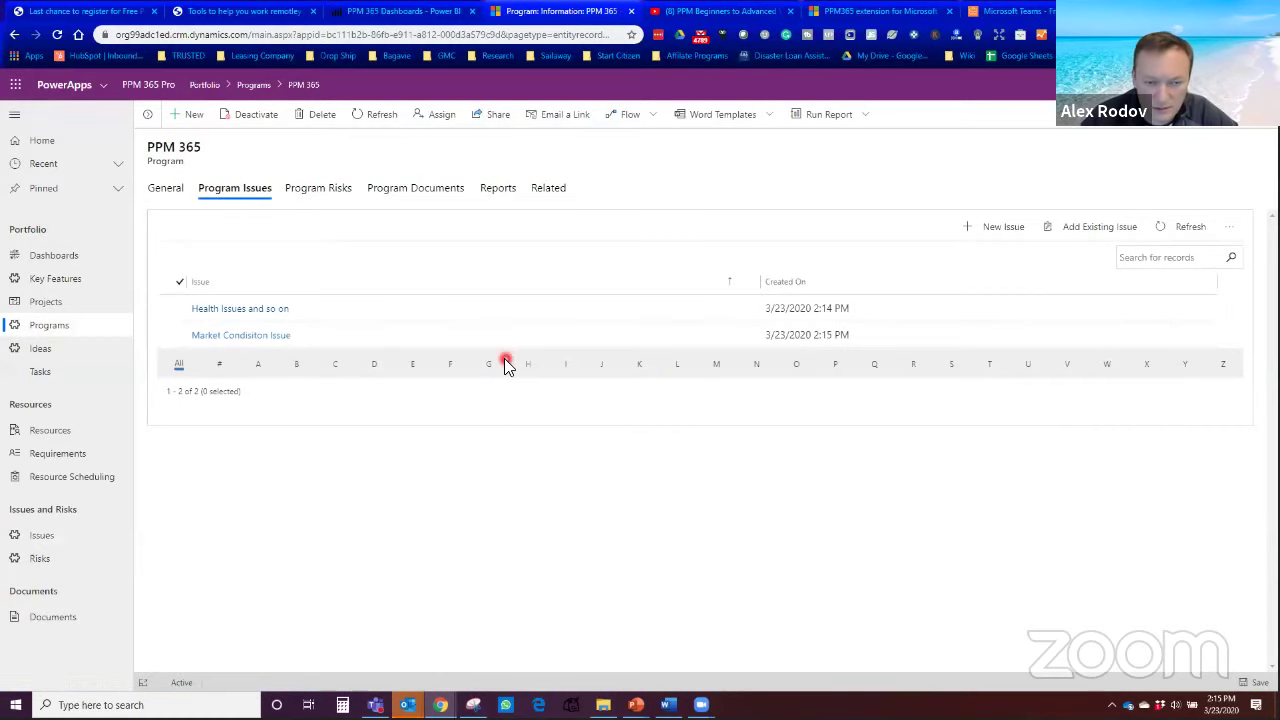
drag(203, 148, 150, 147)
double_click(160, 161)
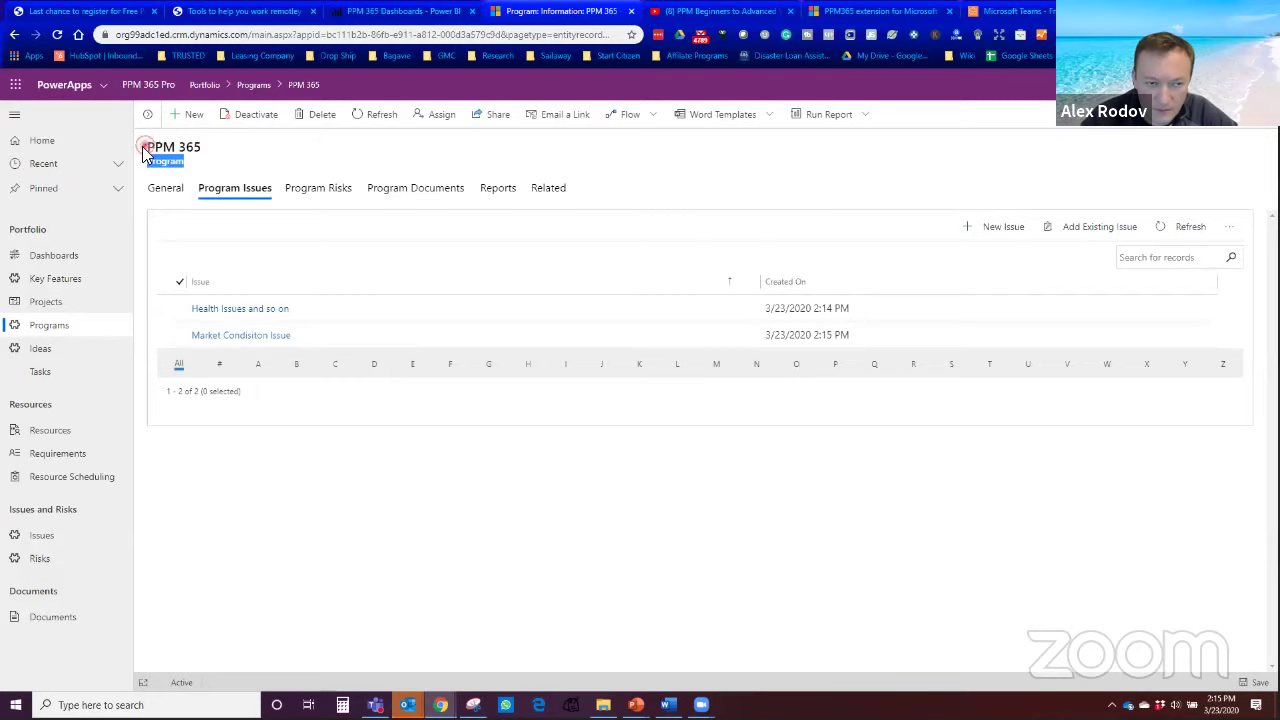
click(312, 193)
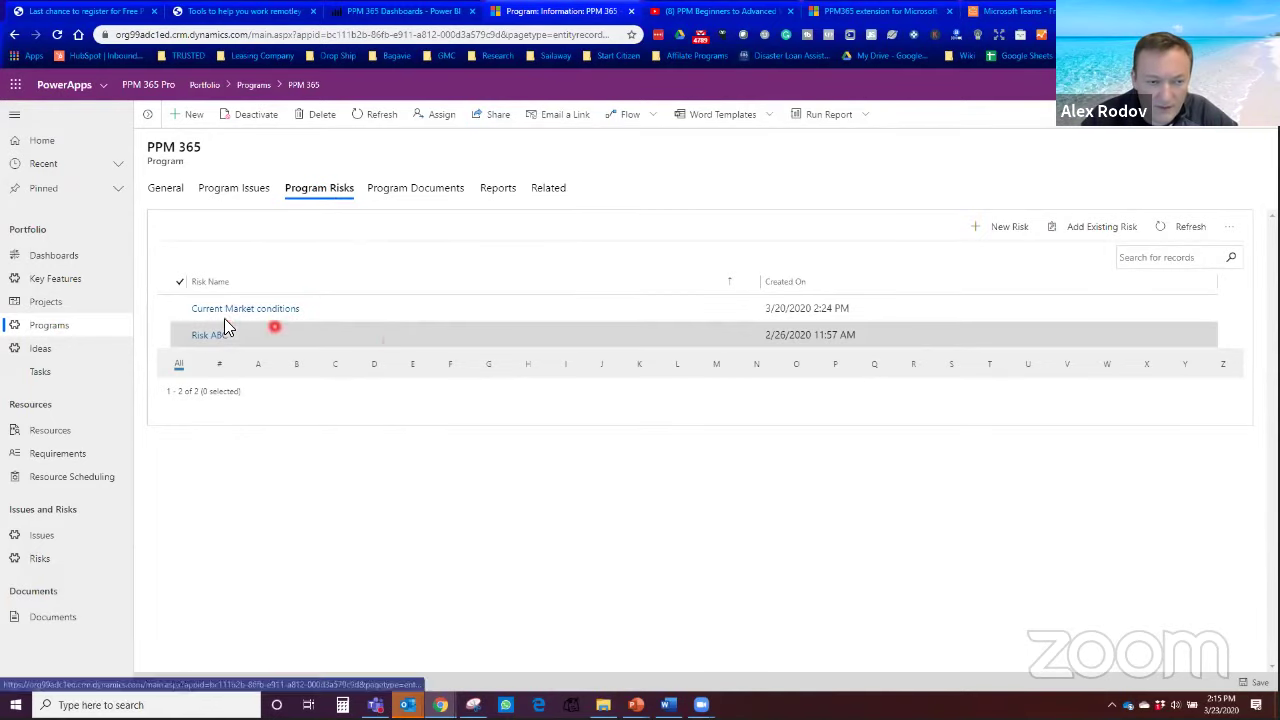
Step: Try to add the existing risk "Current Market conditions" to the program's risks
click(1093, 226)
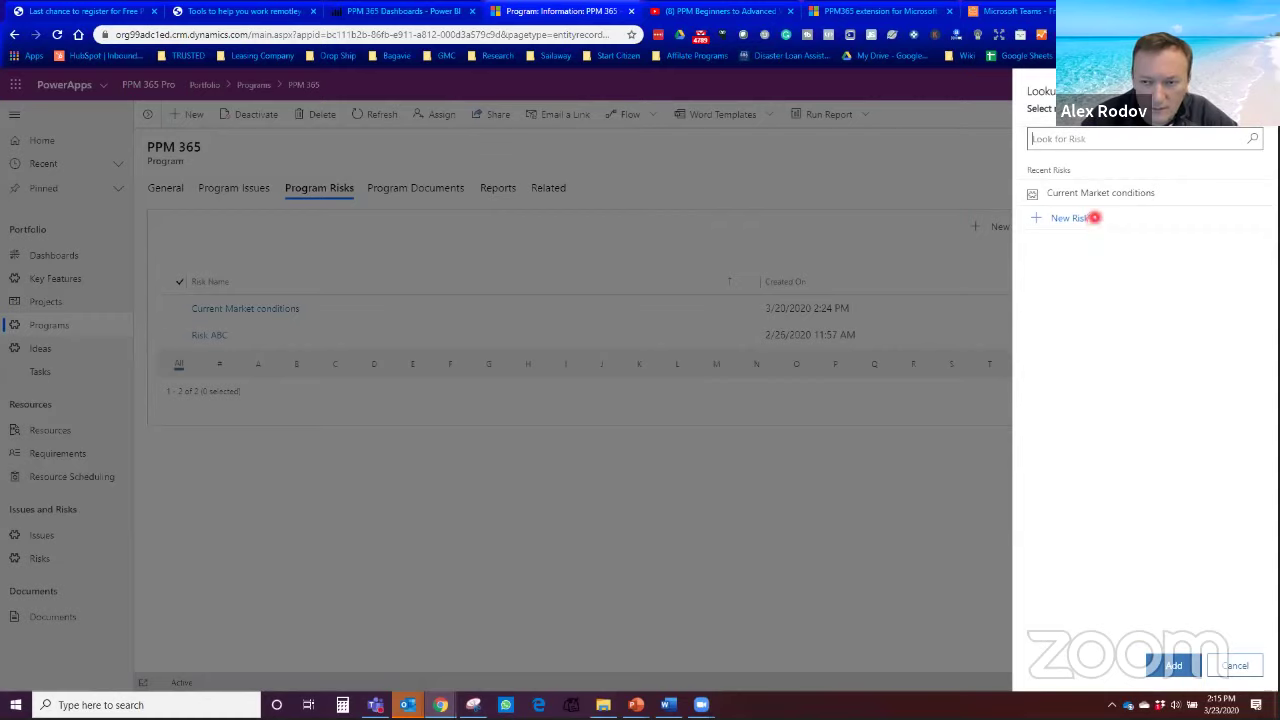
click(1251, 140)
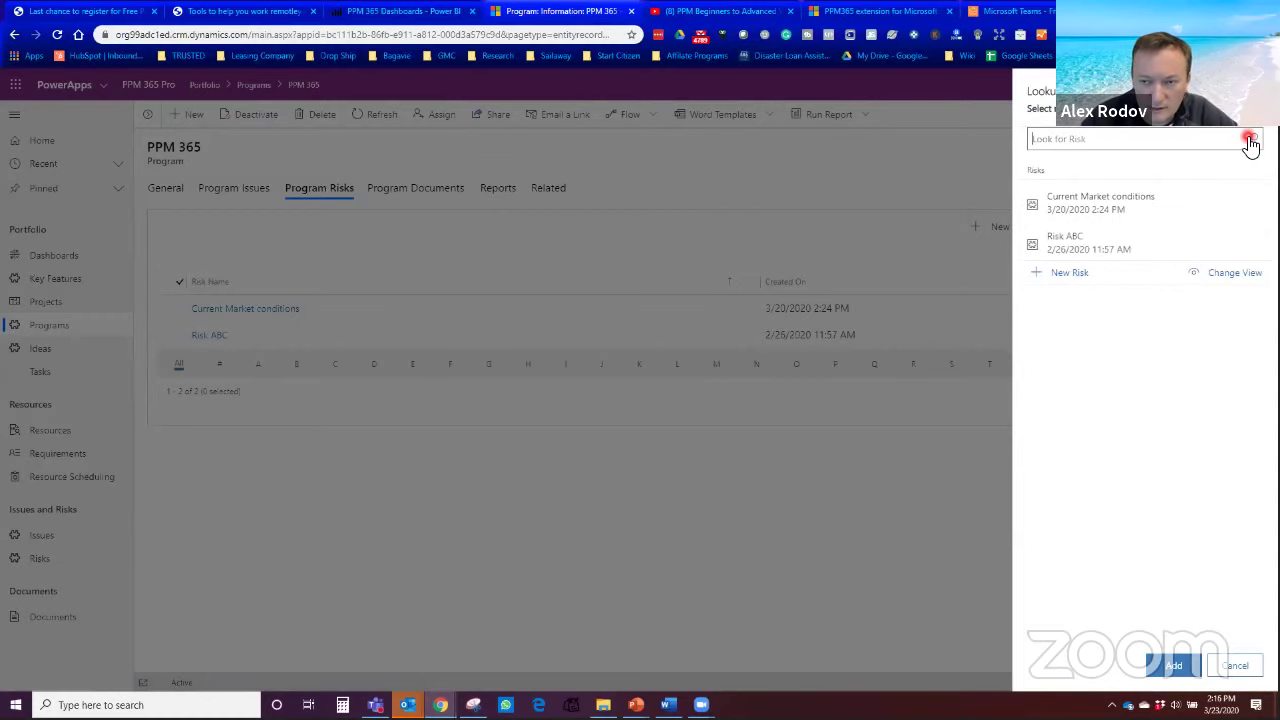
click(1078, 204)
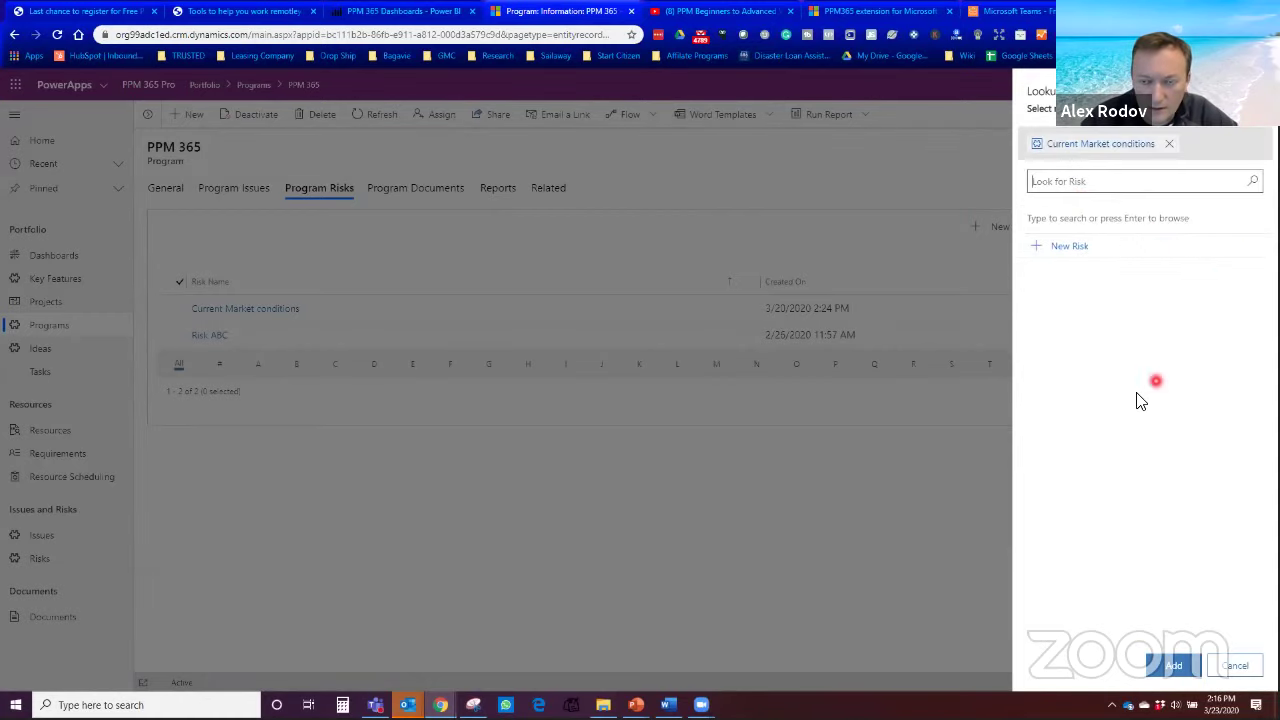
click(1173, 665)
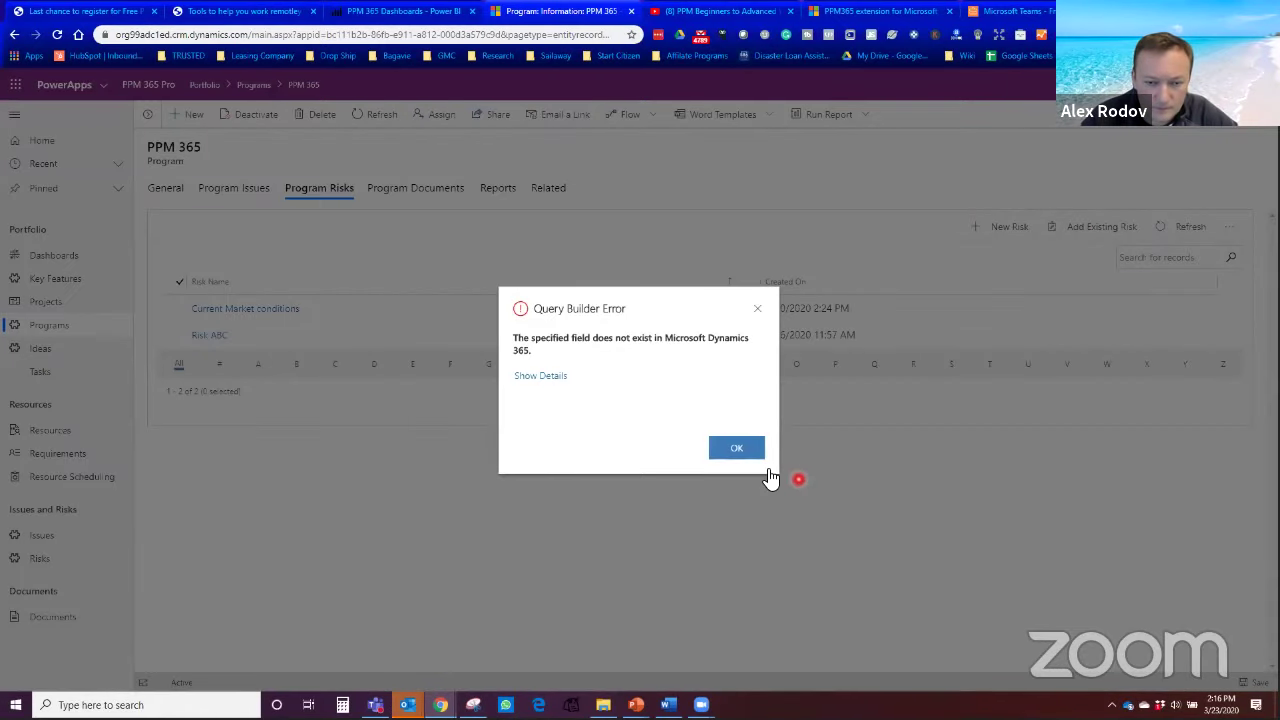
click(729, 452)
click(731, 450)
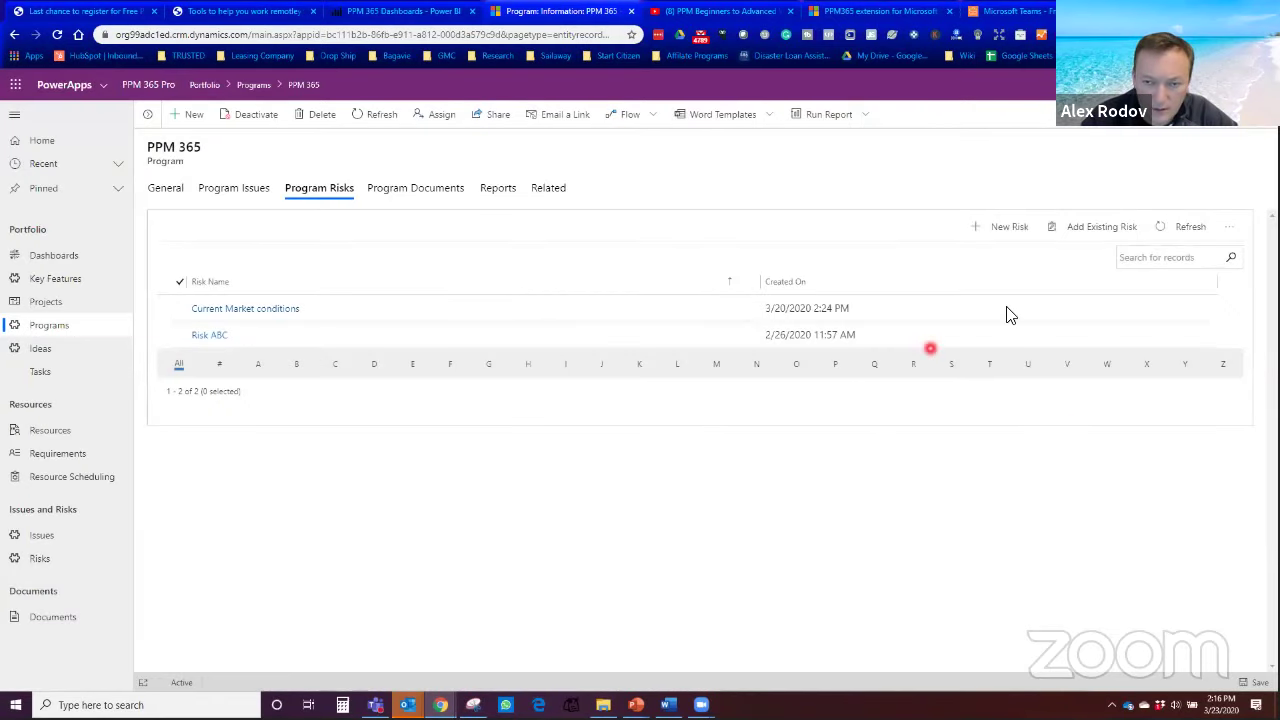
Step: Add a new program risk named "DOWJ going lower", saving and closing it, and refresh the risk list
click(1008, 226)
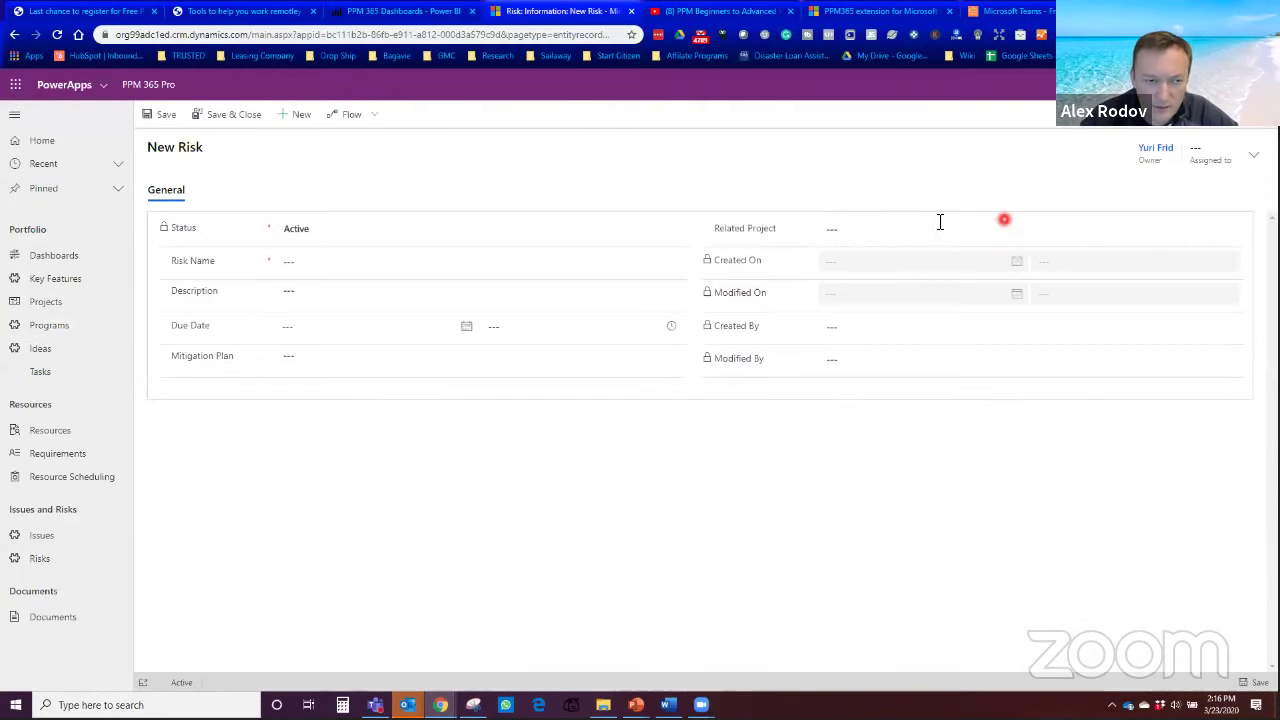
click(316, 262)
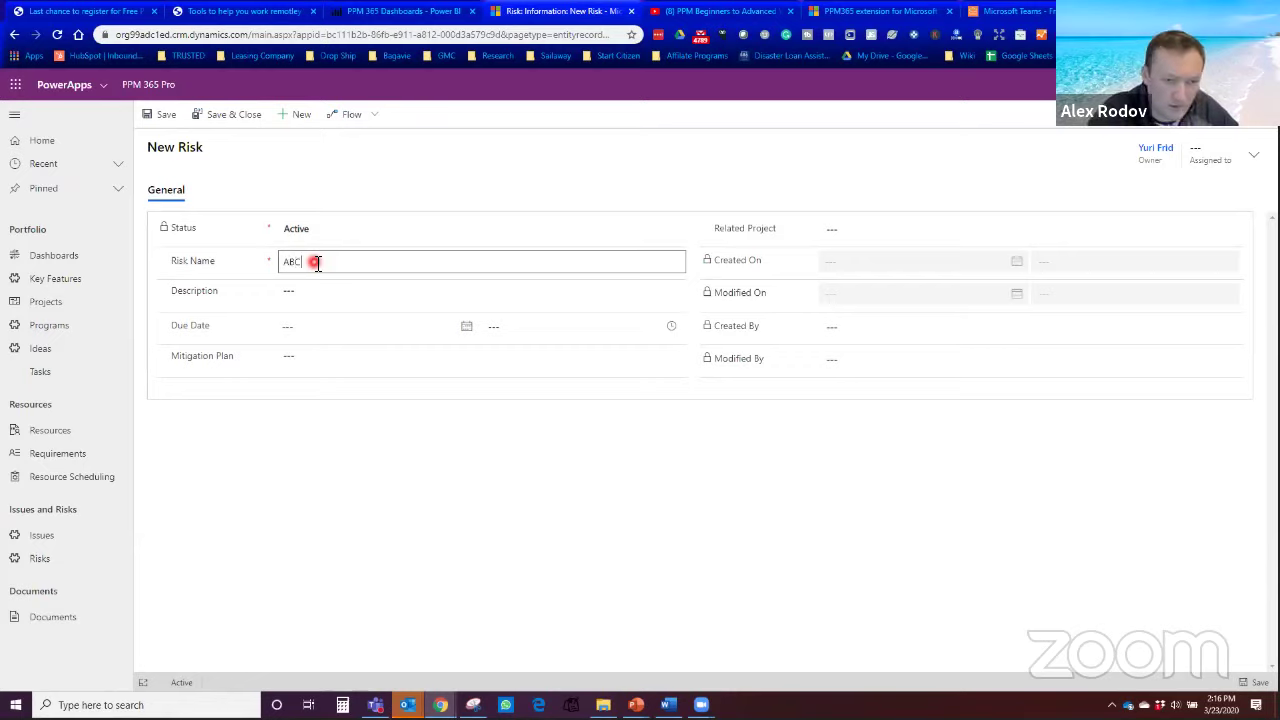
text(ABC)
drag(314, 261, 274, 262)
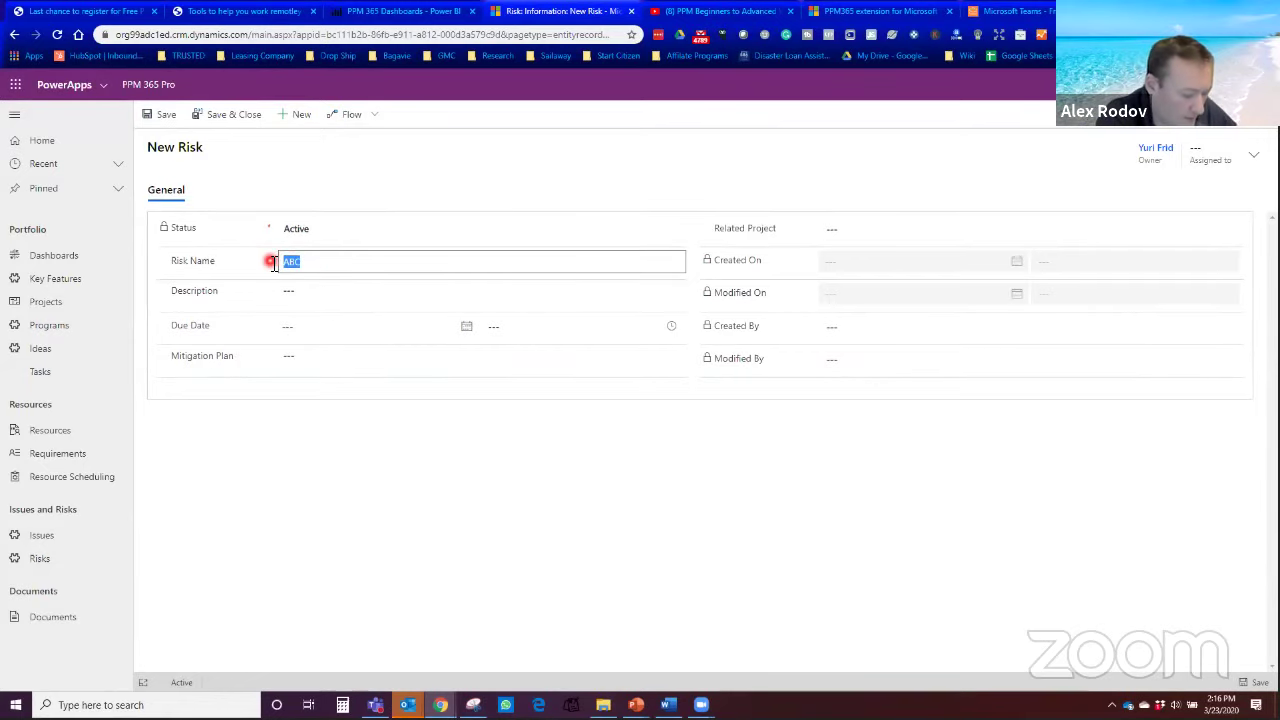
text(N)
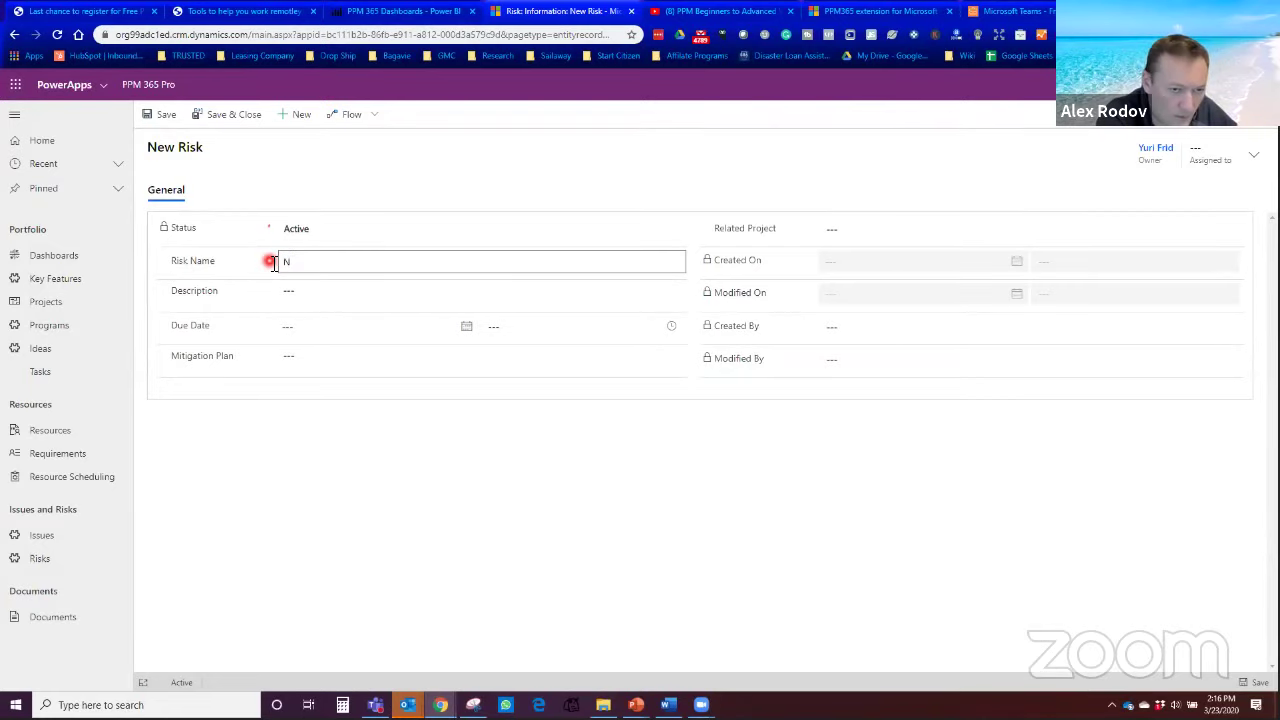
text(ewOWJ going lower)
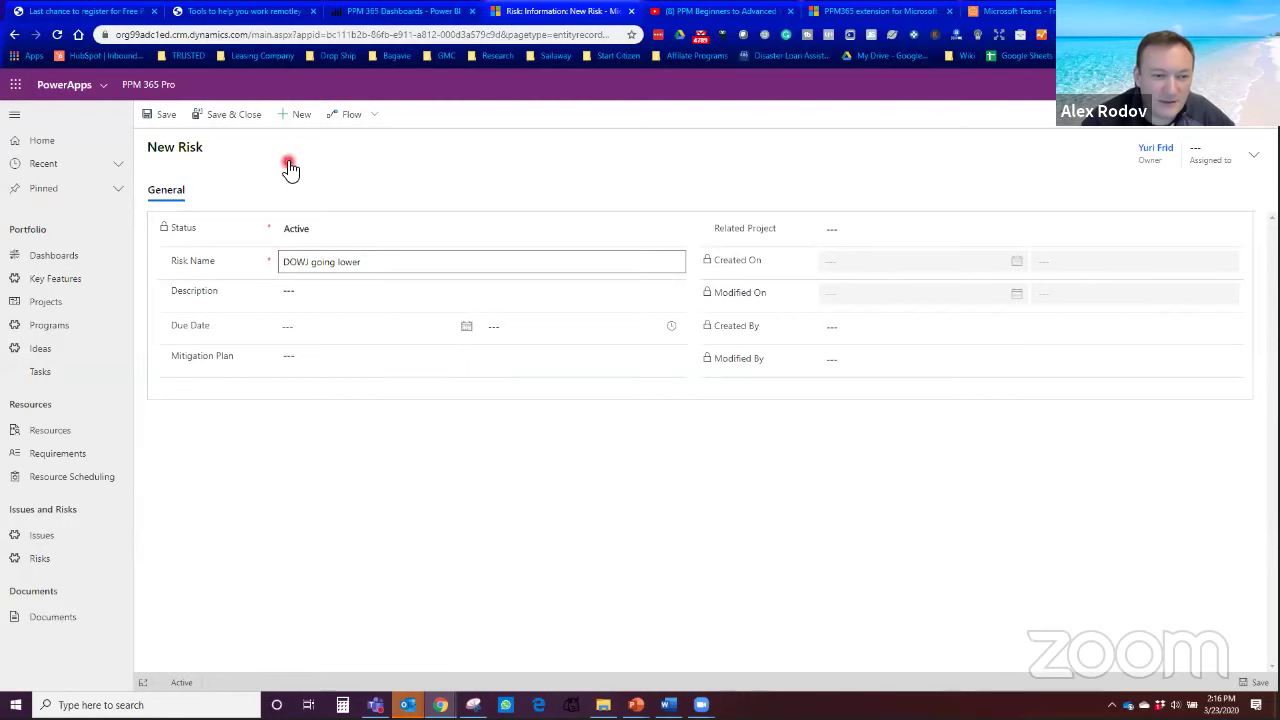
click(231, 118)
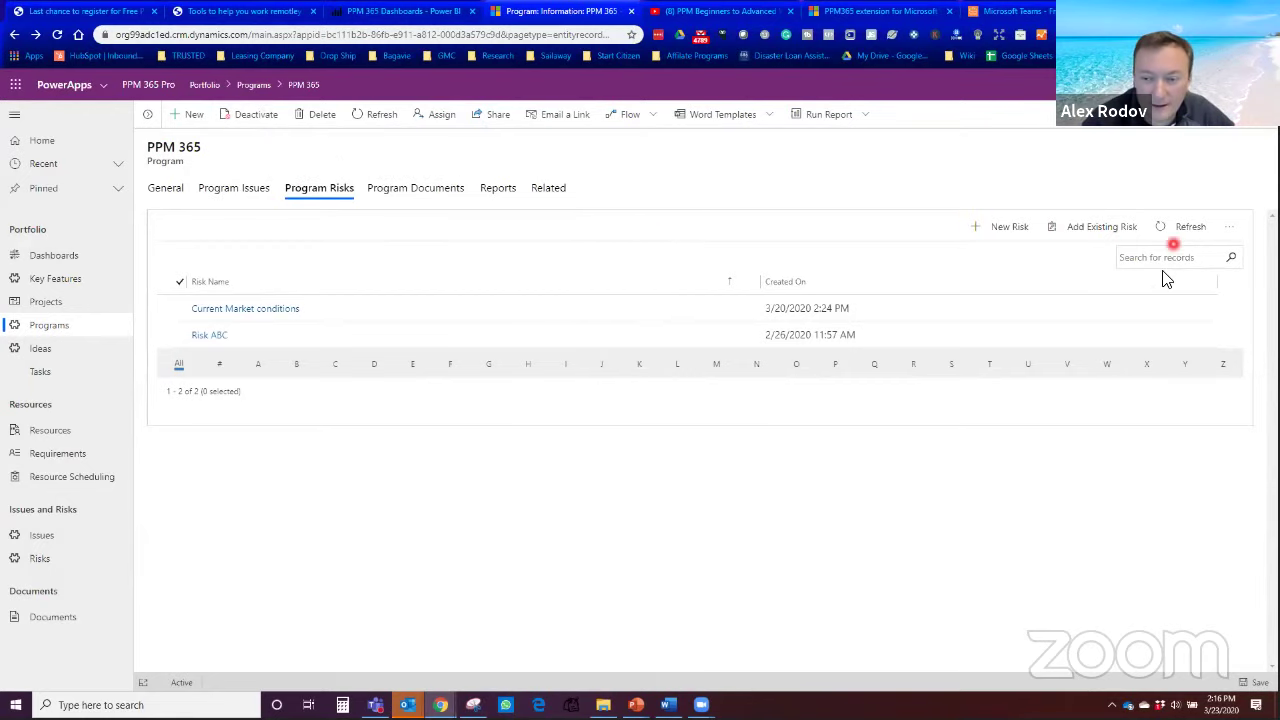
click(1183, 229)
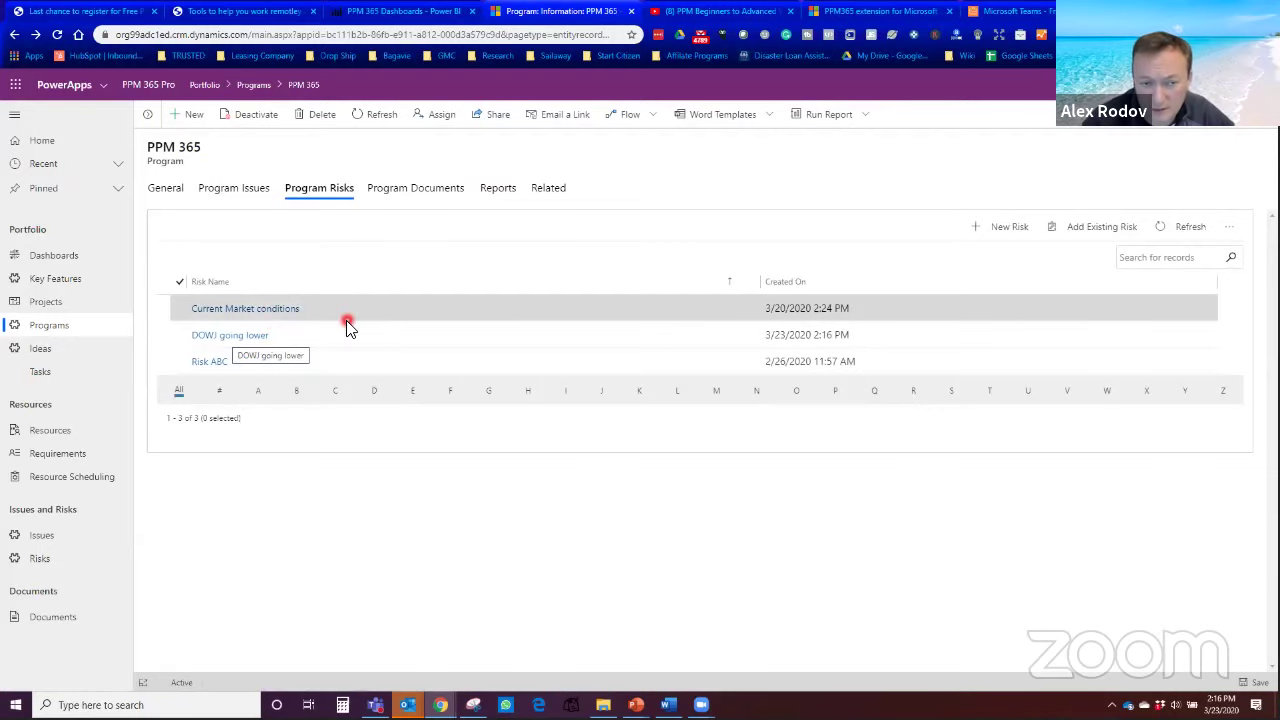
Step: Examine the program's documents, the blank new document form and the program's reports list
click(428, 192)
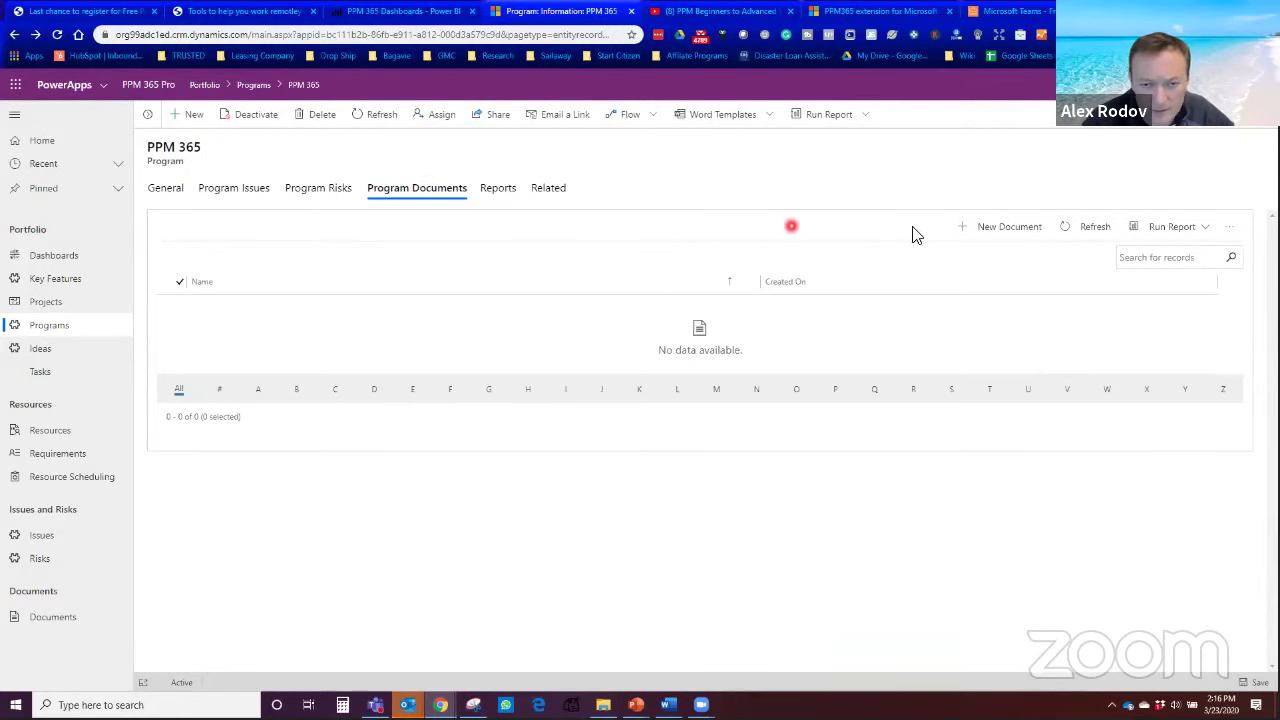
click(975, 228)
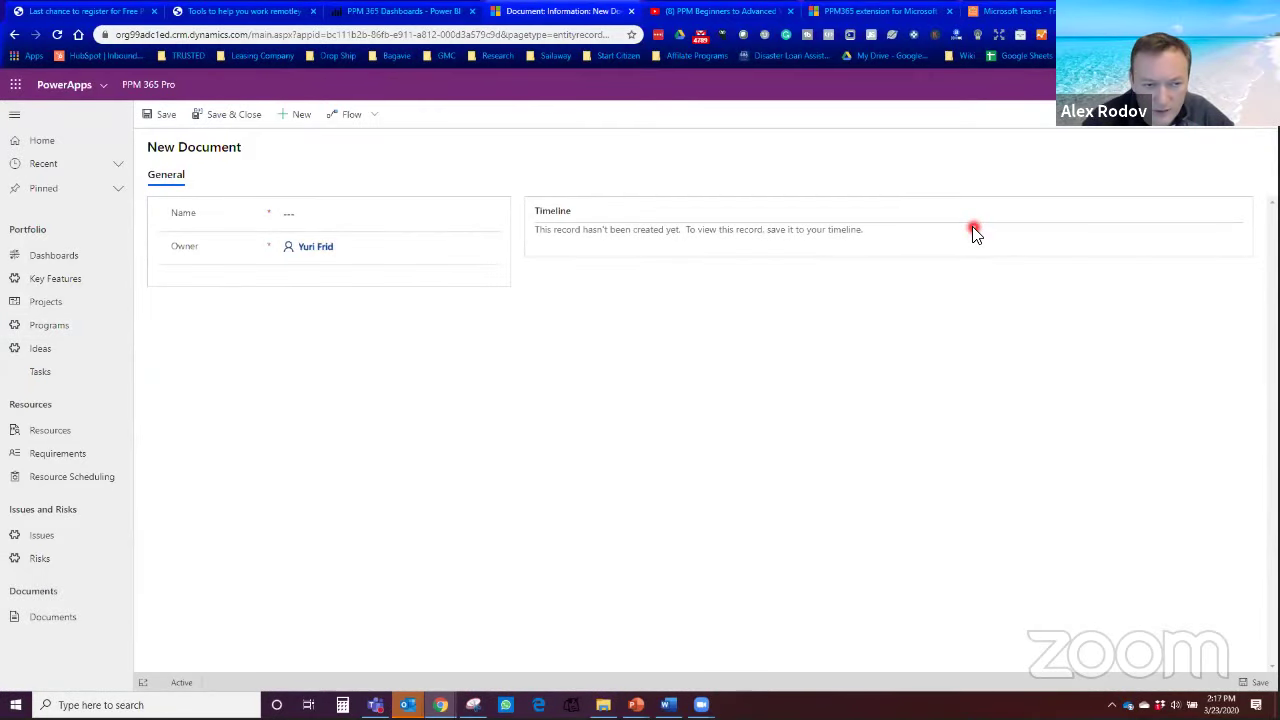
click(14, 34)
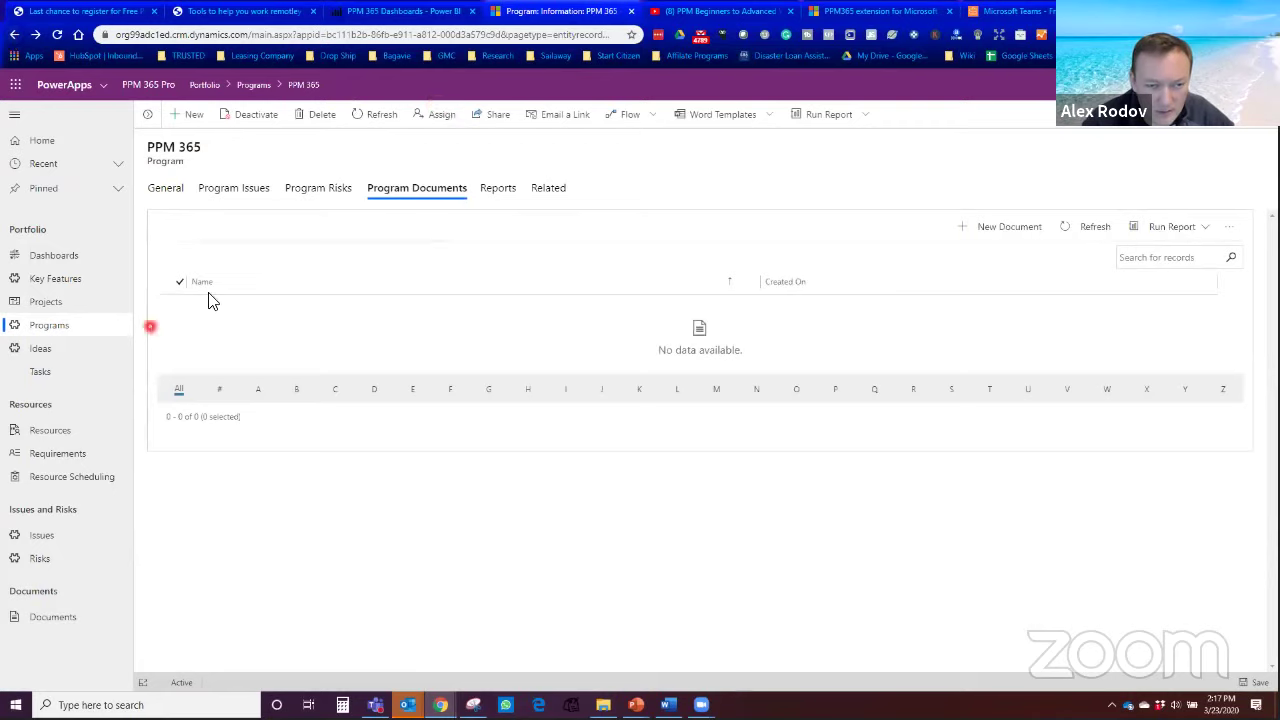
click(499, 191)
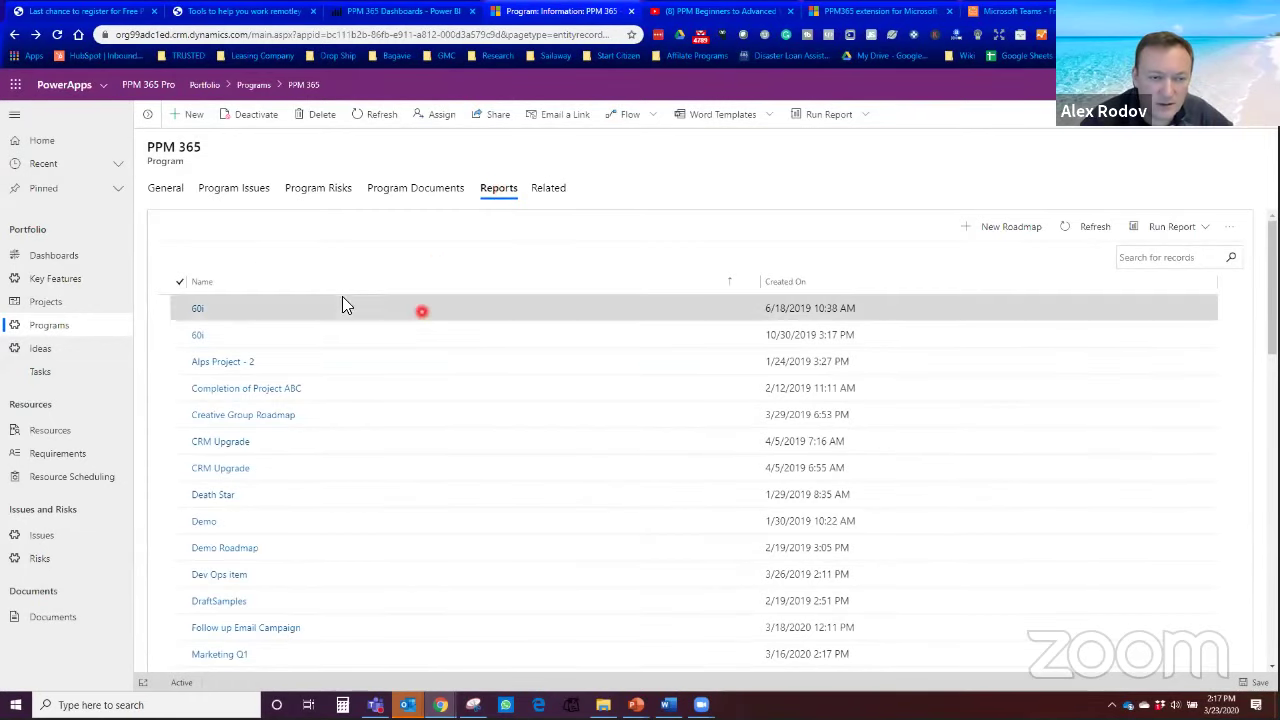
Step: Check the program's related documents and the file types available for a new document, and return to its general information
click(545, 193)
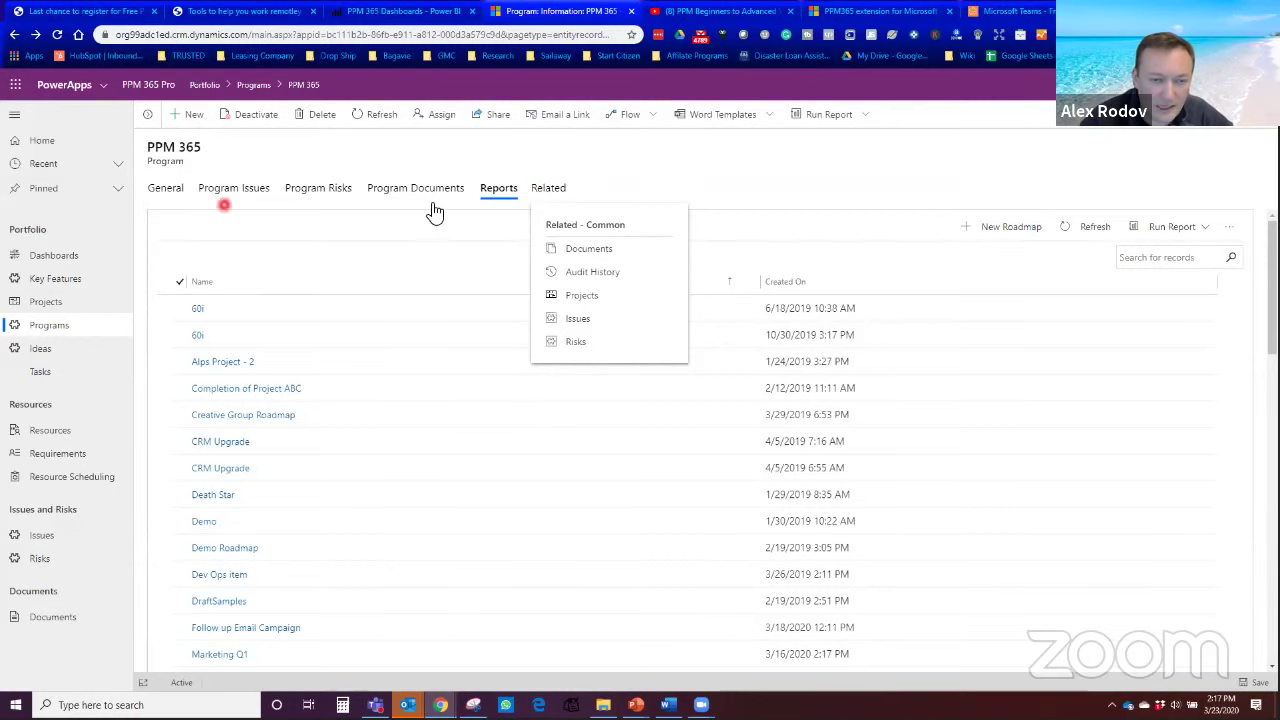
click(590, 250)
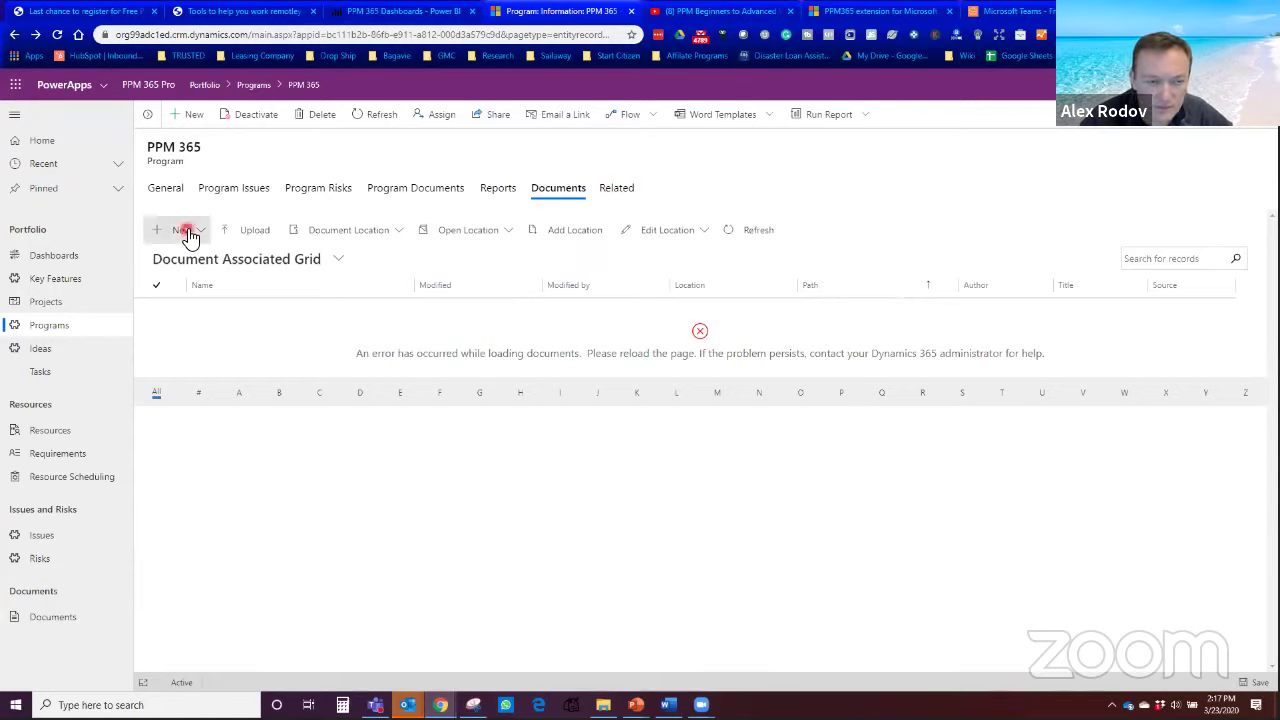
click(188, 233)
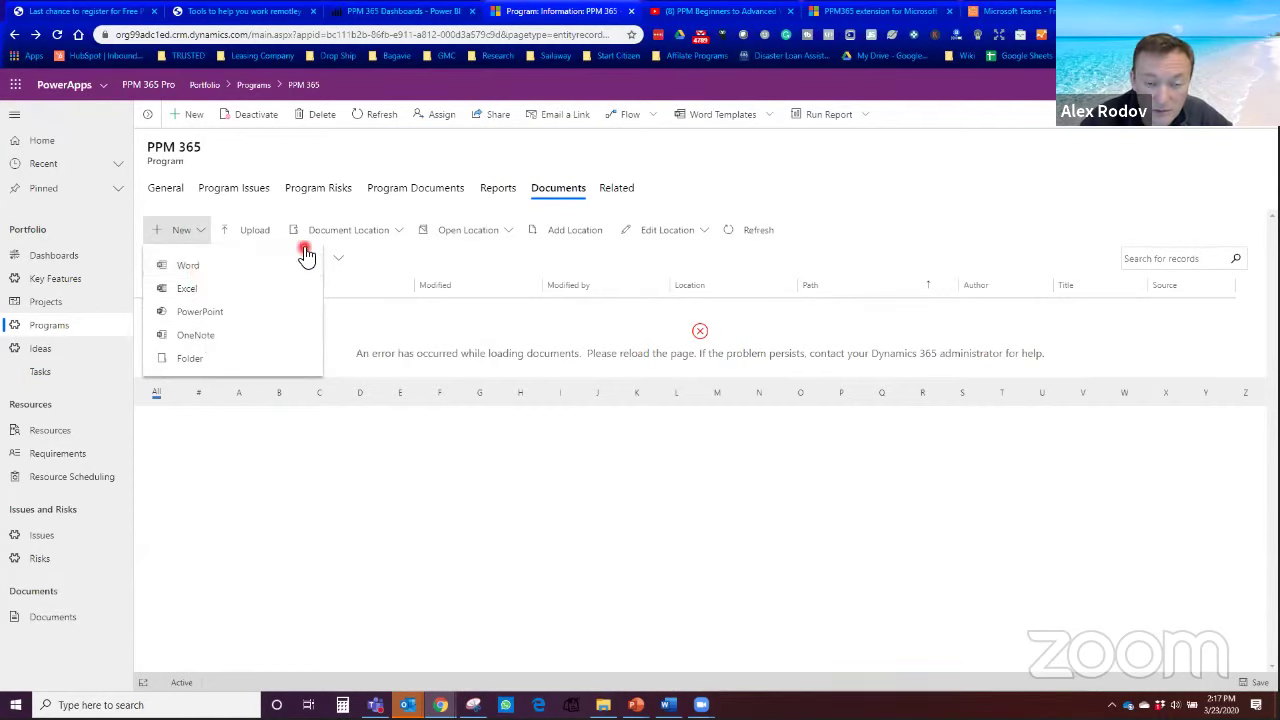
click(419, 311)
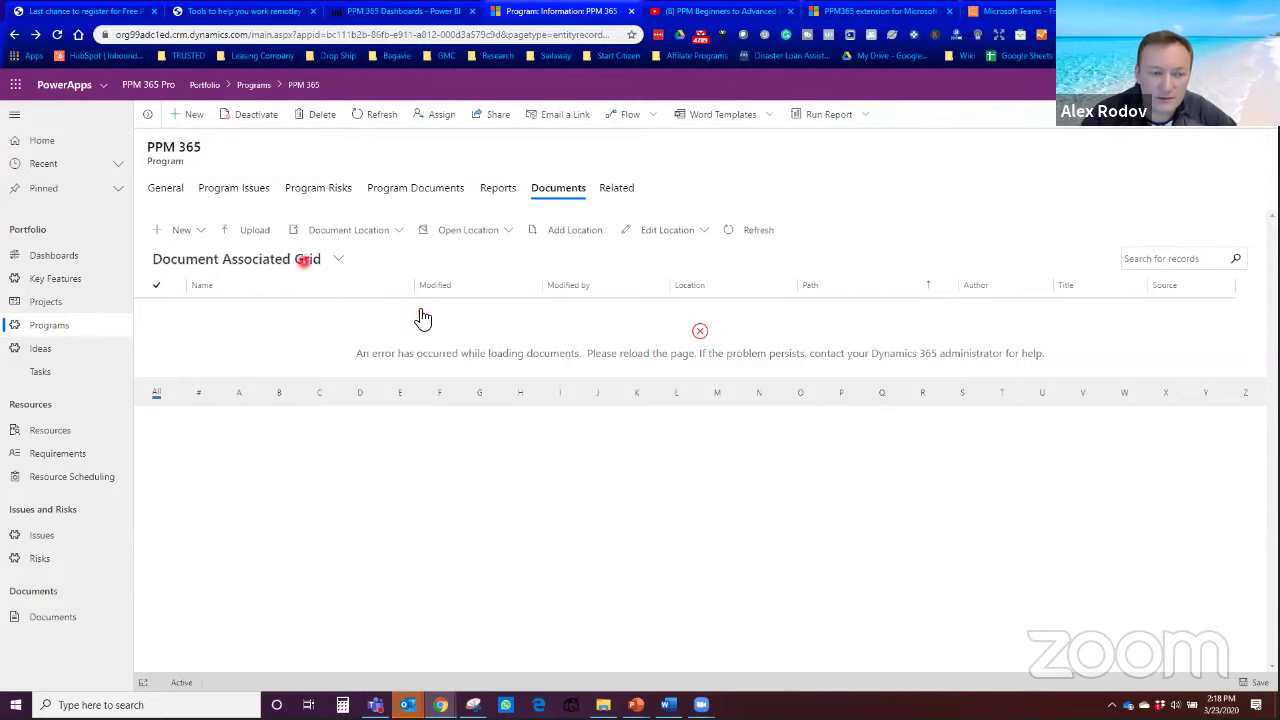
click(166, 192)
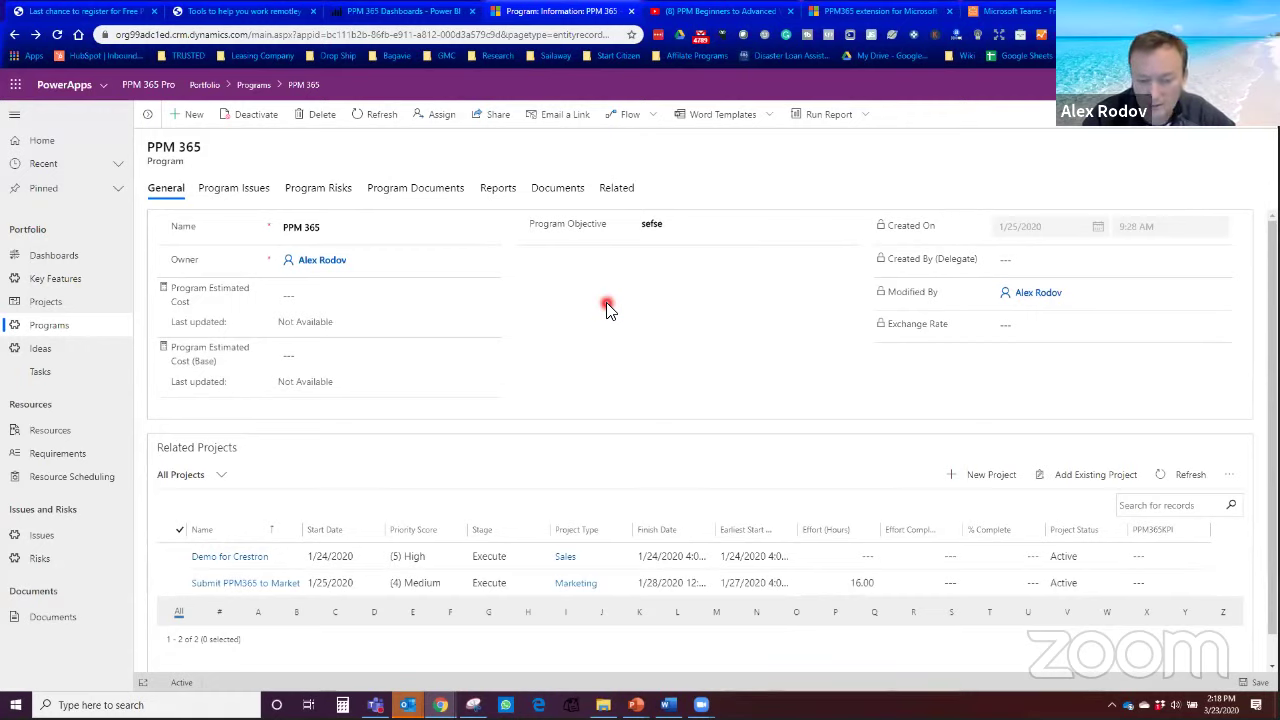
Step: Review the documents and summary of the related project "Submit PPM365 to Market Place", and return to its linked PPM 365 program
click(228, 584)
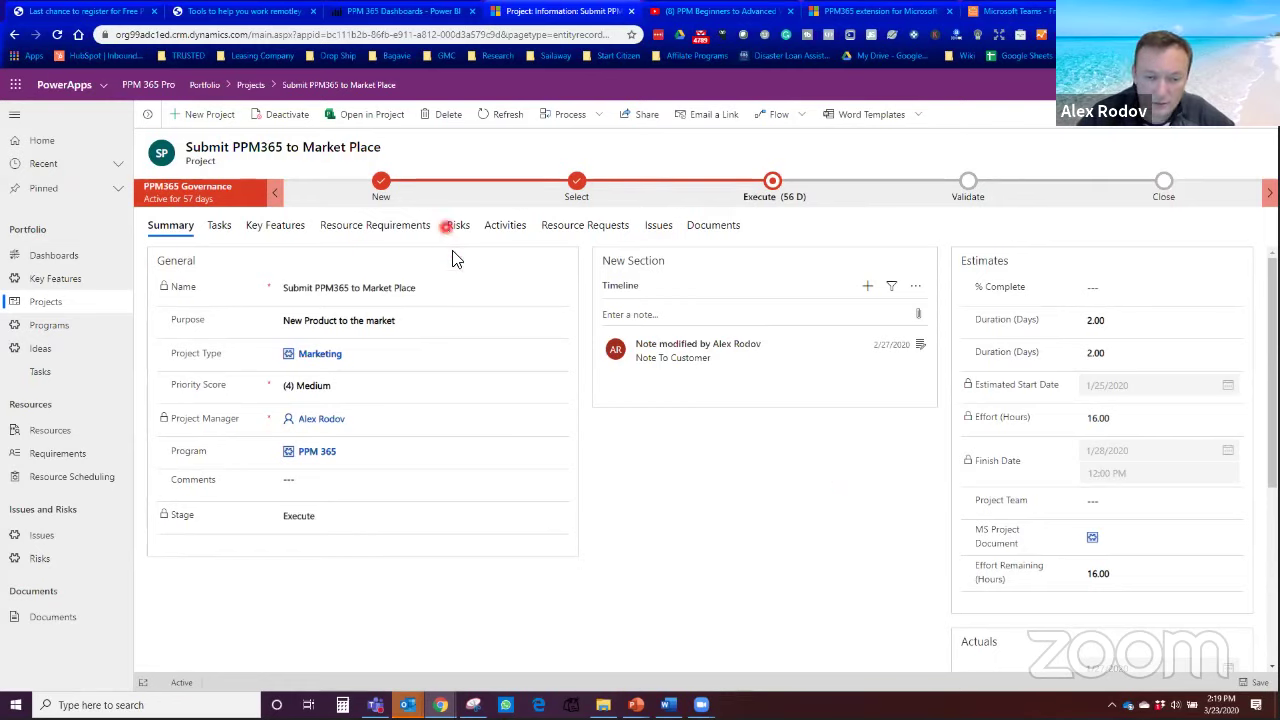
click(724, 234)
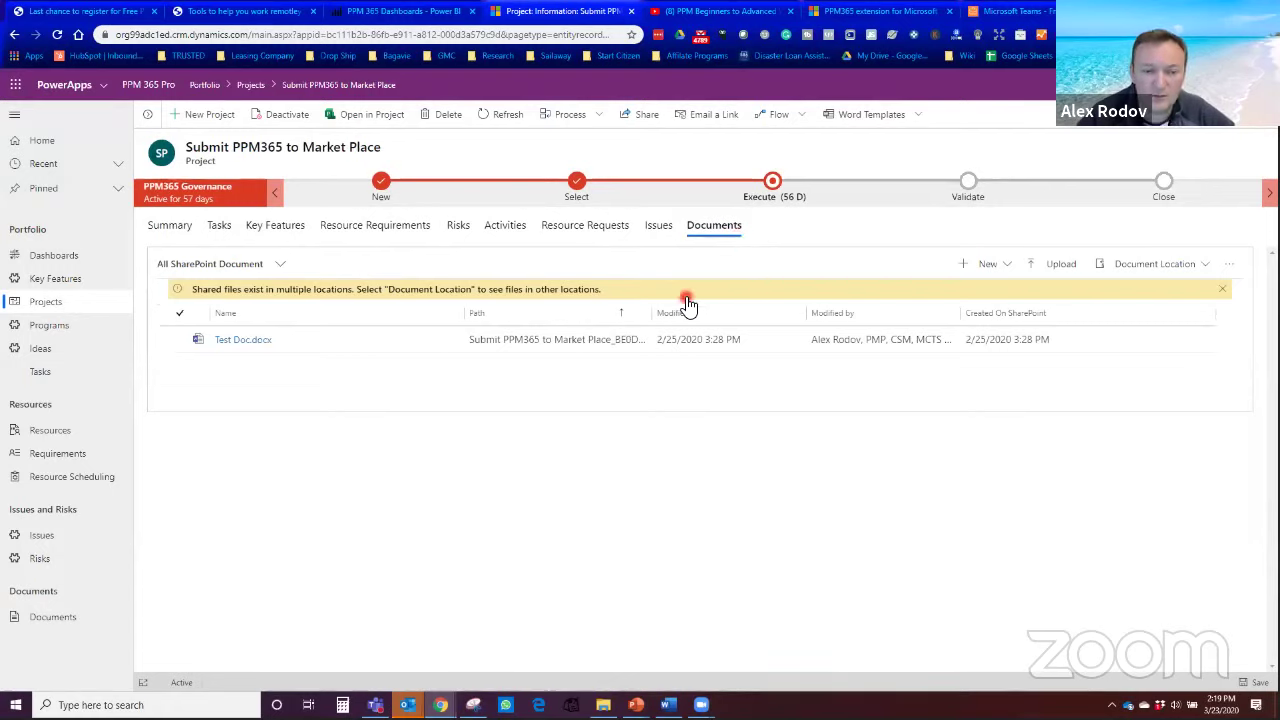
click(160, 227)
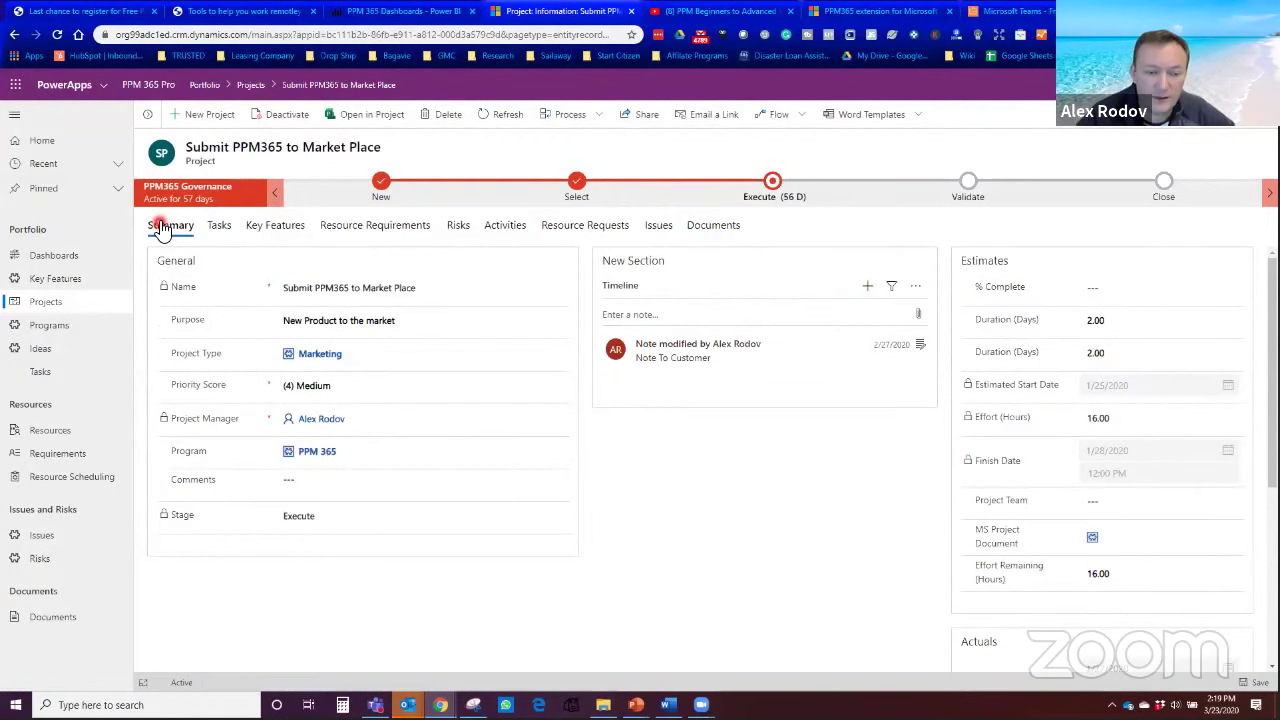
click(293, 422)
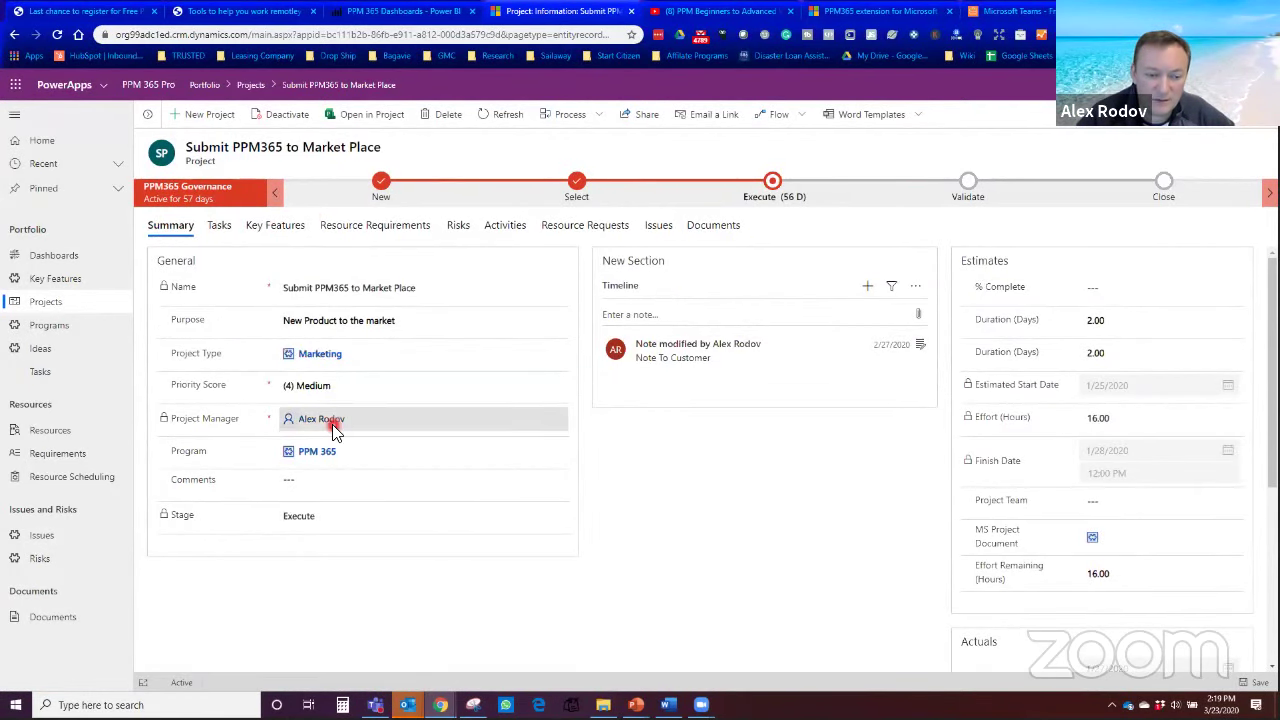
click(200, 450)
click(313, 451)
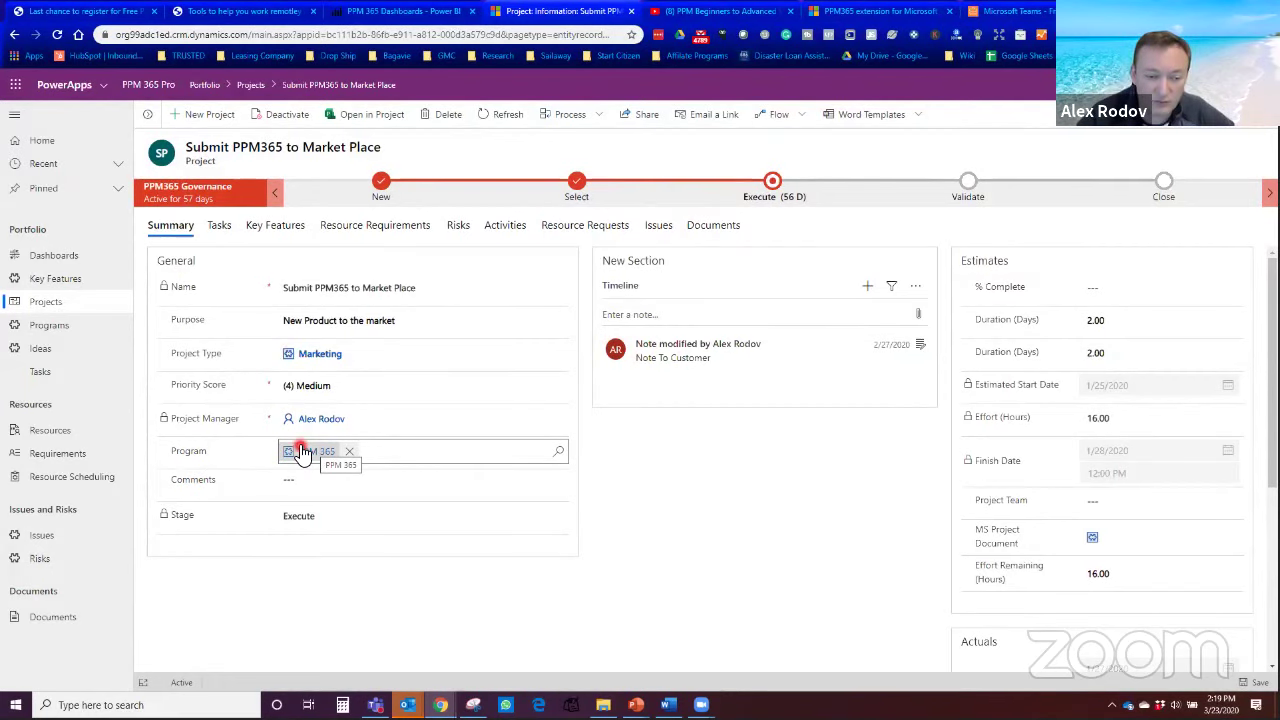
click(305, 451)
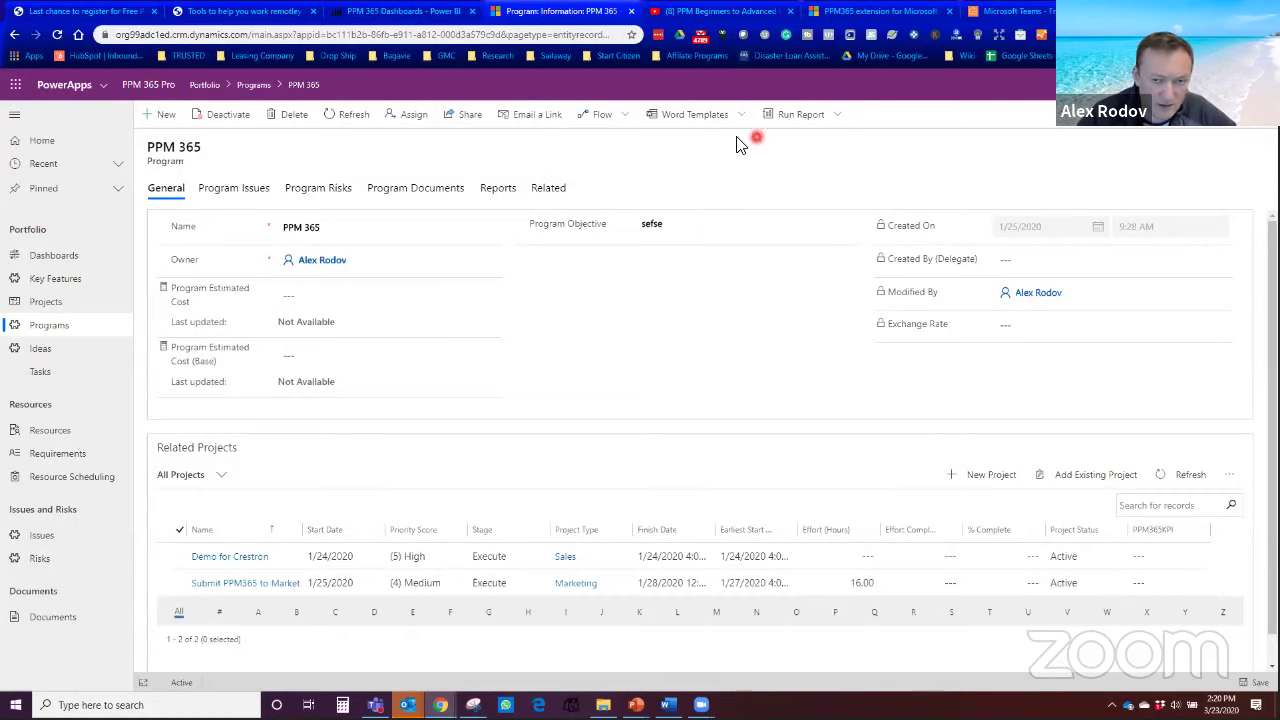
Step: Check the flow management options available for the PPM 365 program and close them
click(624, 117)
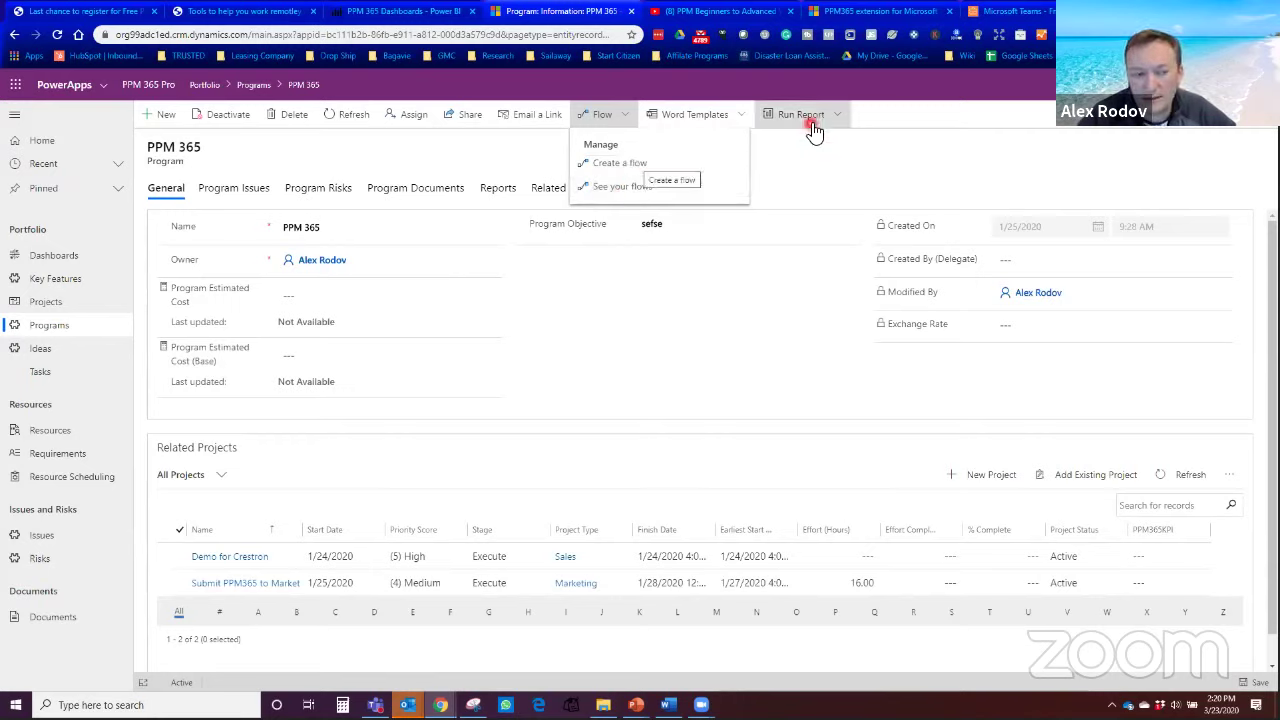
click(665, 170)
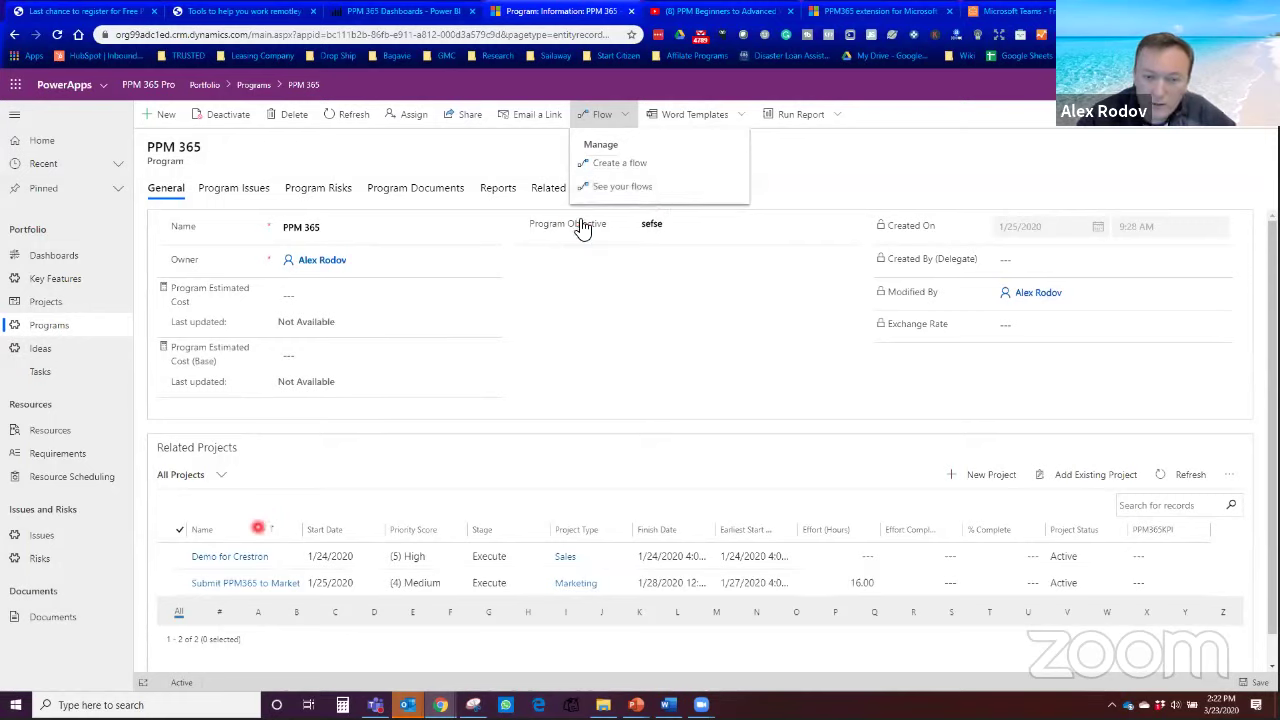
click(803, 172)
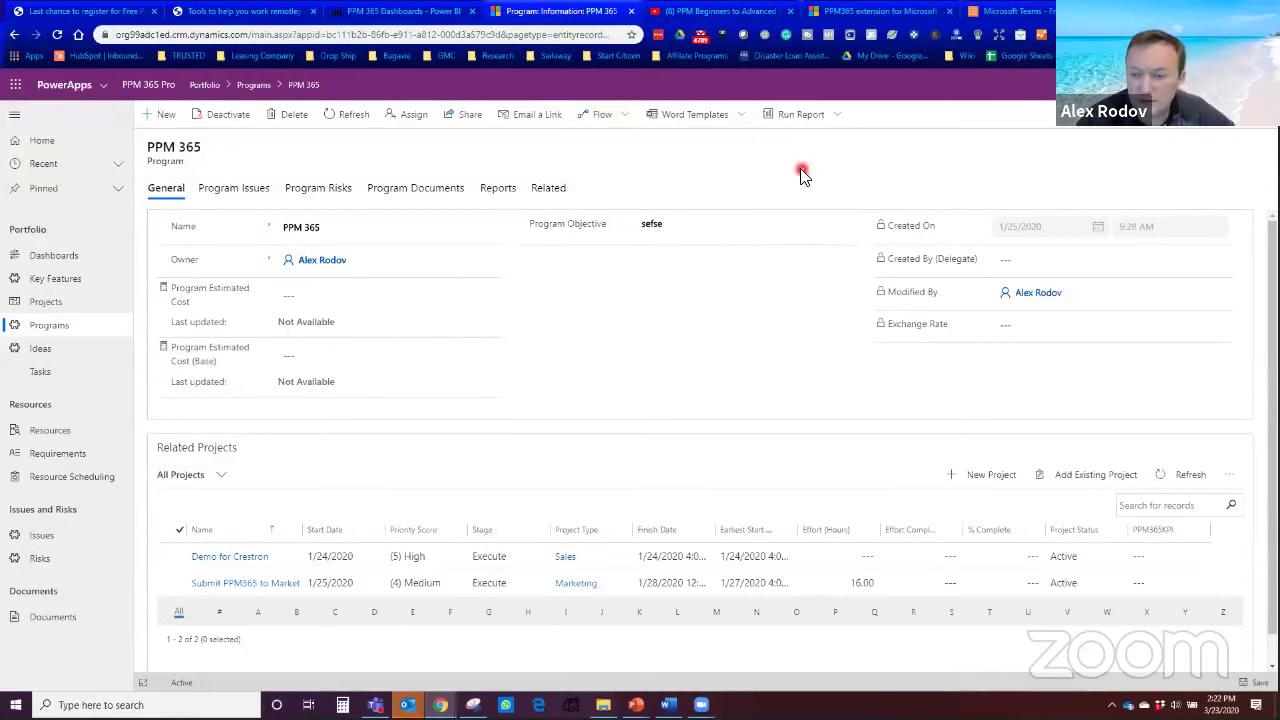
click(628, 465)
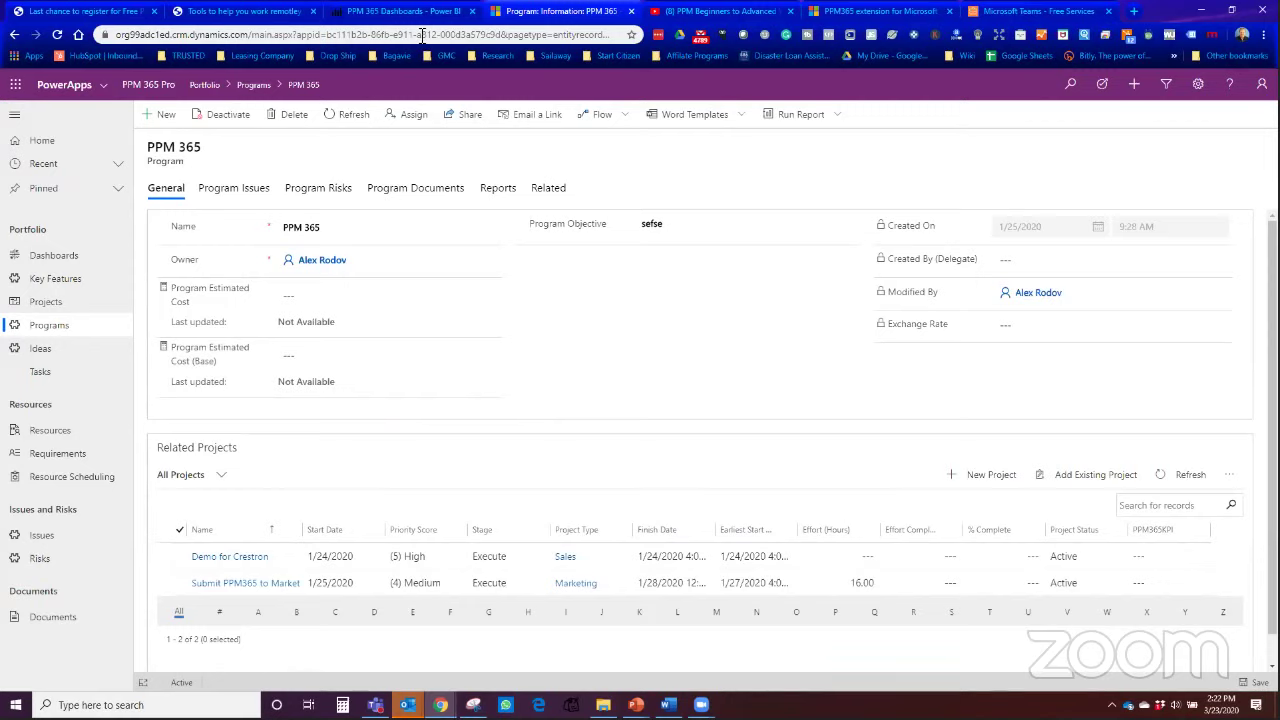
Step: Switch to the PPM 365 Dashboards in Power BI and look over the dashboard page
click(403, 11)
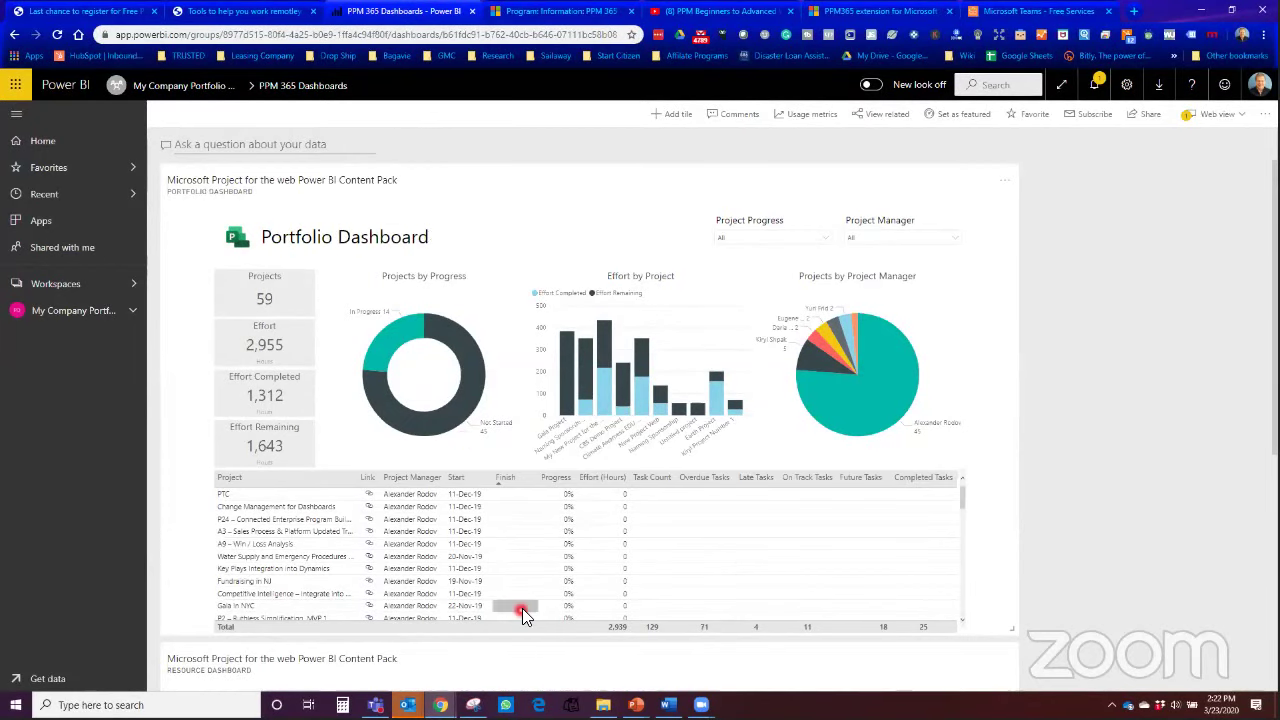
scroll(520, 605, down, 2)
scroll(491, 580, up, 2)
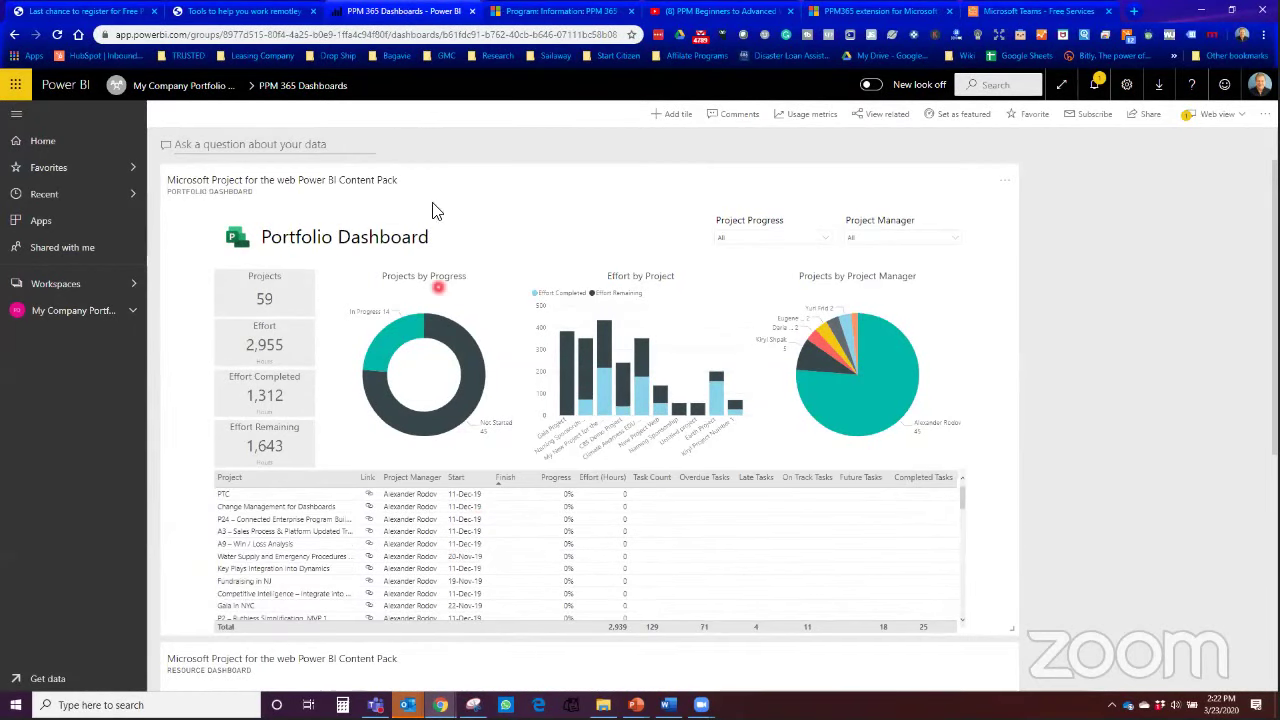
Step: Switch back to PPM 365 Pro and examine the Power BI portfolio and resource dashboards embedded in the app
click(558, 11)
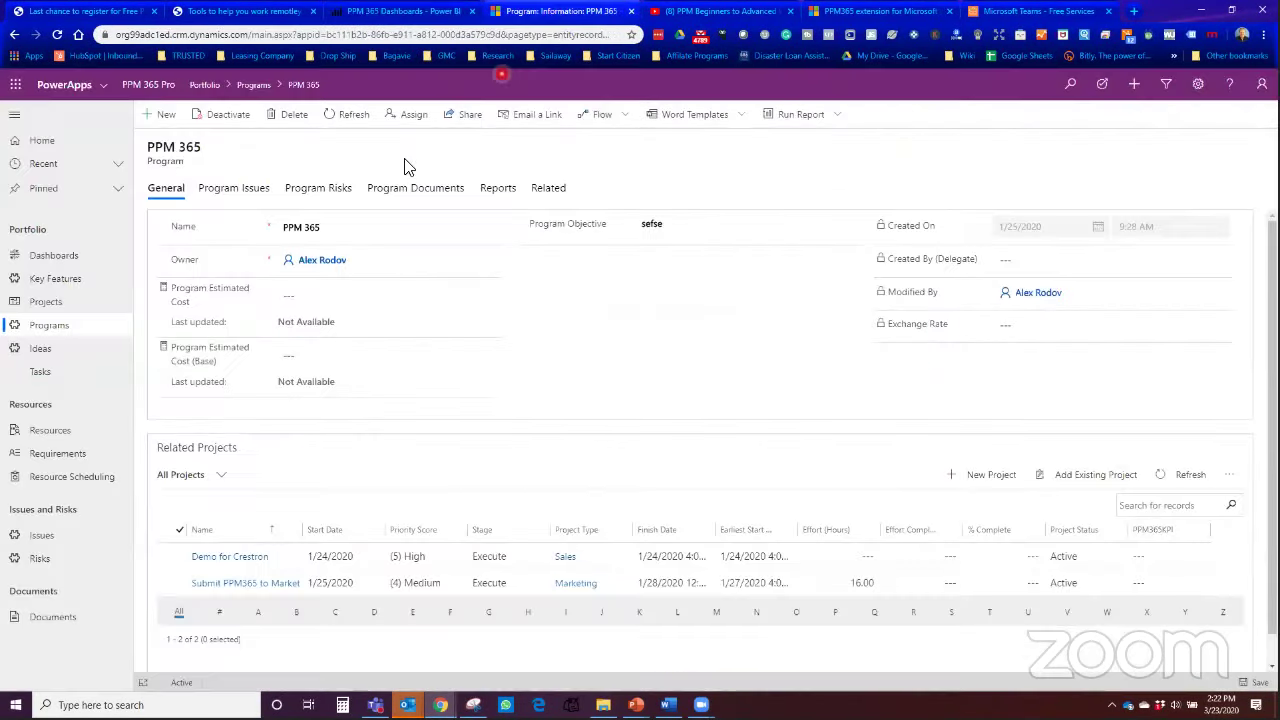
click(50, 256)
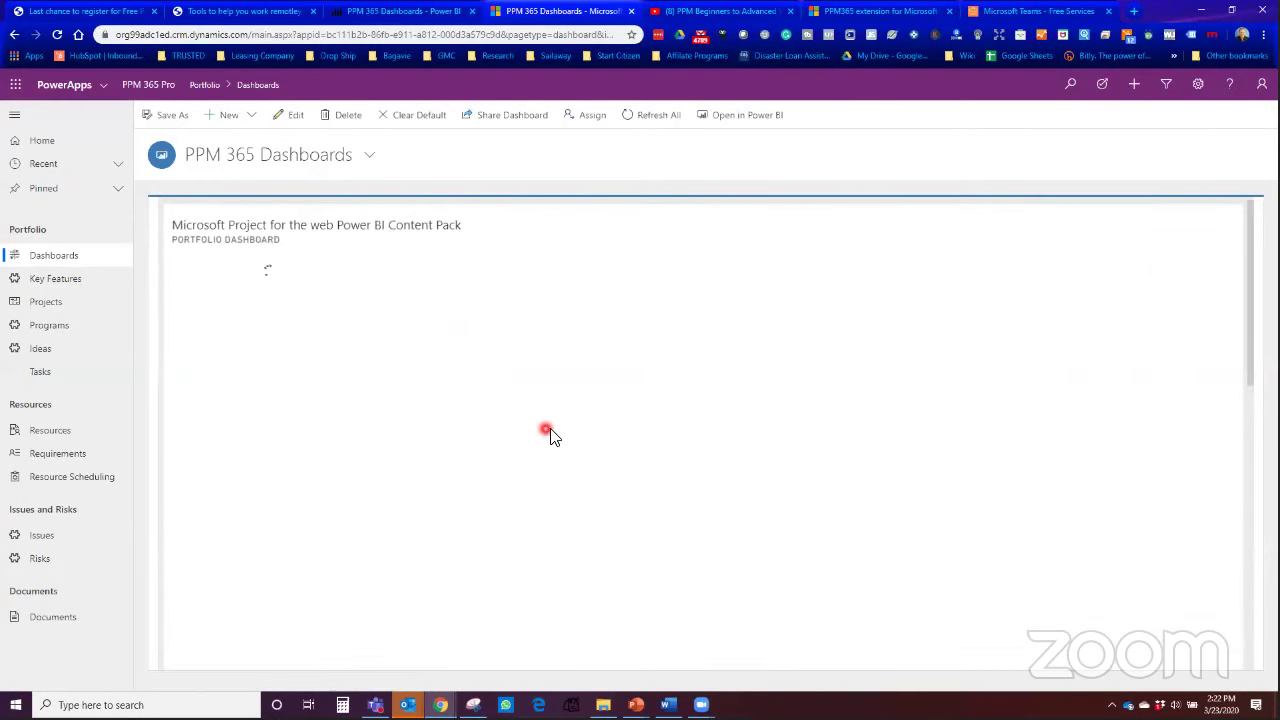
scroll(592, 444, down, 1)
scroll(597, 448, down, 2)
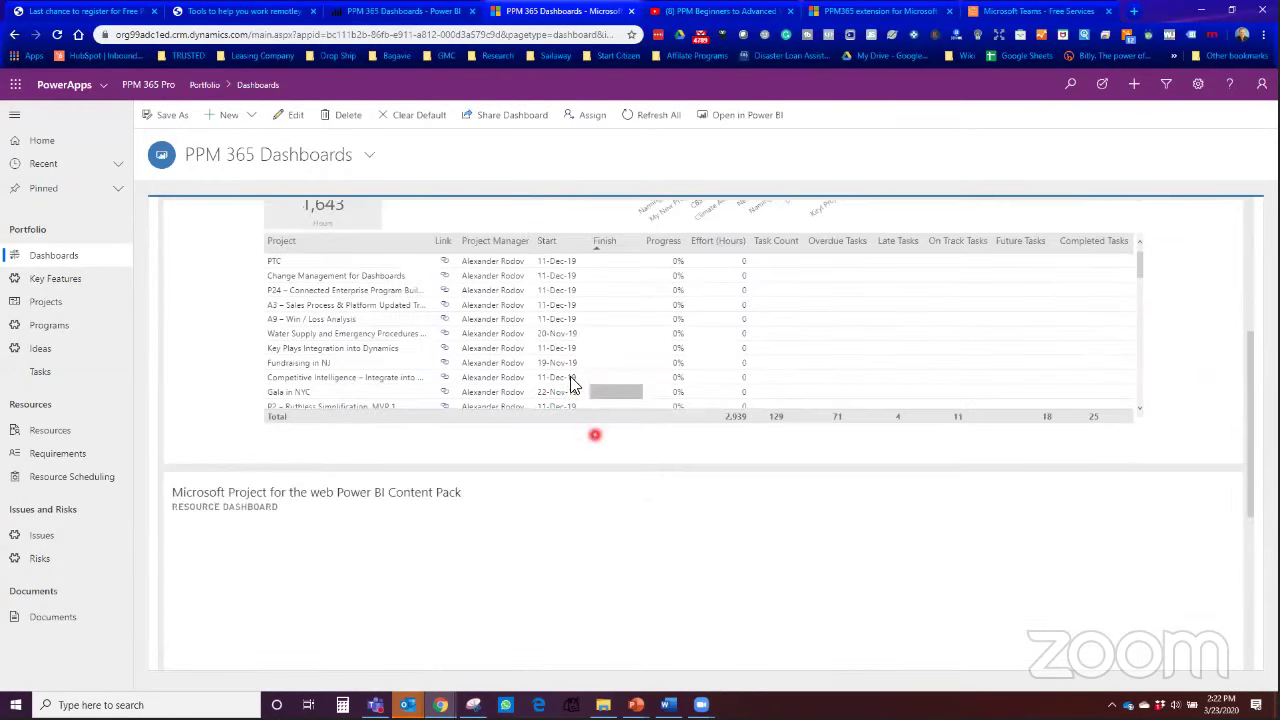
scroll(500, 200, up, 4)
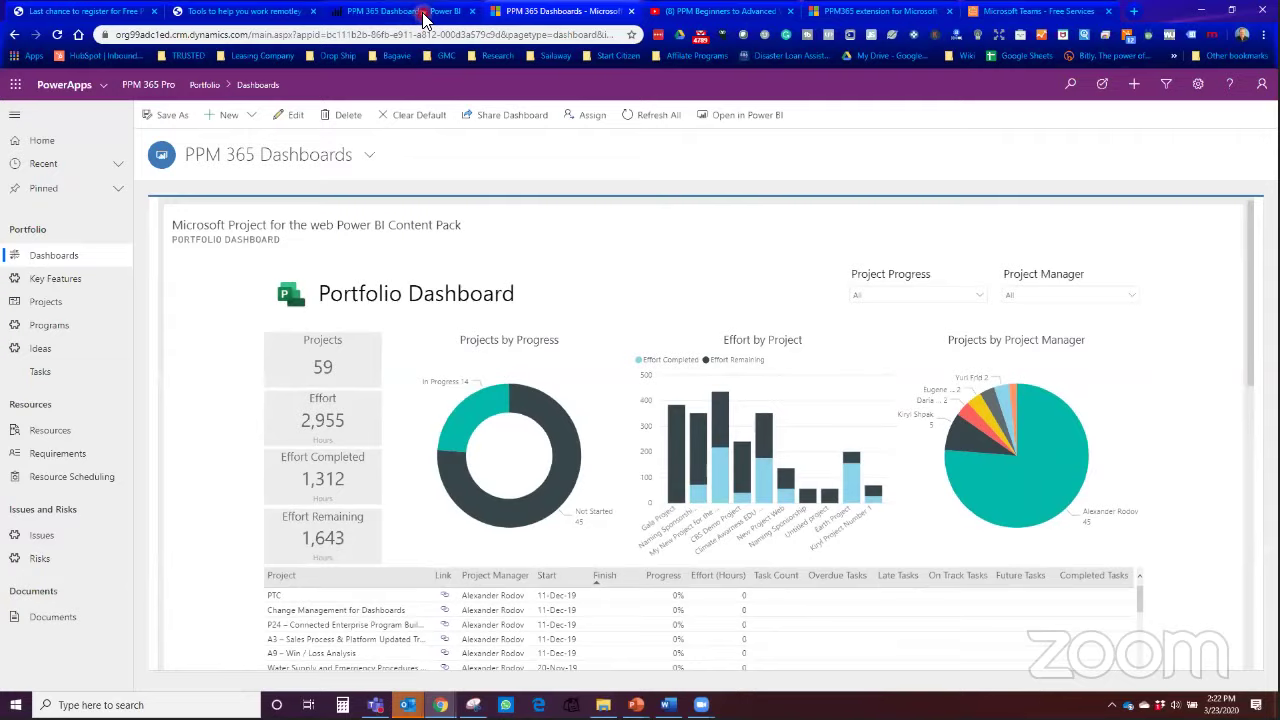
Step: Return to Power BI and examine the Portfolio Dashboard and Resource Dashboard tiles
click(422, 15)
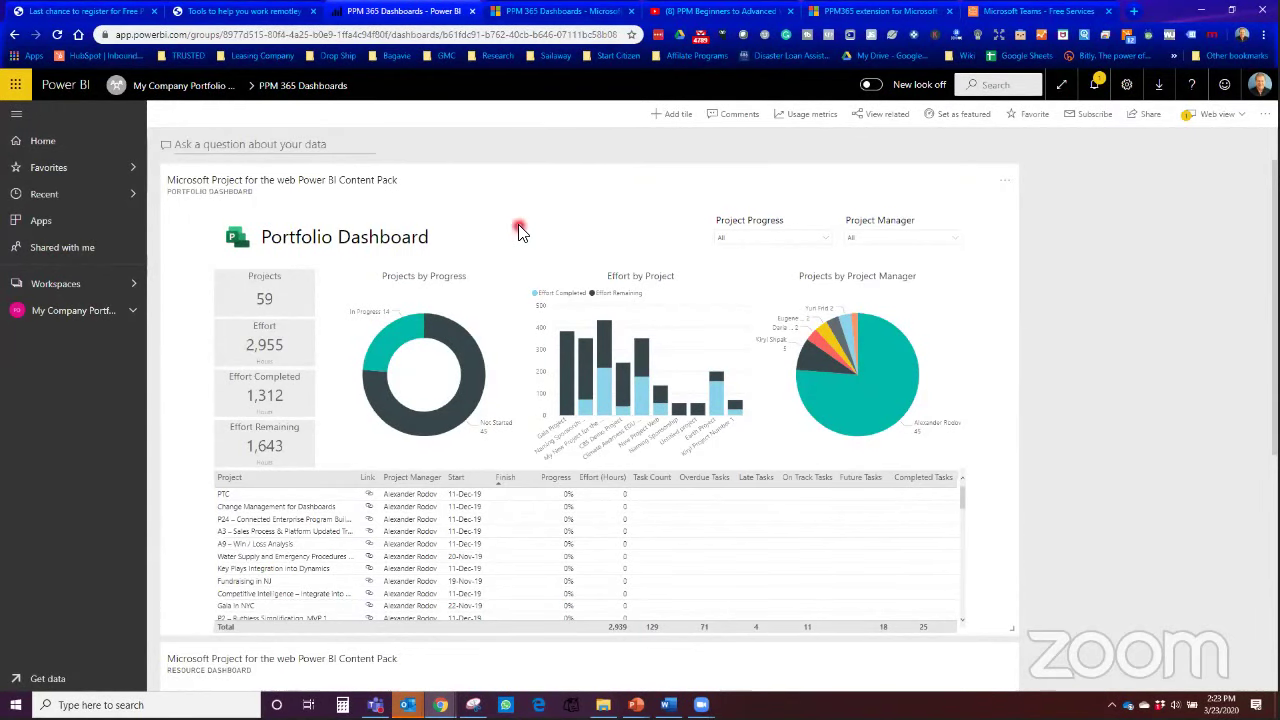
scroll(543, 266, down, 2)
scroll(524, 528, down, 2)
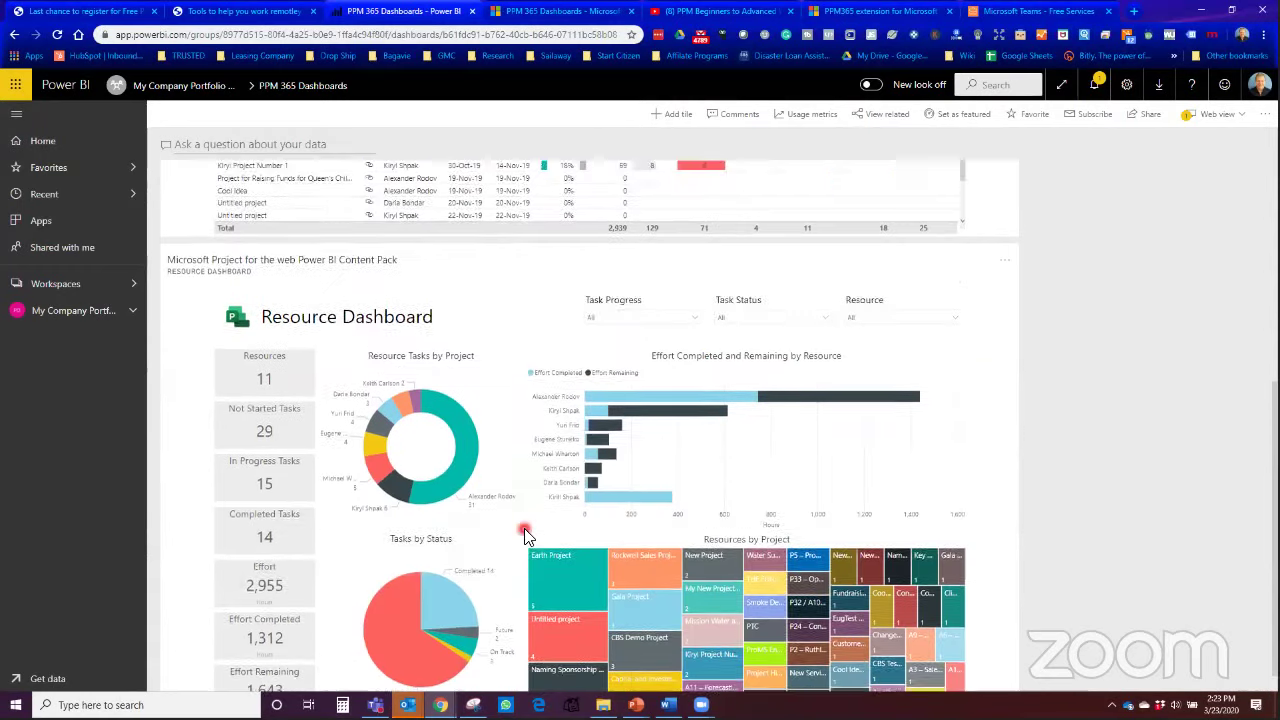
scroll(516, 524, up, 4)
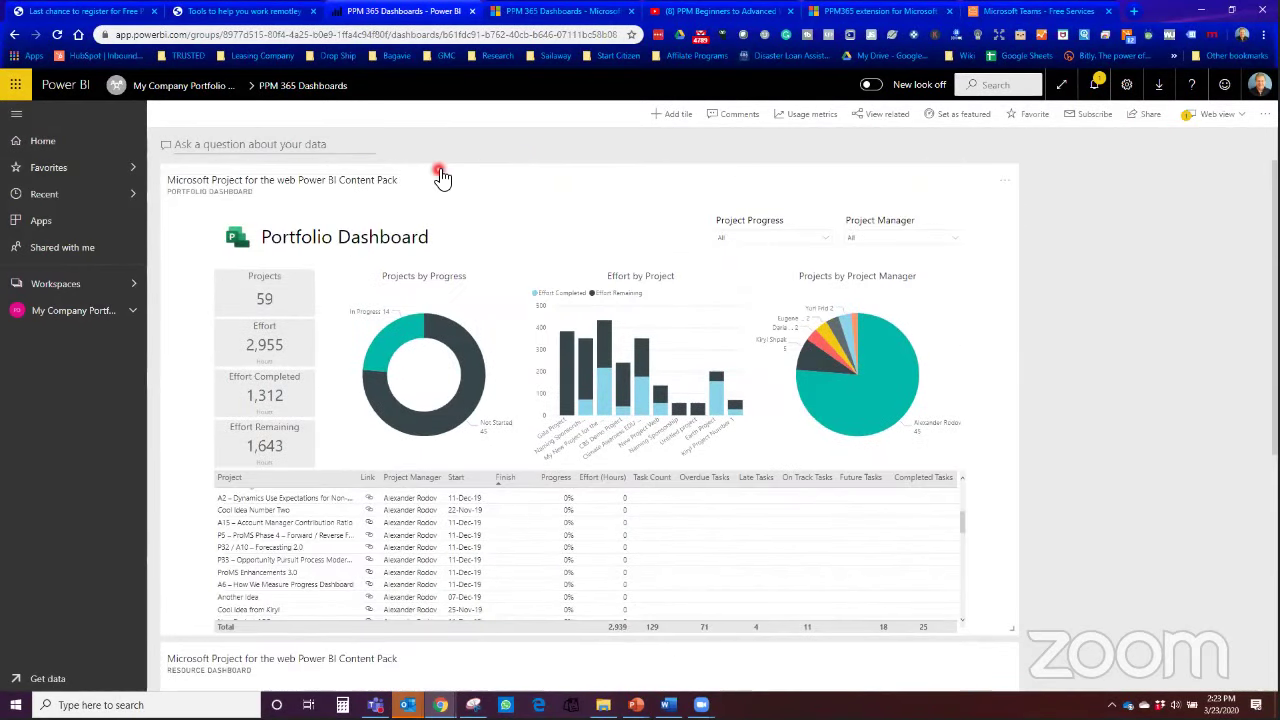
Step: Filter the Portfolio Dashboard by Not Started projects, and by the single Opportunity Pursuit Process project in the project table
click(470, 356)
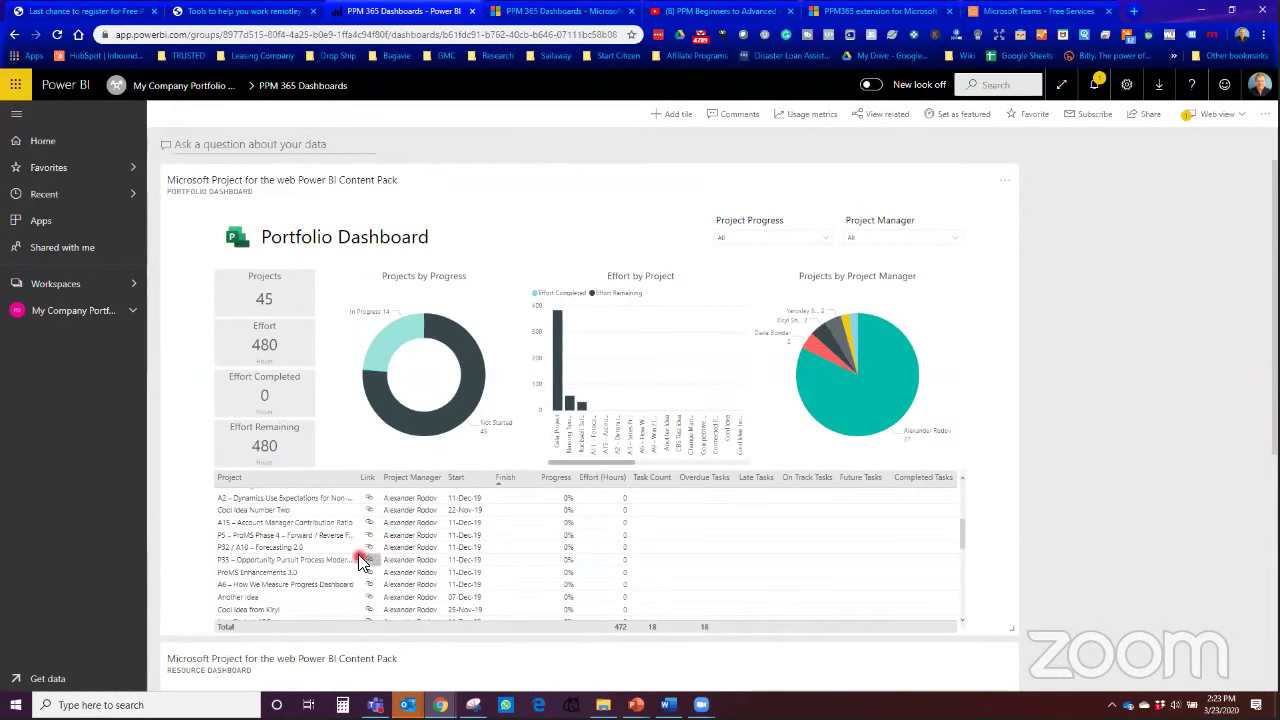
click(306, 559)
click(343, 535)
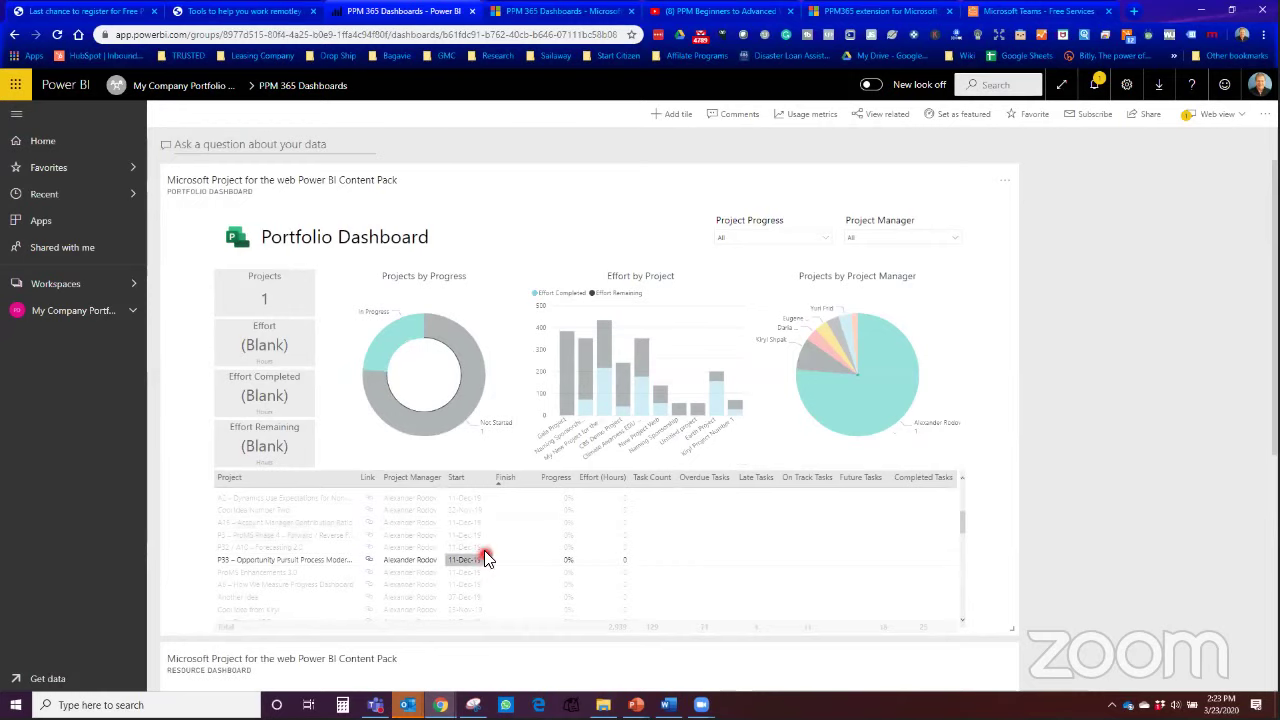
scroll(477, 547, up, 1)
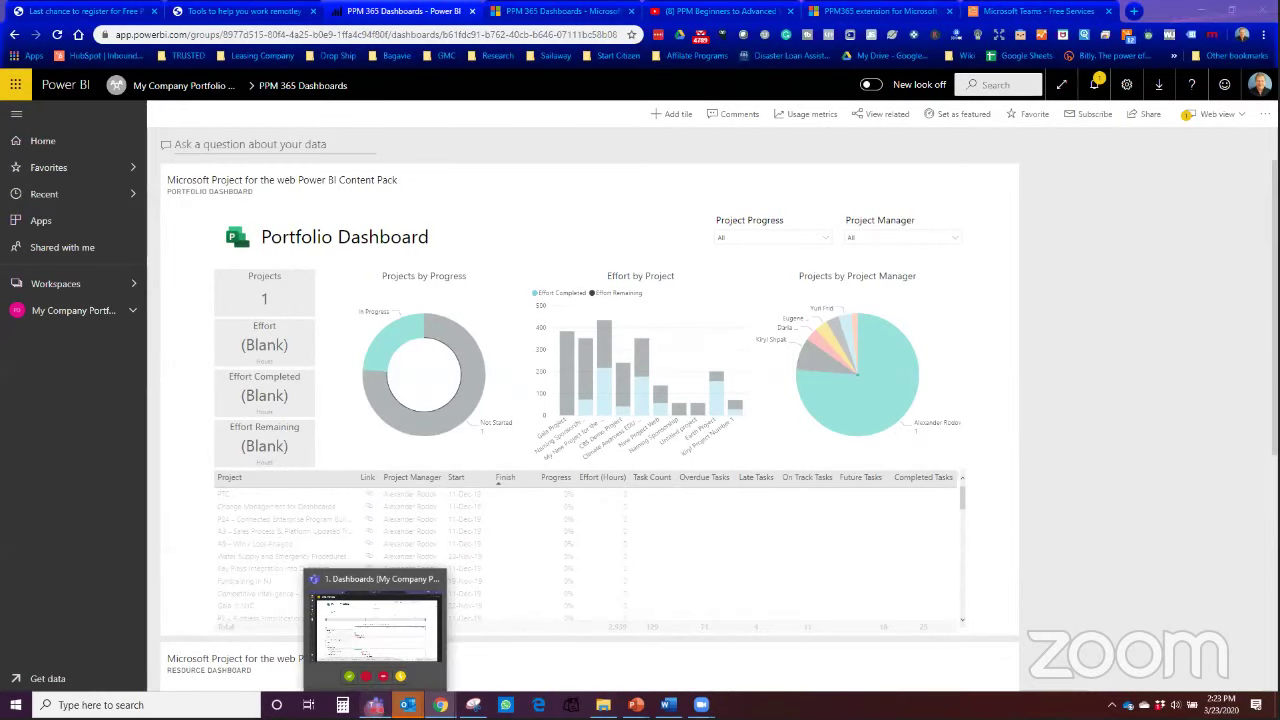
Step: Switch to Microsoft Teams and review the report's Portfolio Dashboard, Portfolio Milestones and Resource Dashboard pages
click(374, 705)
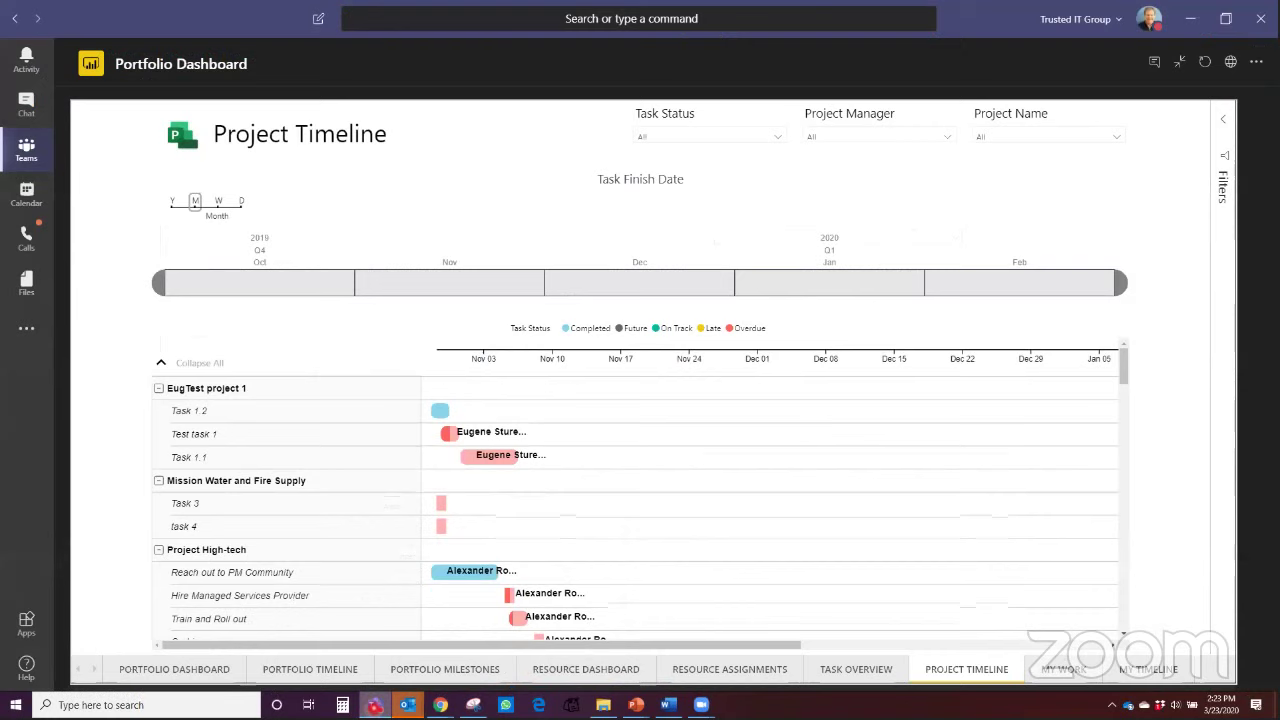
click(175, 677)
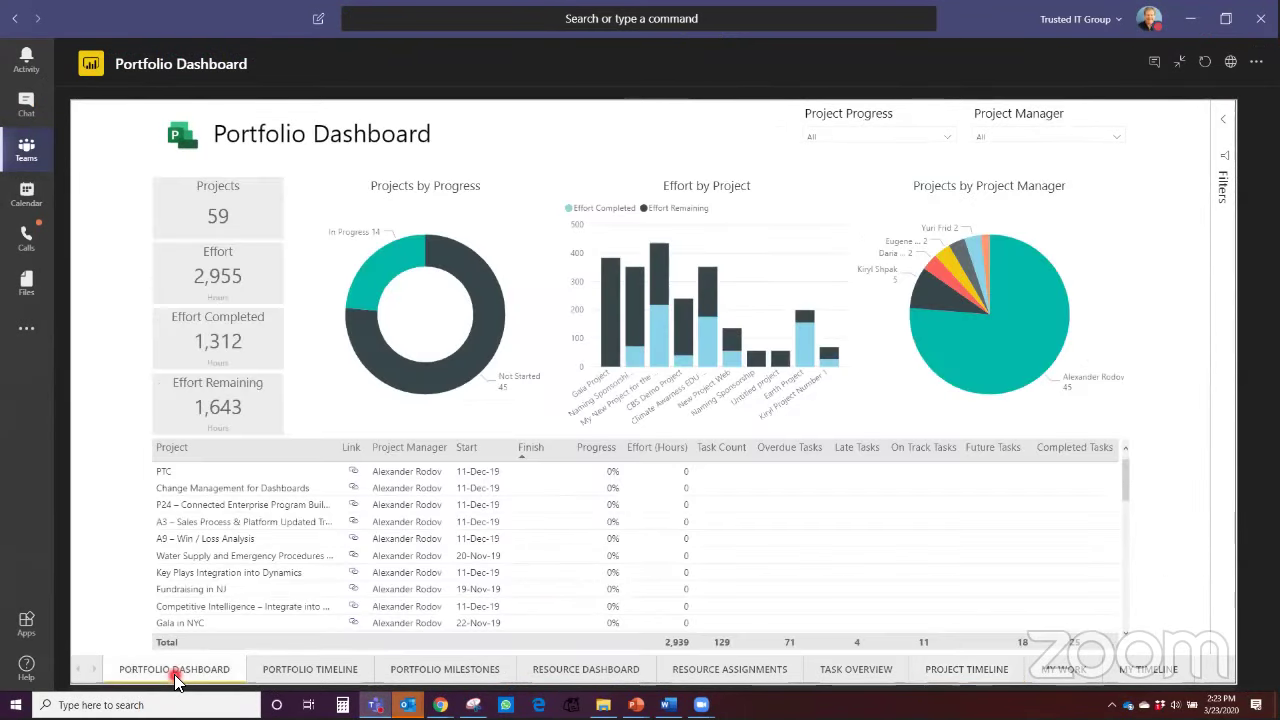
click(316, 679)
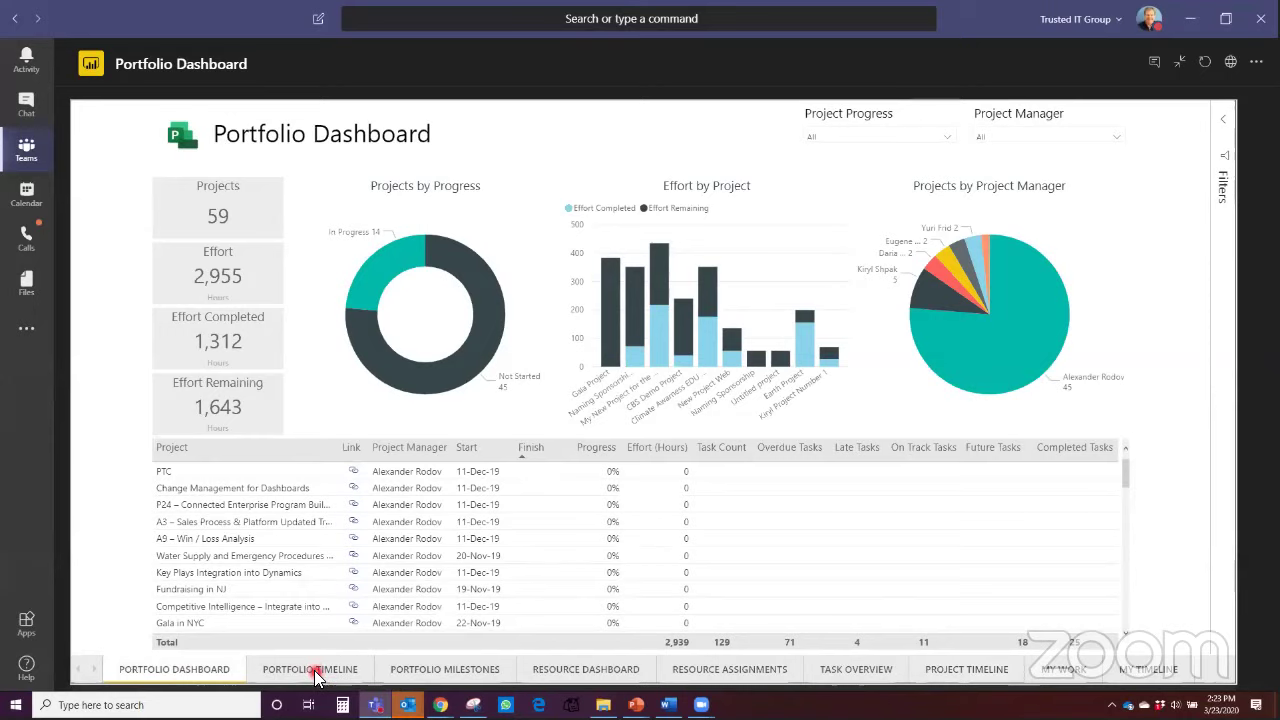
click(424, 672)
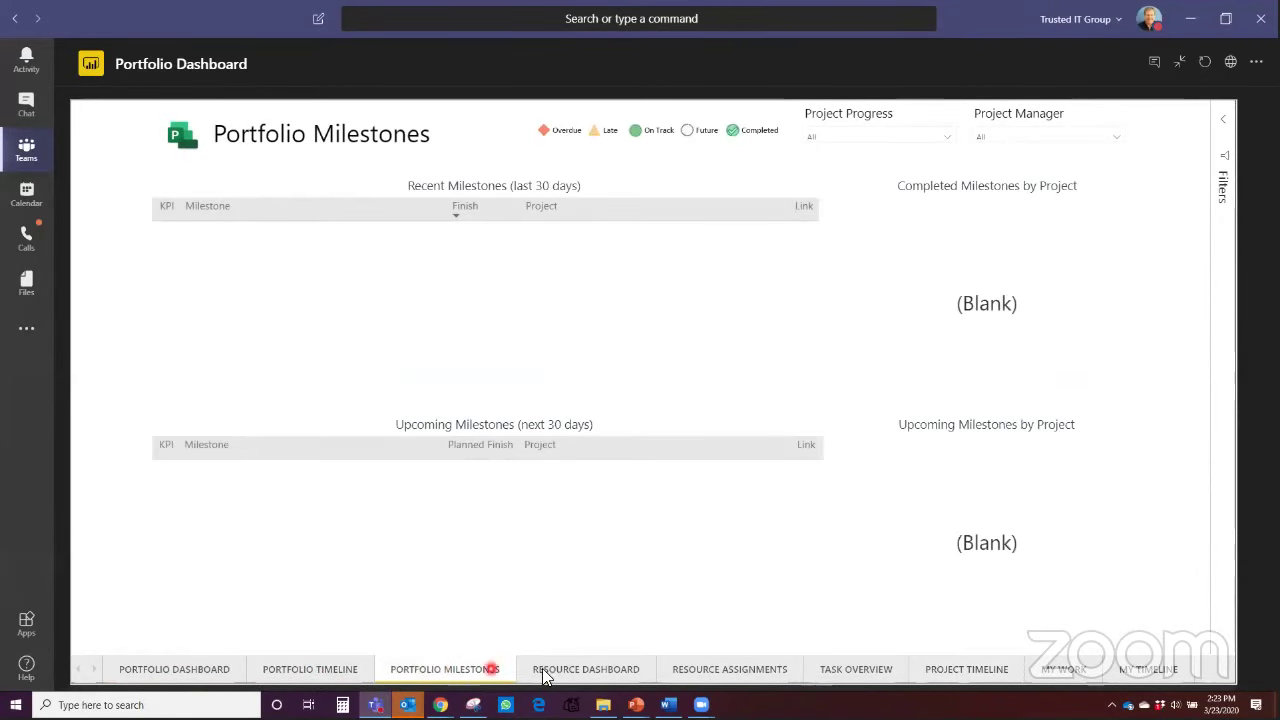
click(570, 672)
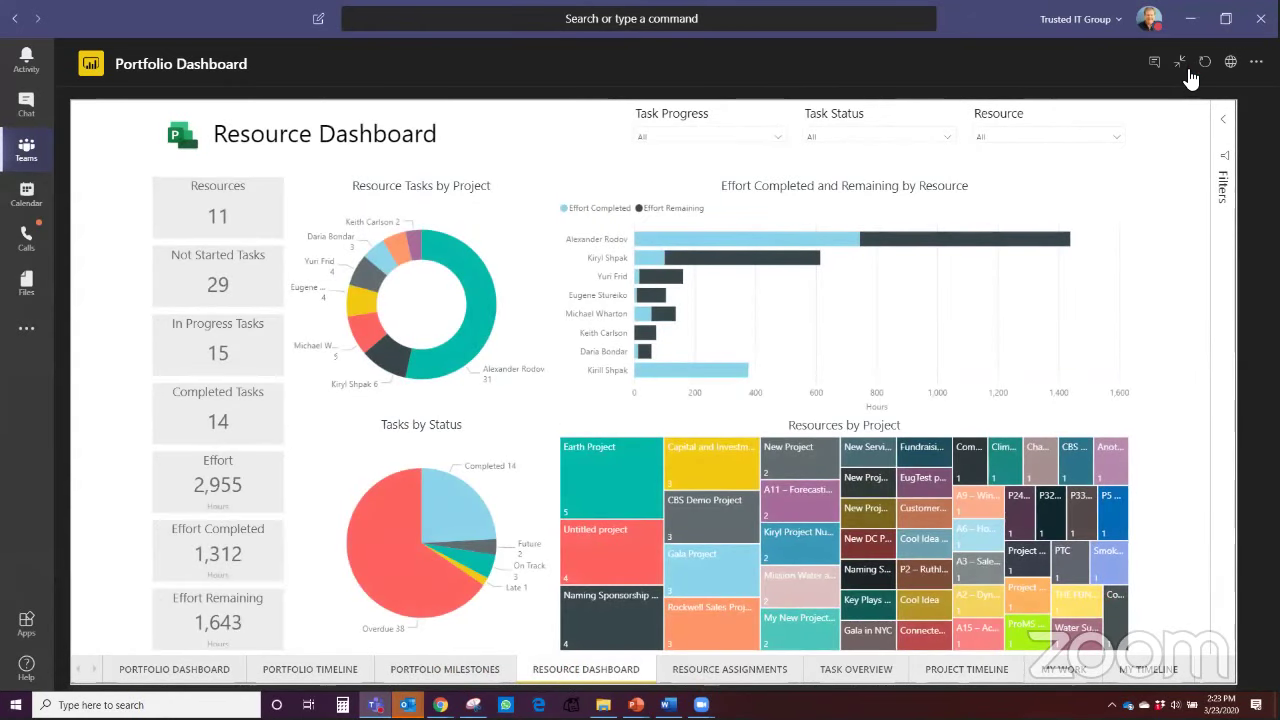
Step: Show the report tab's conversation in Teams, preview an instant meeting with the camera turned on, and close both without starting it
click(1154, 66)
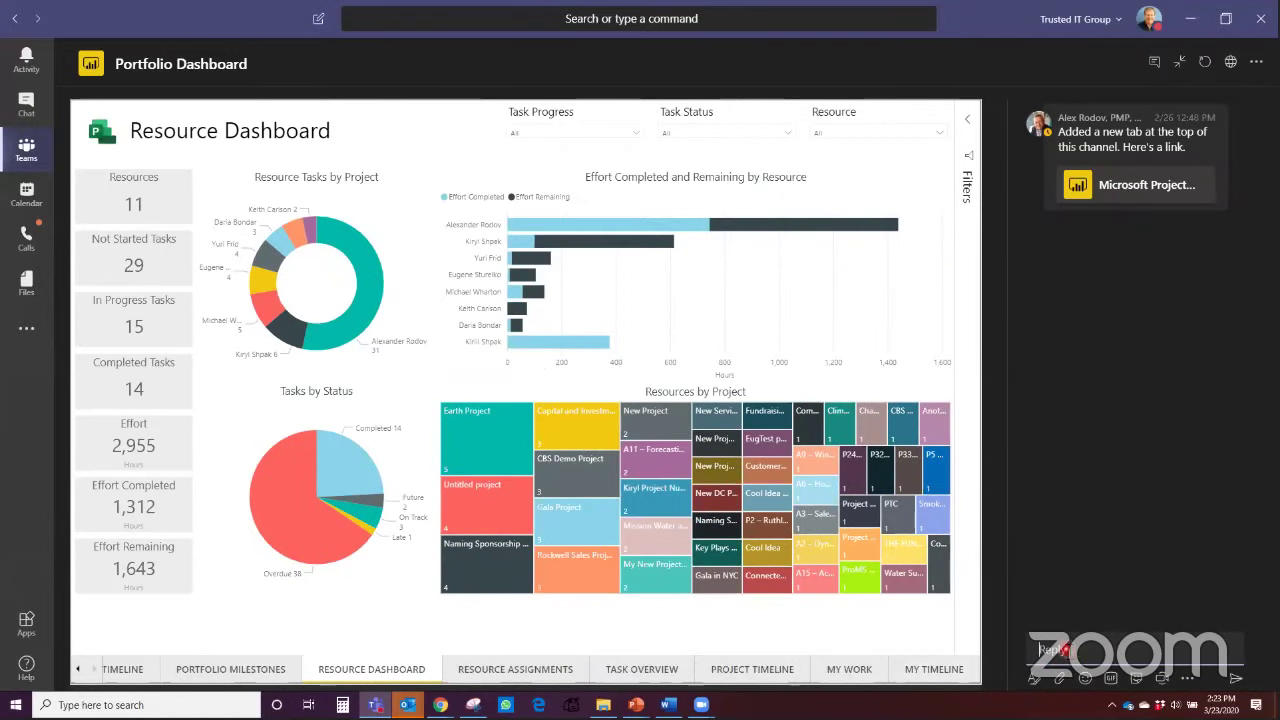
click(1160, 680)
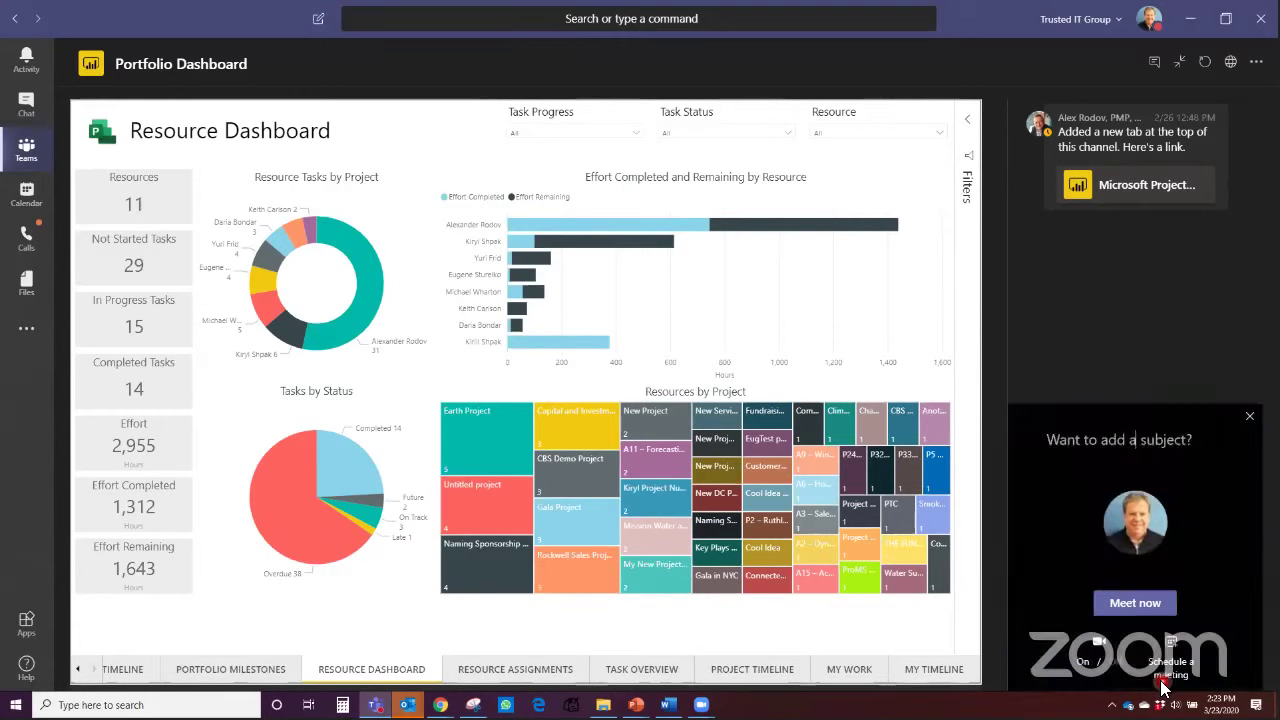
click(1104, 650)
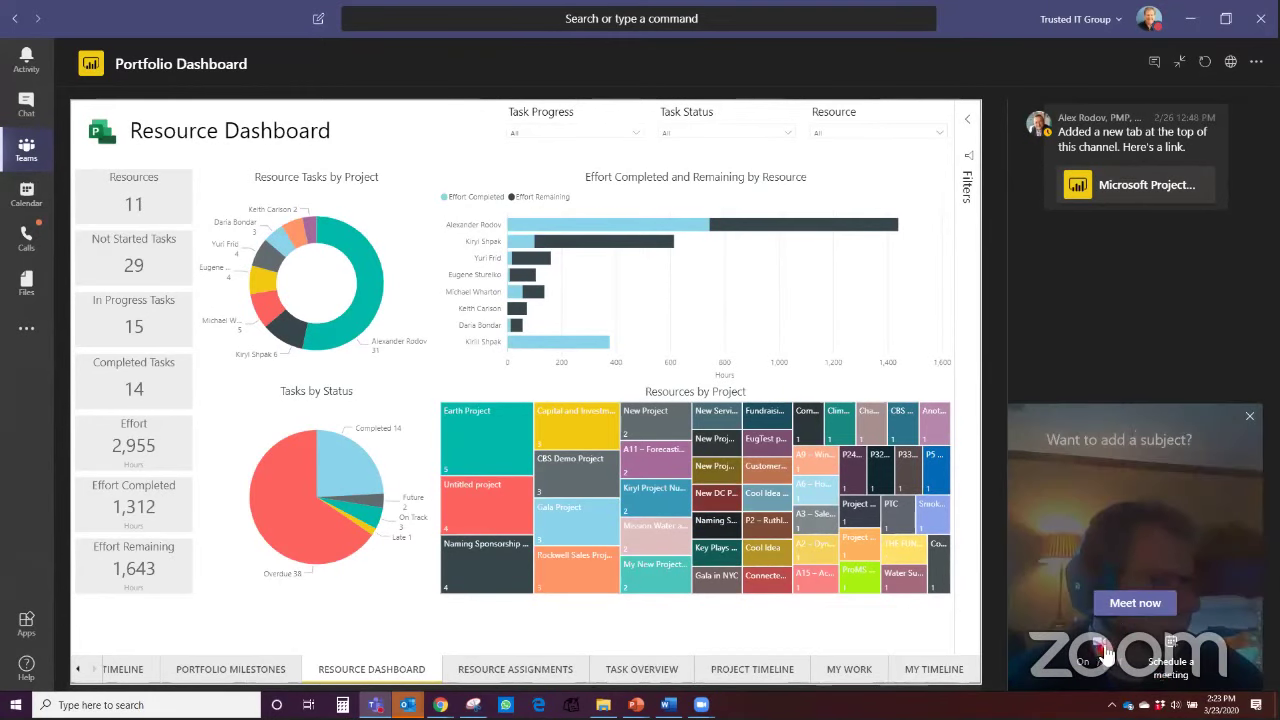
click(1249, 417)
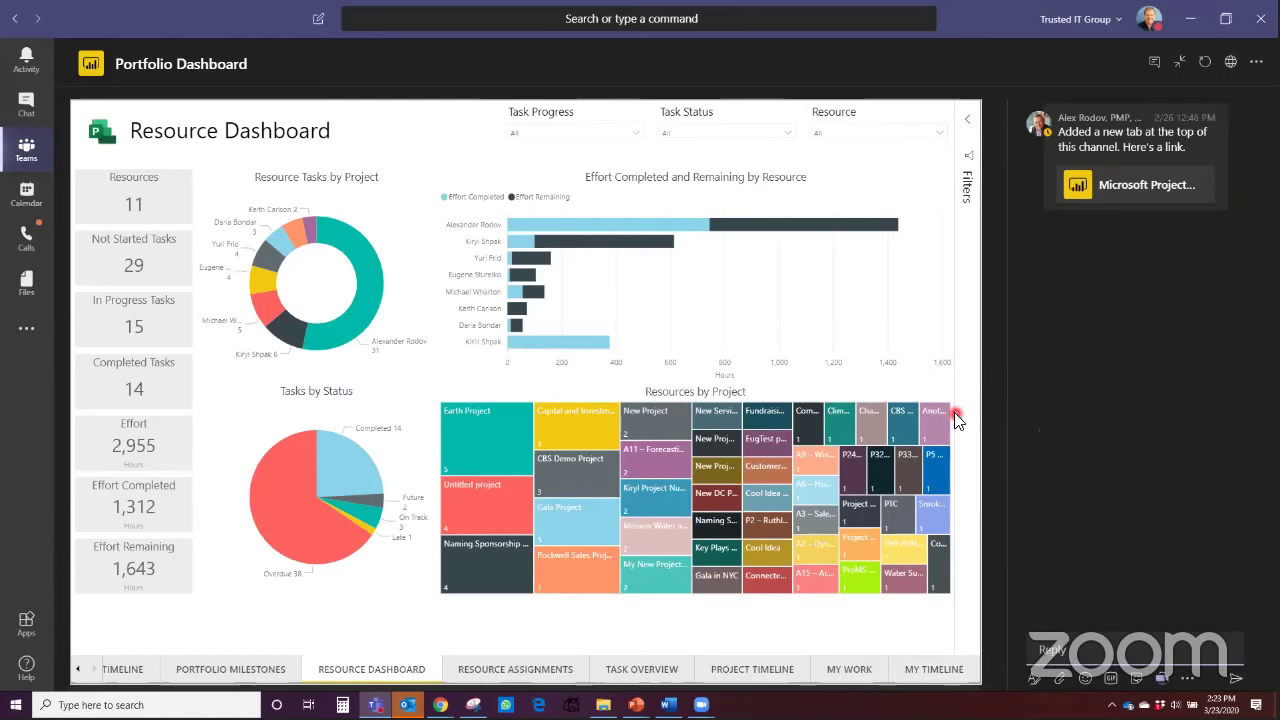
click(1154, 61)
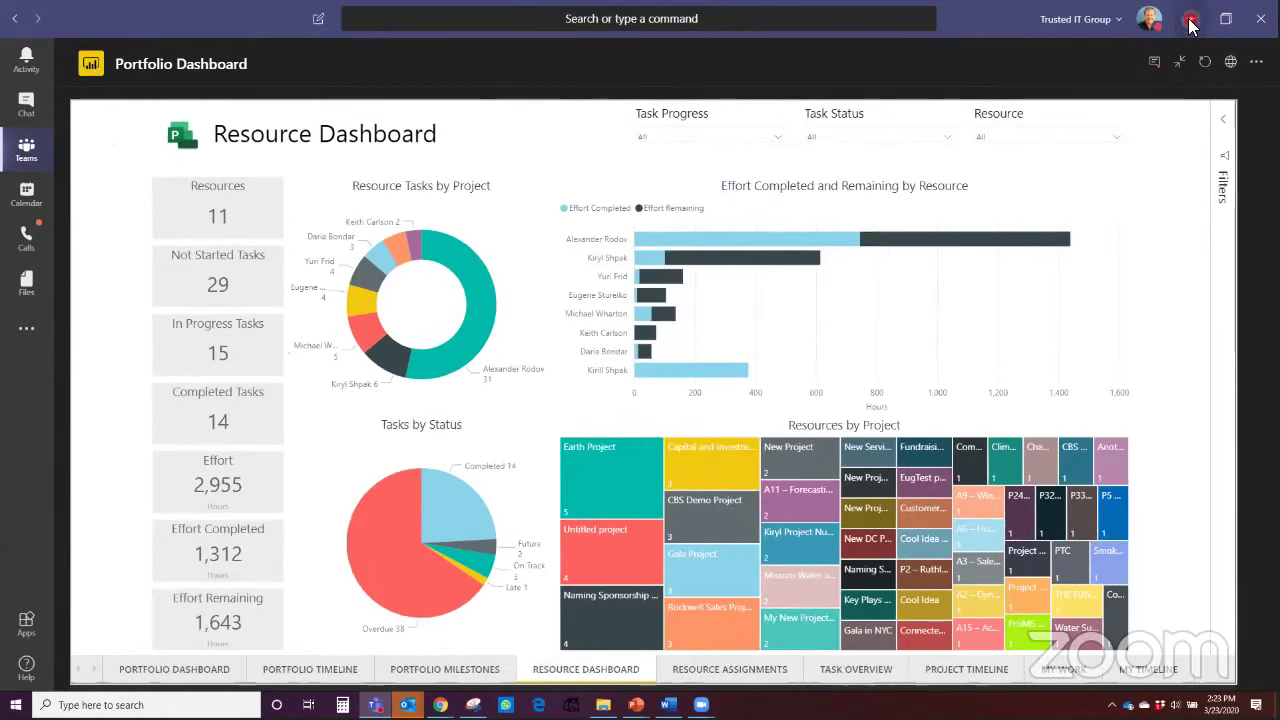
Step: Return from Teams to Power BI and review the Portfolio Dashboard and Resource Dashboard tiles again
click(1190, 20)
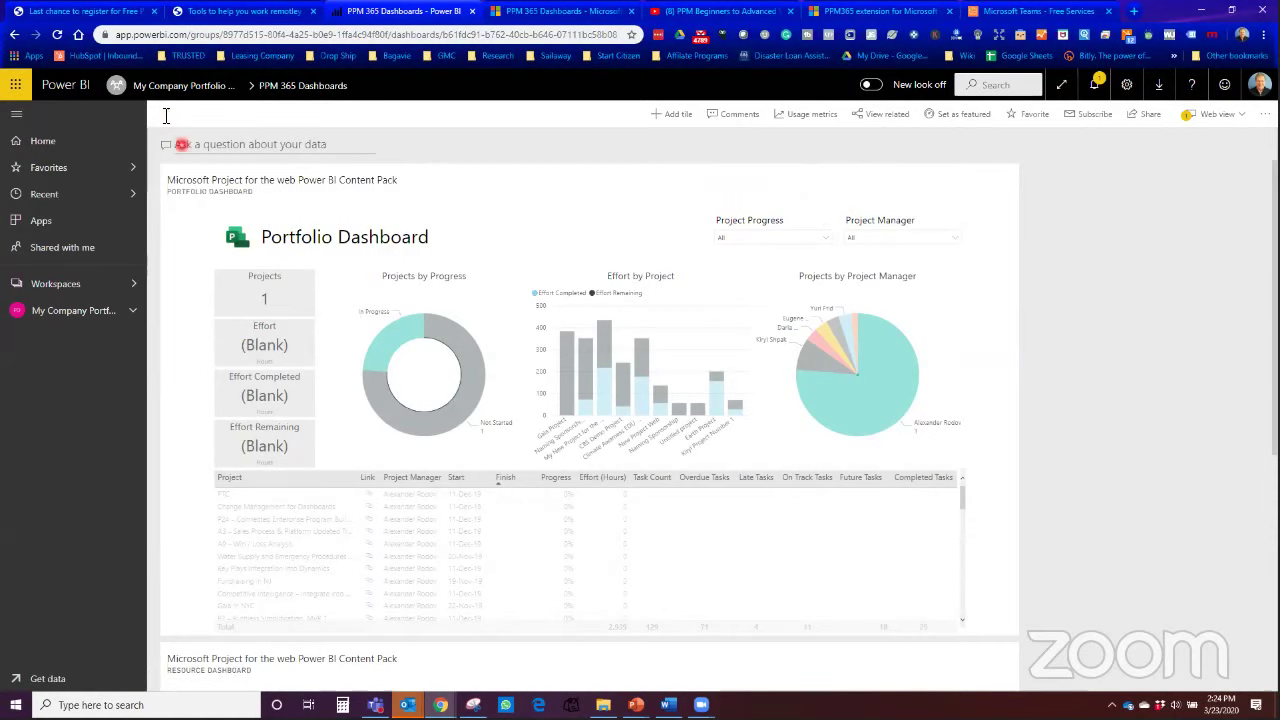
scroll(193, 320, down, 3)
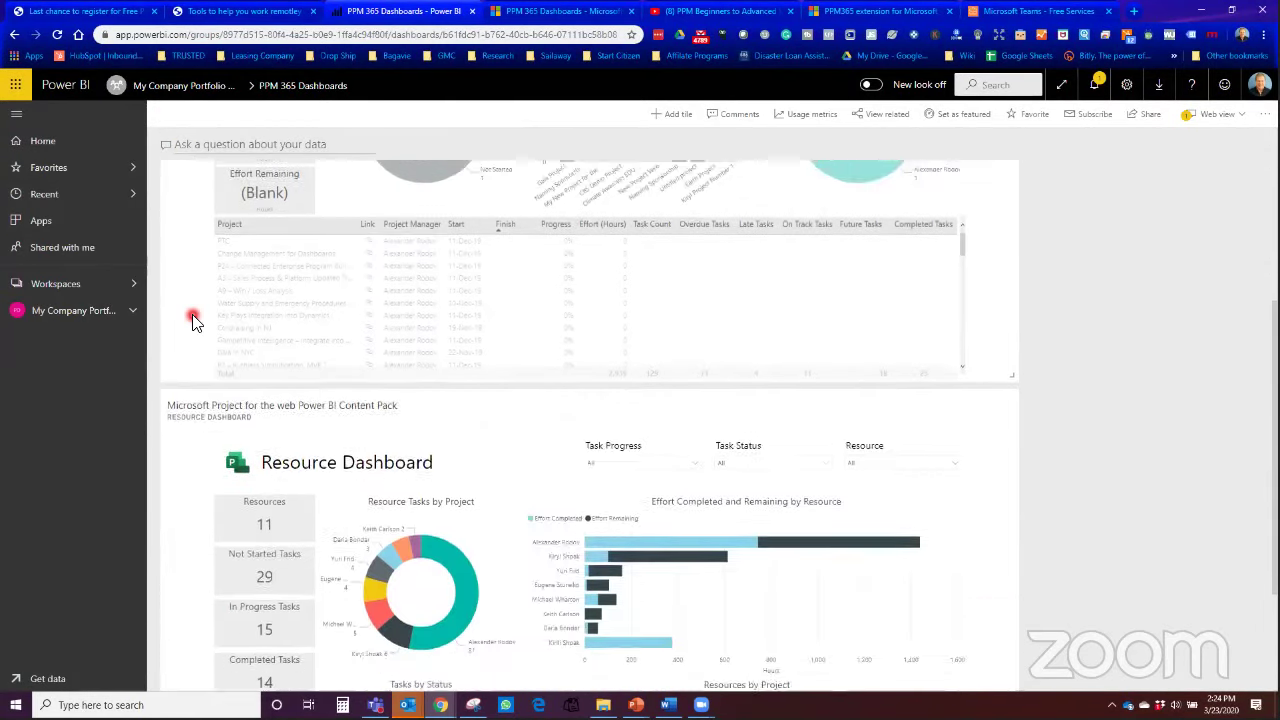
scroll(400, 340, up, 3)
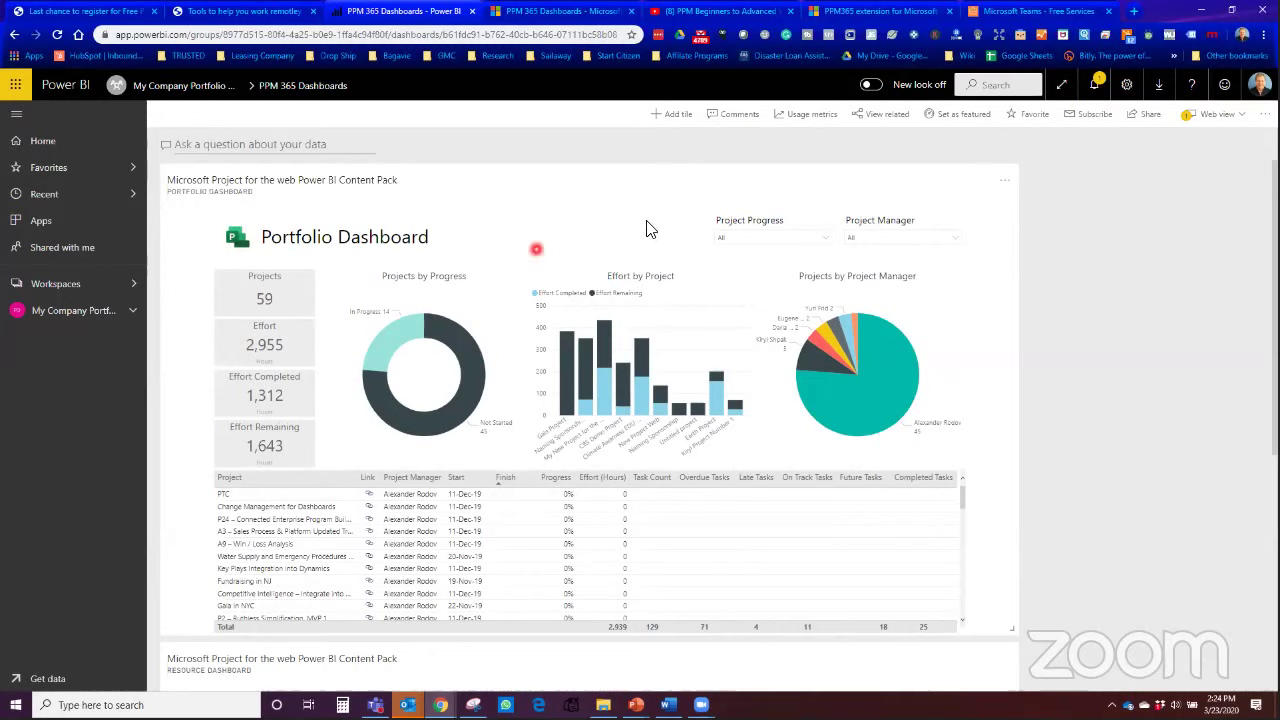
Step: Examine the sharing settings of PPM 365 Dashboards, including the resharing and email notification options, and cancel without sharing
click(1143, 118)
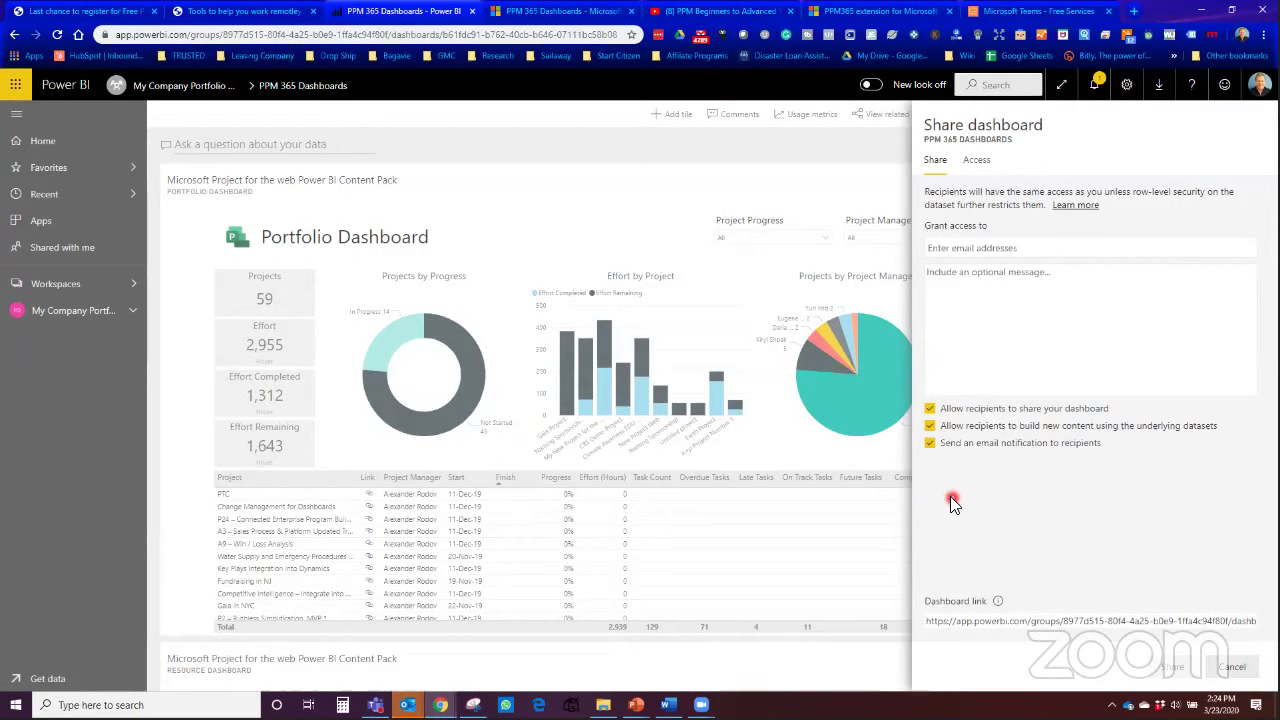
click(930, 409)
click(930, 442)
click(1231, 667)
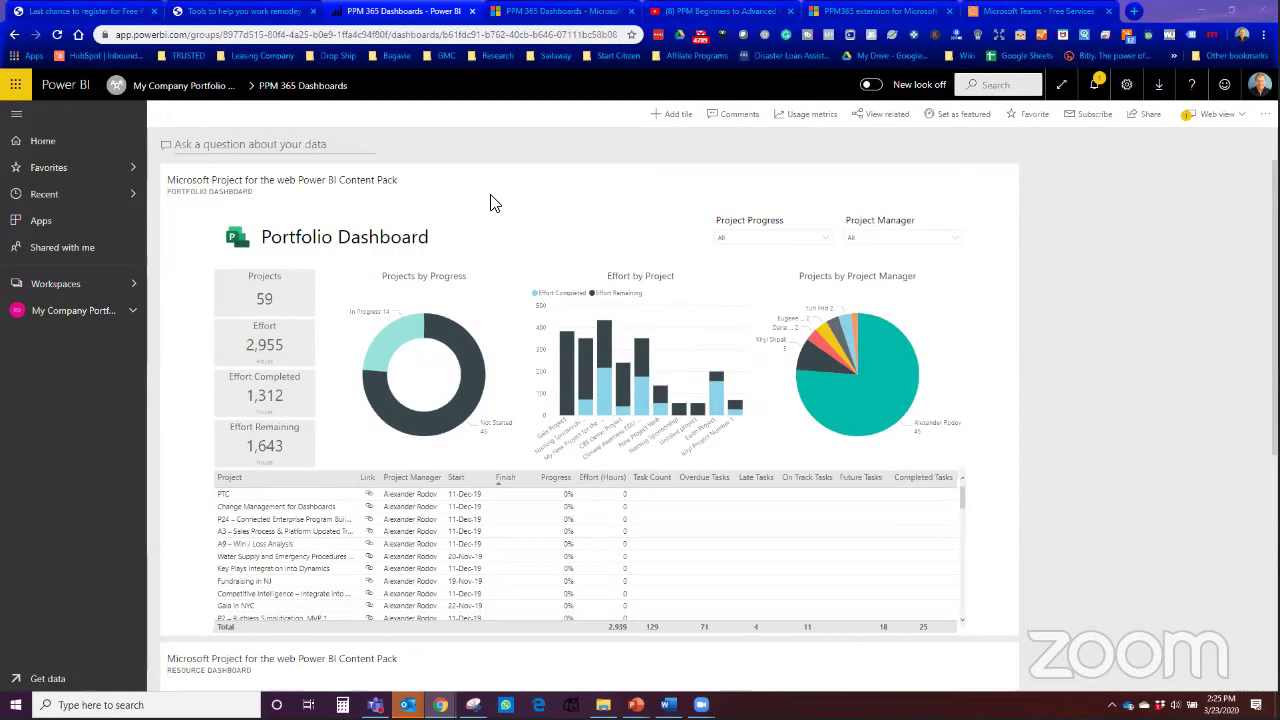
Step: View the PowerPoint slide of Power Apps and dashboards on mobile devices, and return to the Power BI dashboard
key(super+d)
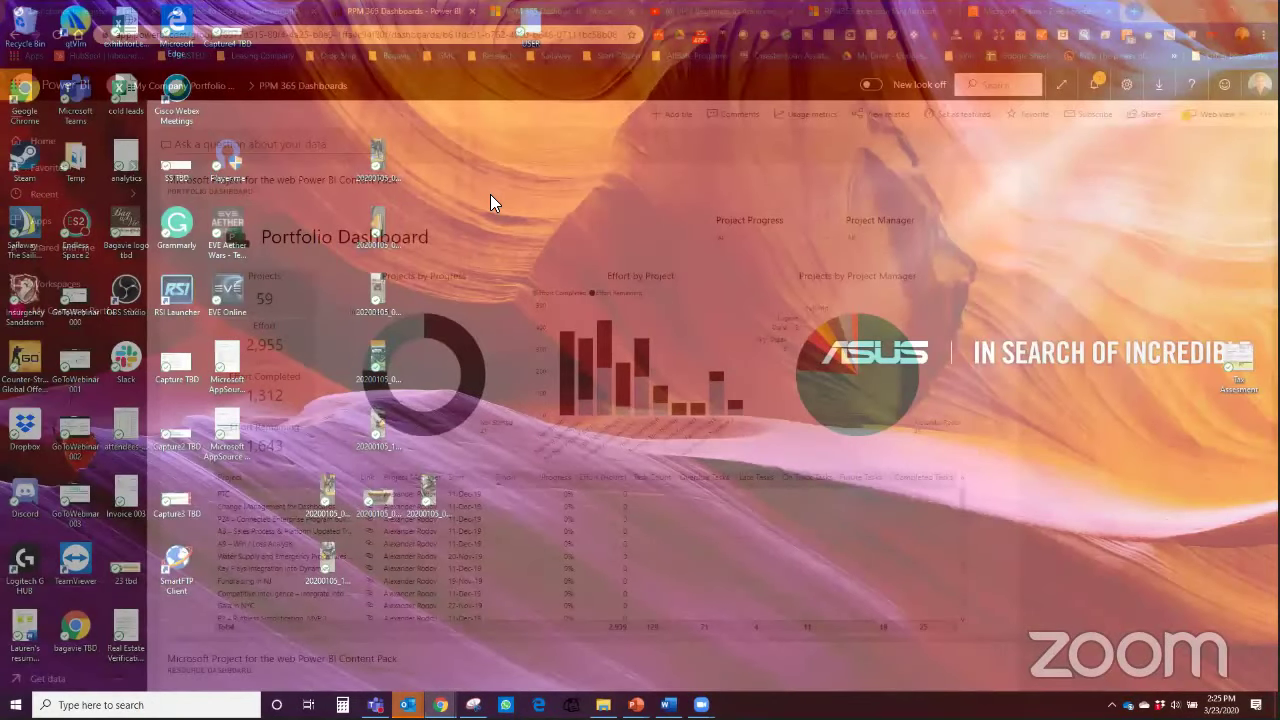
key(super+d)
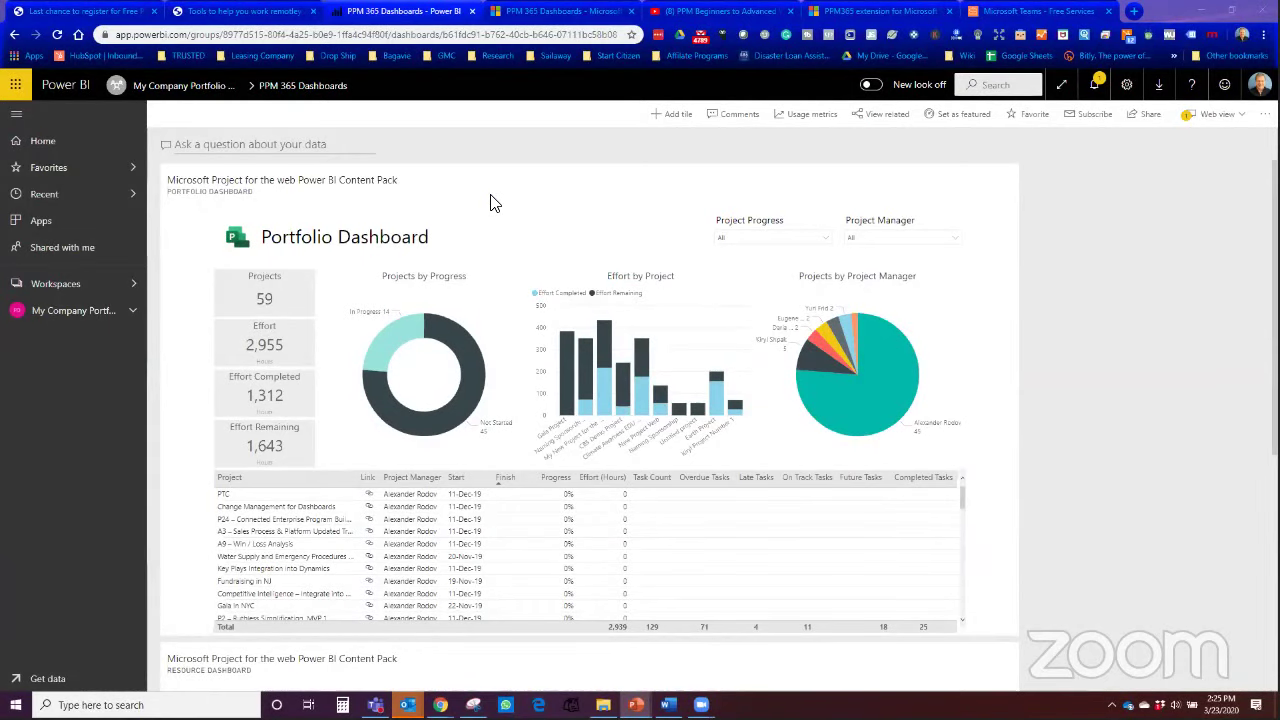
key(alt+Tab)
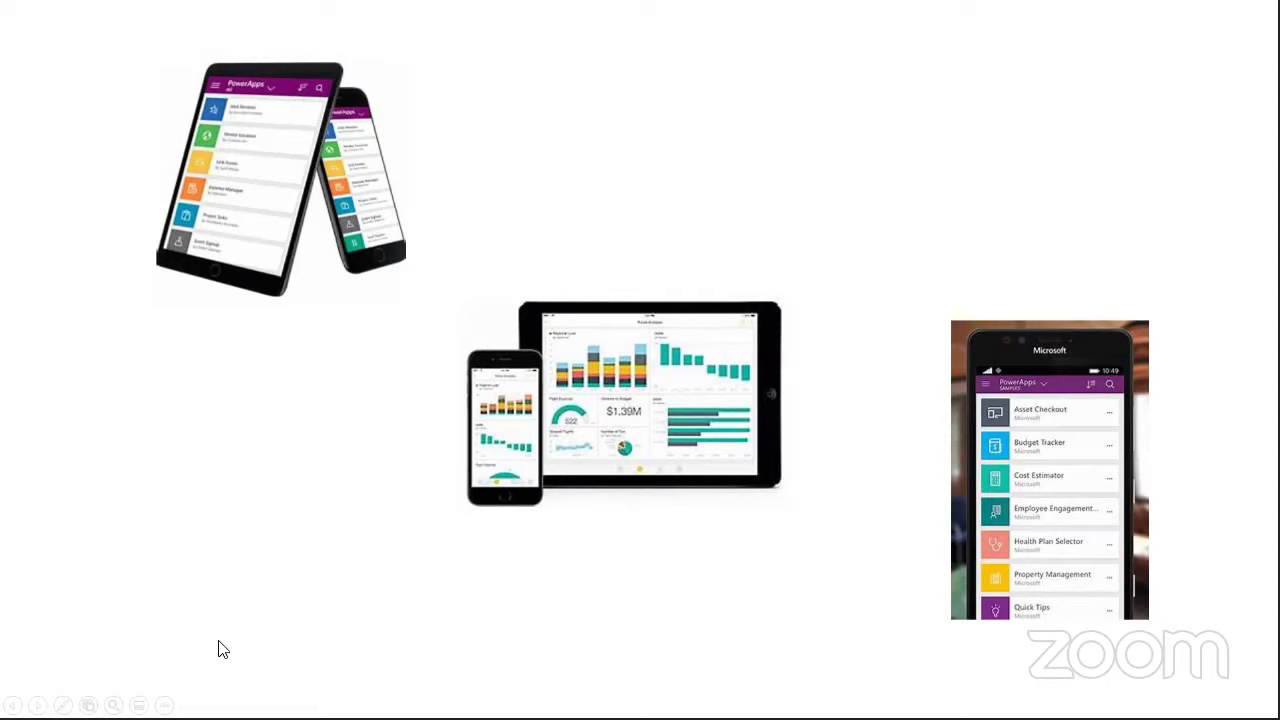
key(alt+Tab)
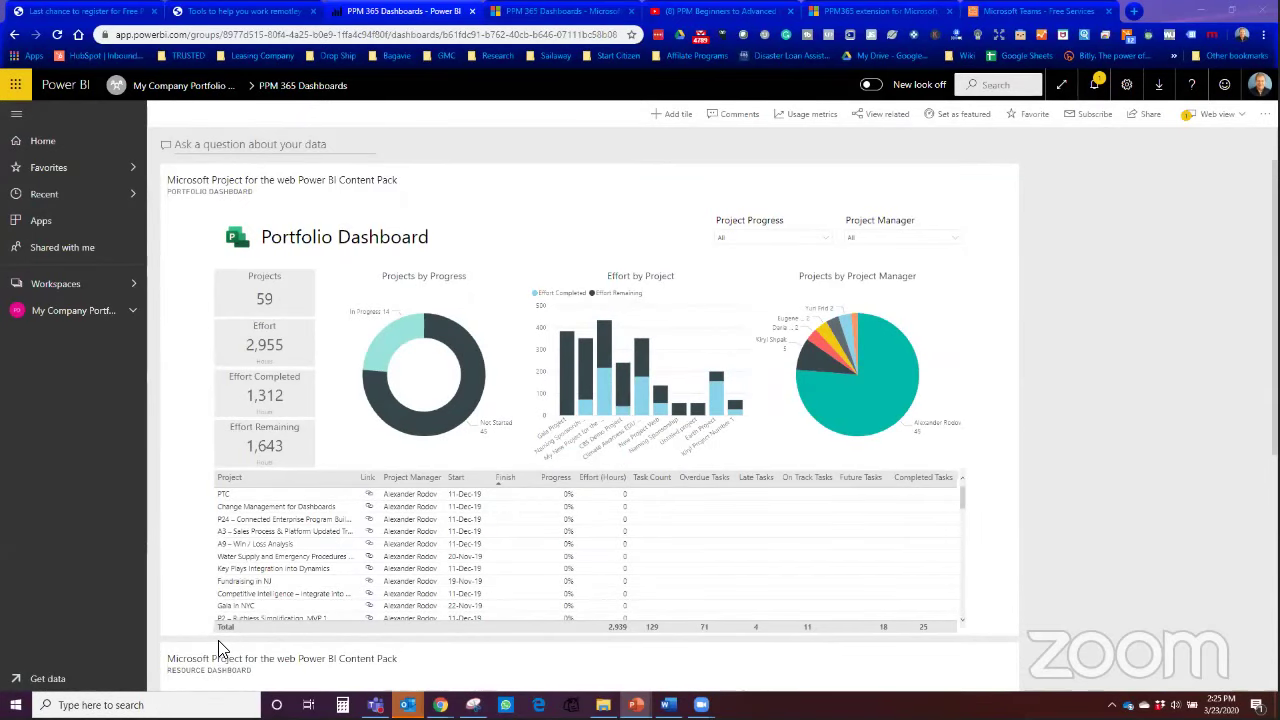
click(137, 494)
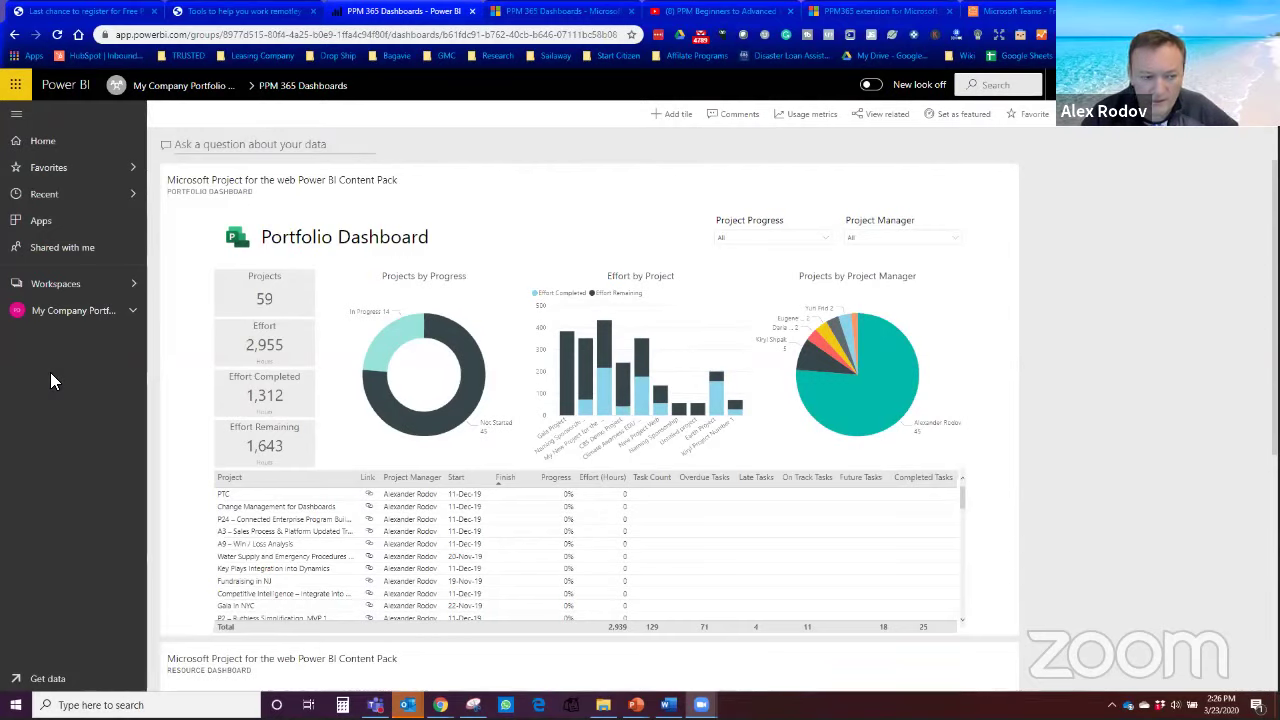
Step: Revisit the PPM 365 Pro dashboards, the PPM365 extension's AppSource listing, and the web page with the upcoming Teams and prioritization webinars
click(537, 12)
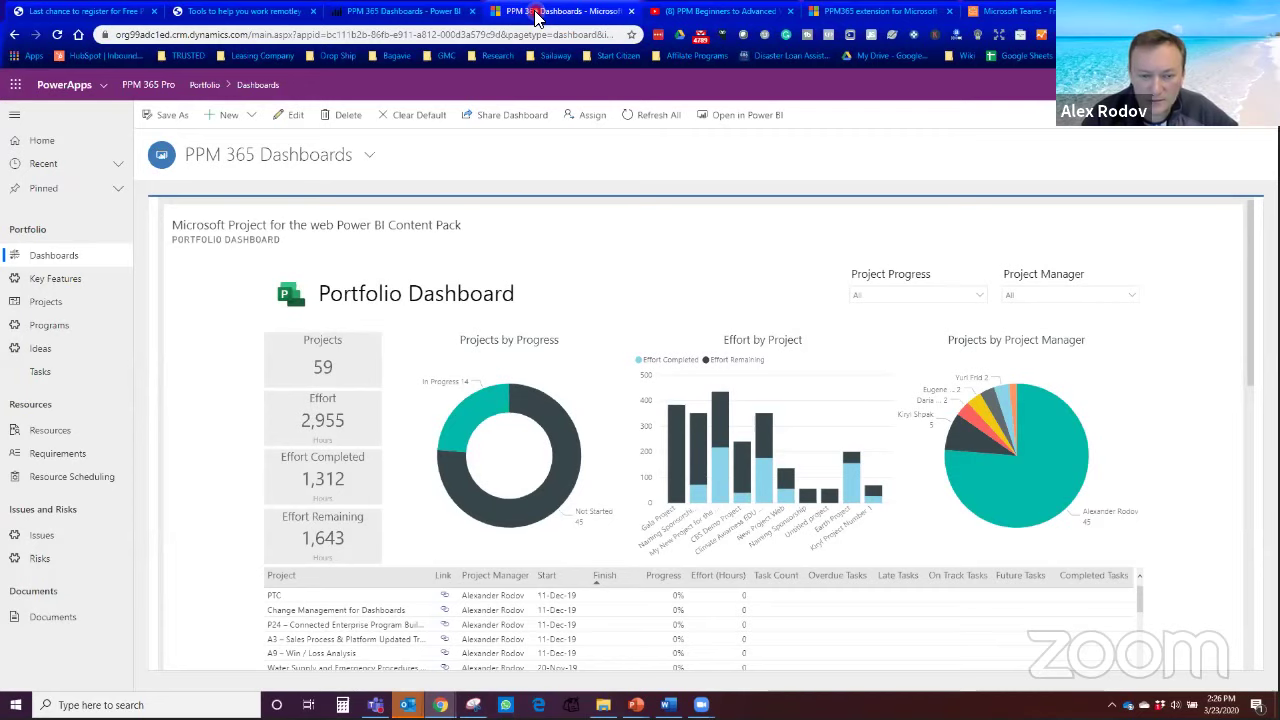
click(873, 12)
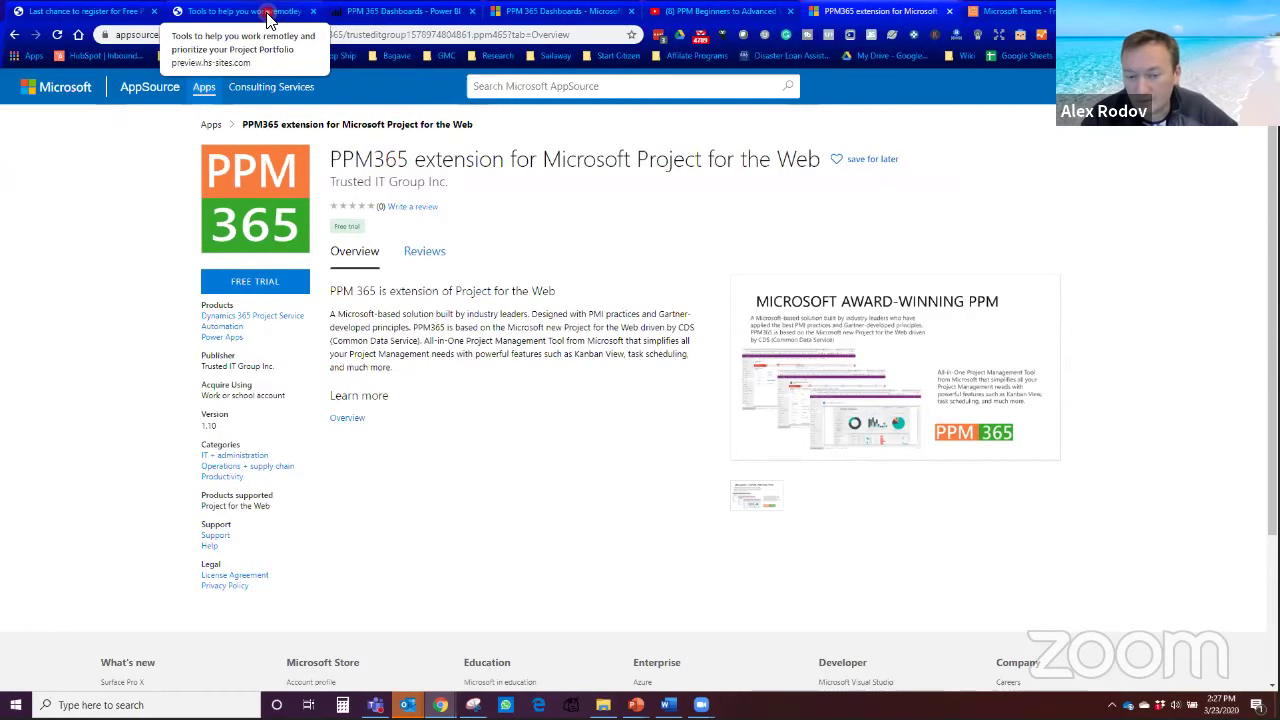
click(268, 18)
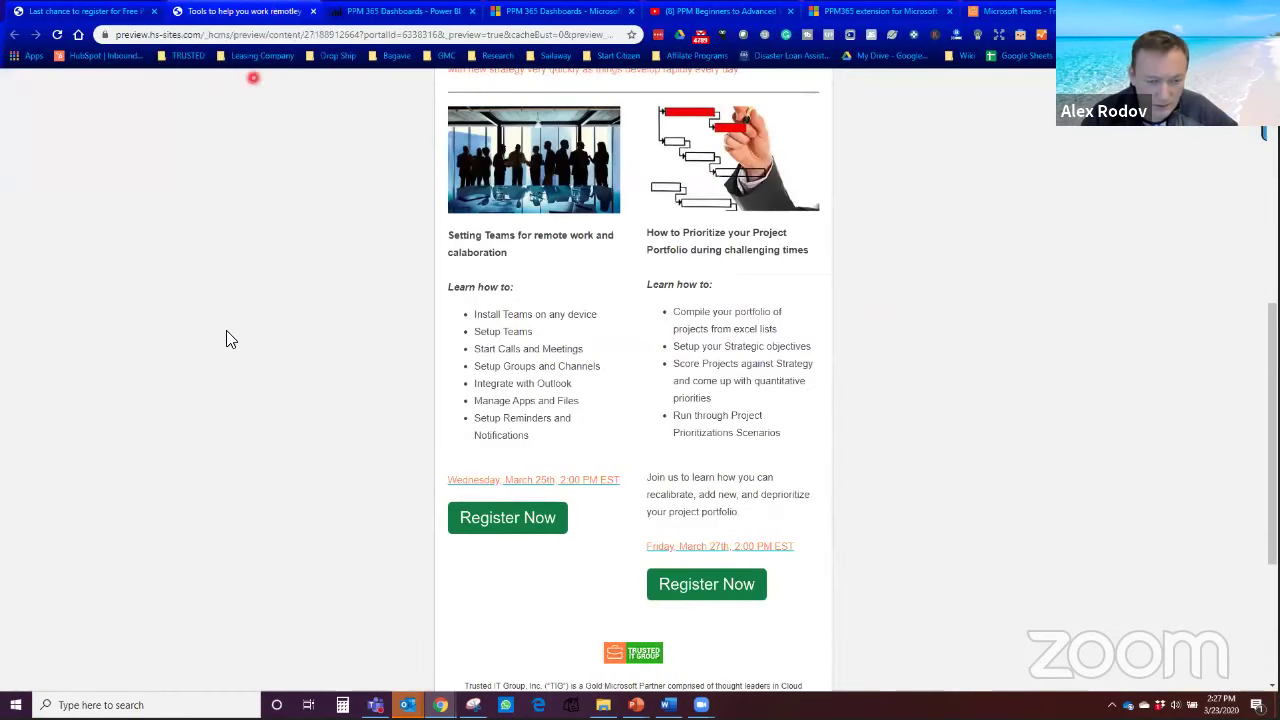